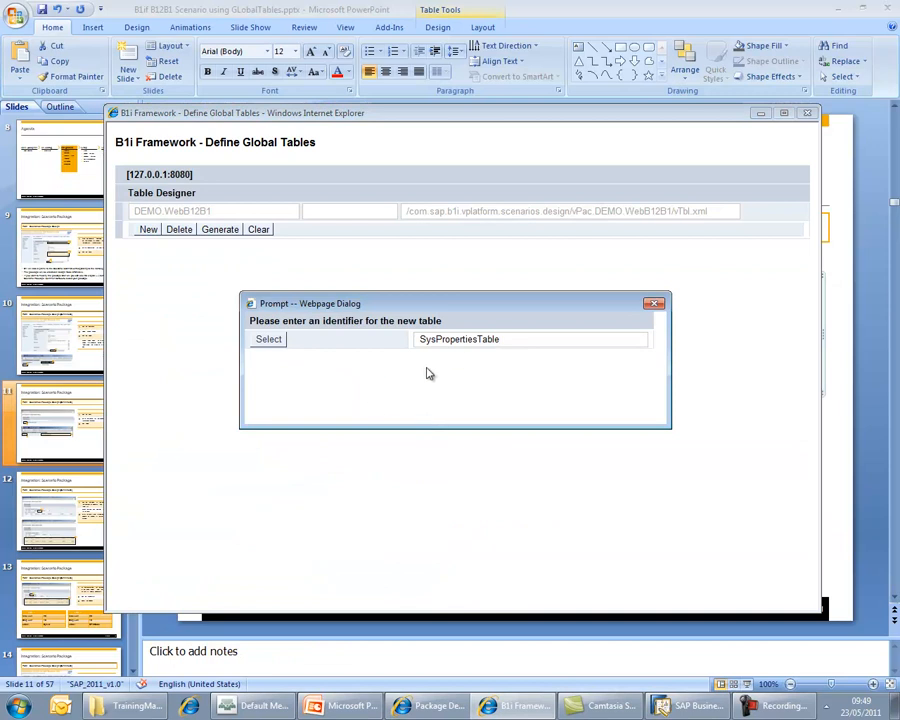
- Create SysPropertiesTable with 2 level-1 fields and give field 1 a maximum length of 20
{"action": "left_click", "coordinate": [272, 341]}
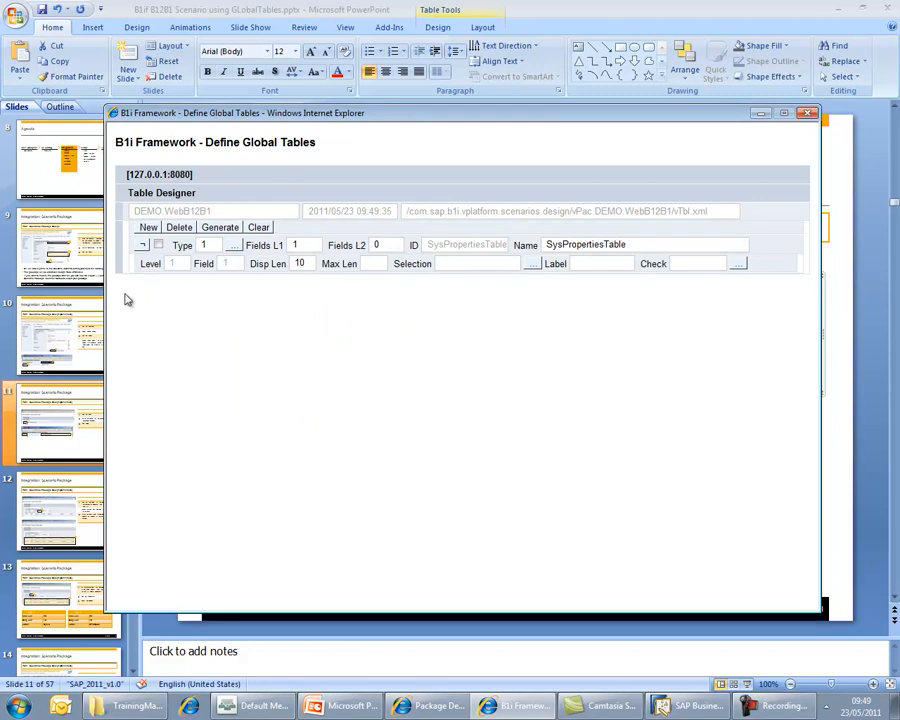
{"action": "double_click", "coordinate": [306, 245]}
{"action": "type", "text": "2"}
{"action": "left_click", "coordinate": [148, 228]}
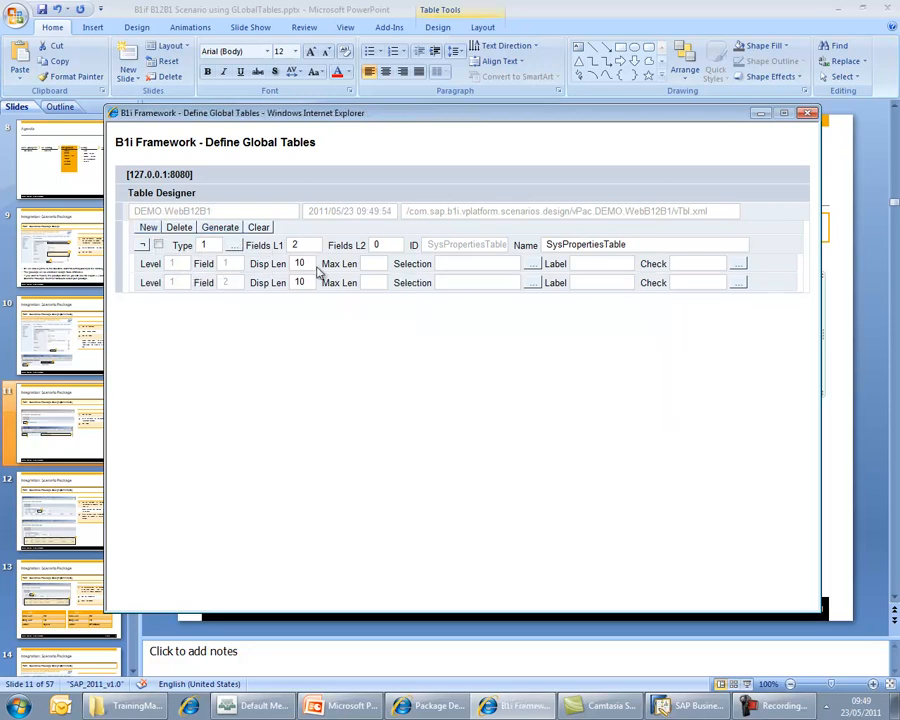
{"action": "left_click", "coordinate": [372, 264]}
{"action": "left_click_drag", "start_coordinate": [314, 262], "coordinate": [275, 261]}
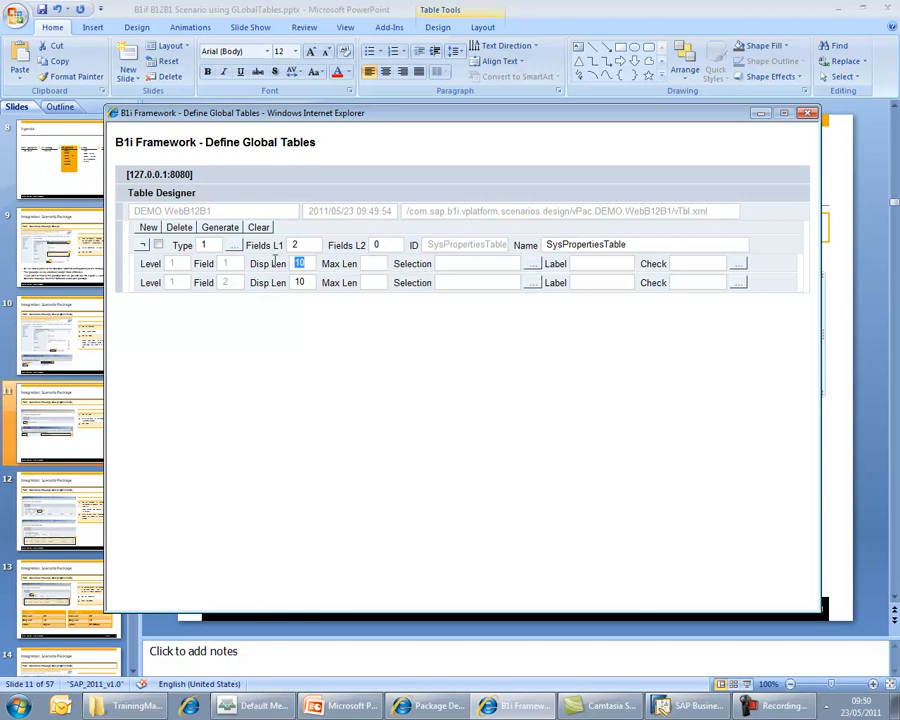
{"action": "left_click", "coordinate": [386, 263]}
{"action": "type", "text": "20"}
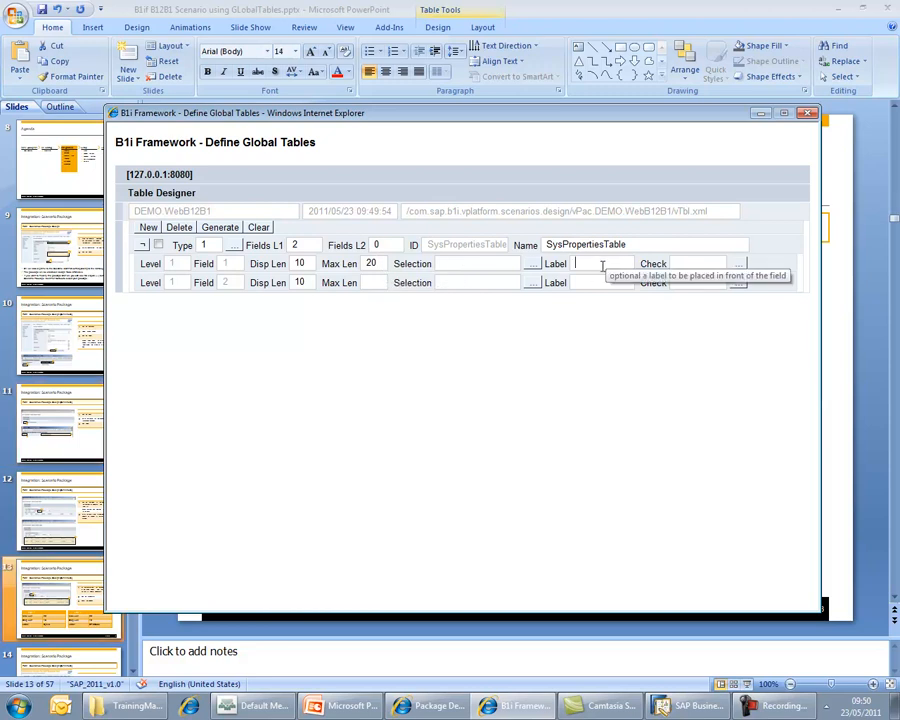
- Label the fields SysId and BPIdCode and set field 2's maximum length to 20
{"action": "type", "text": "SysId"}
{"action": "left_click", "coordinate": [594, 283]}
{"action": "type", "text": "BPIdCode"}
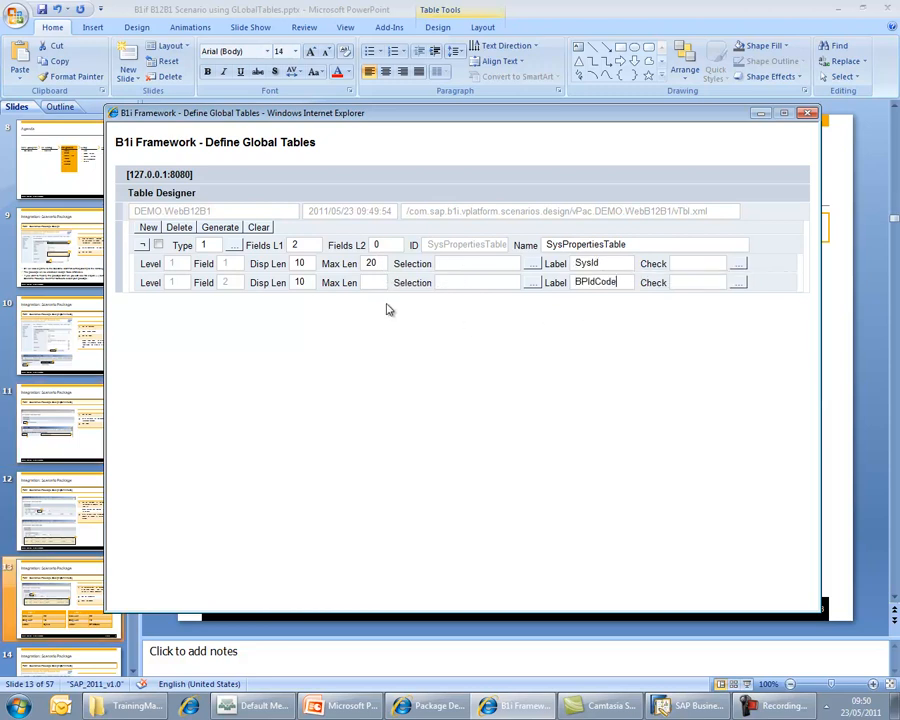
{"action": "left_click", "coordinate": [376, 283]}
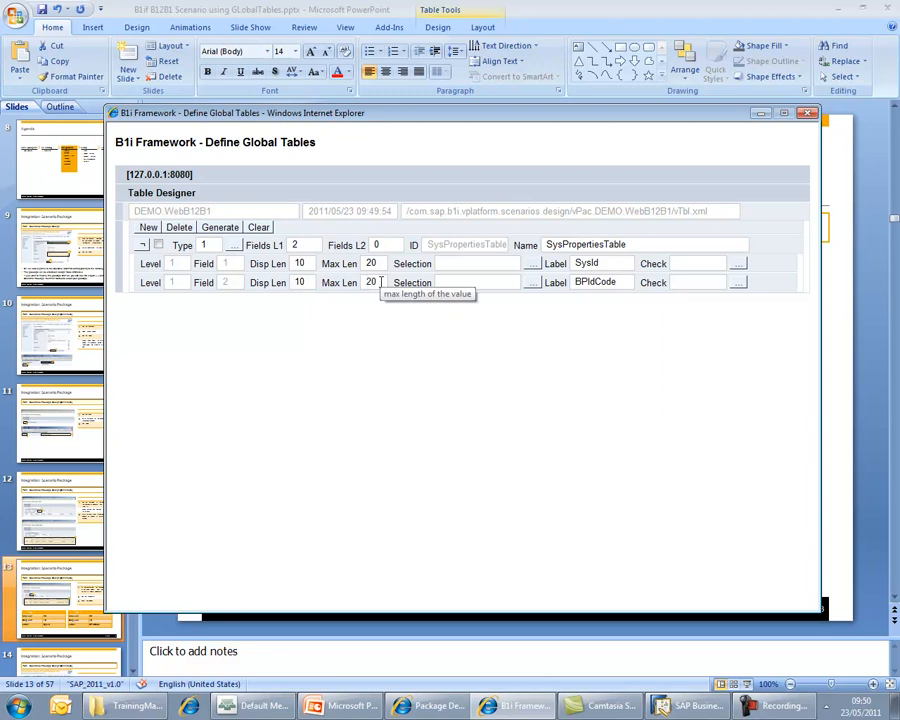
- Browse the first field's Selection and Check lookups, closing them without choosing anything
{"action": "left_click", "coordinate": [532, 264]}
{"action": "left_click", "coordinate": [506, 341]}
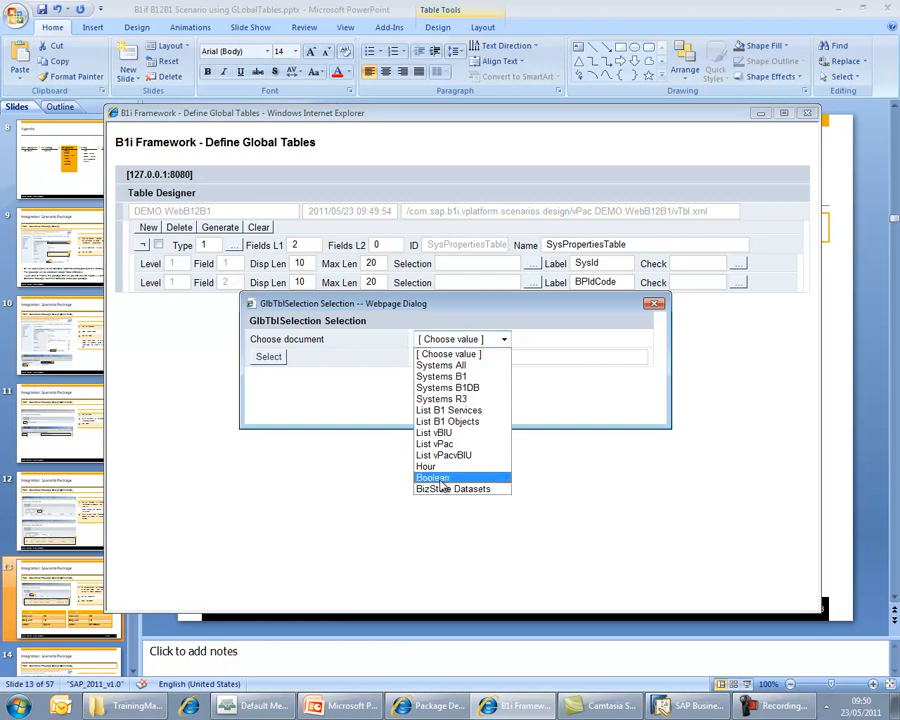
{"action": "left_click", "coordinate": [615, 306]}
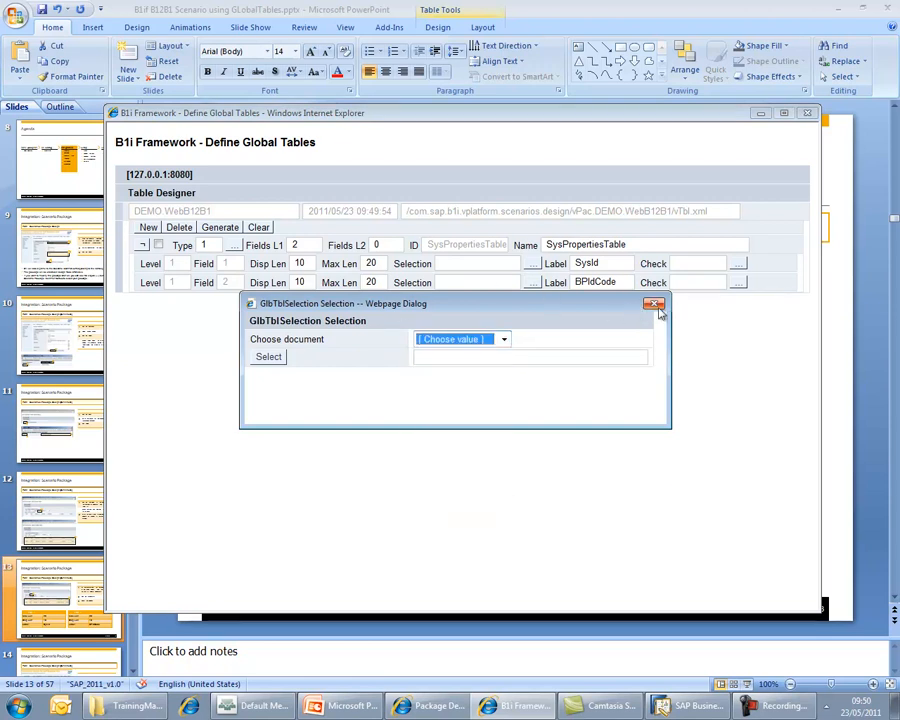
{"action": "left_click", "coordinate": [658, 306]}
{"action": "left_click", "coordinate": [709, 264]}
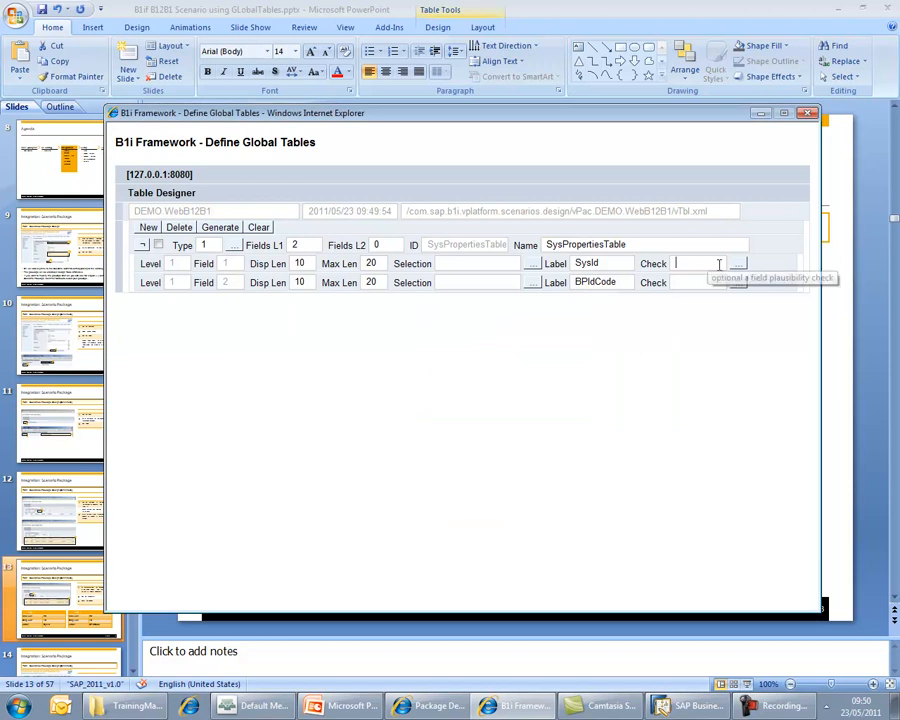
{"action": "left_click", "coordinate": [737, 264]}
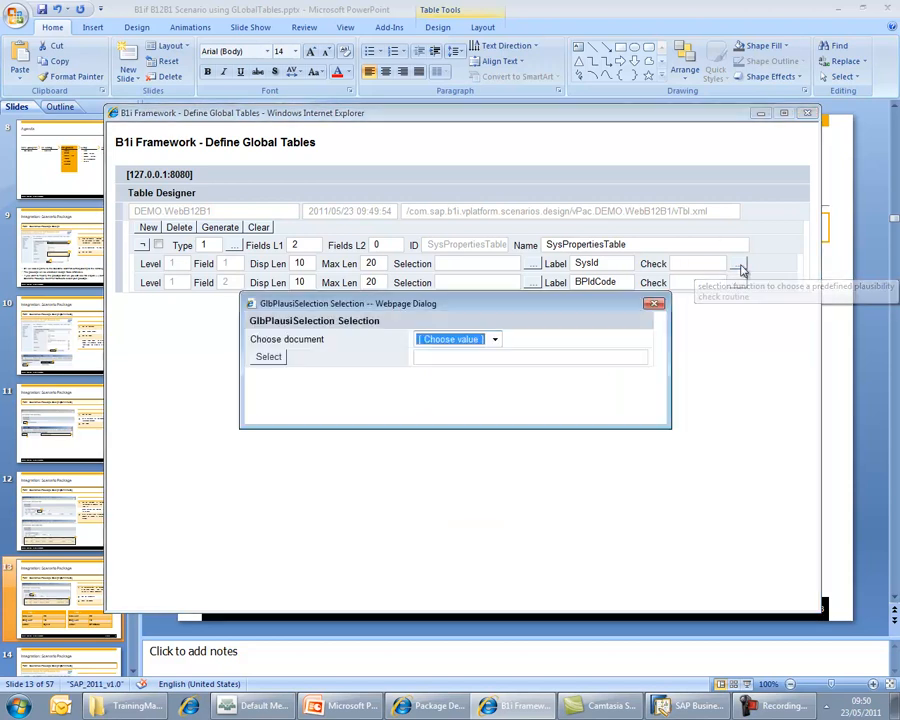
{"action": "left_click", "coordinate": [495, 339]}
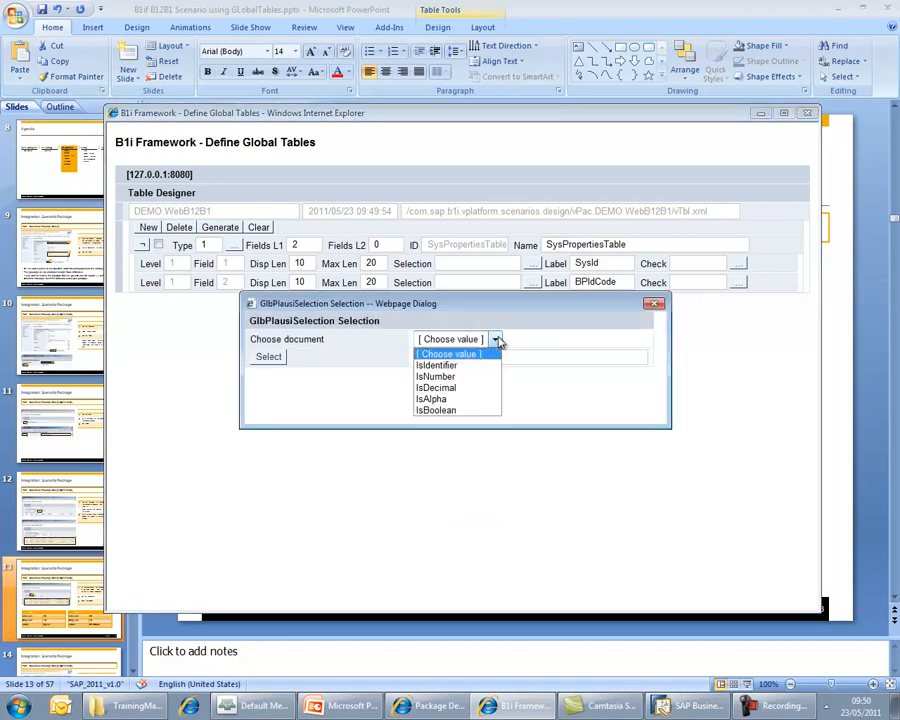
{"action": "left_click", "coordinate": [456, 399]}
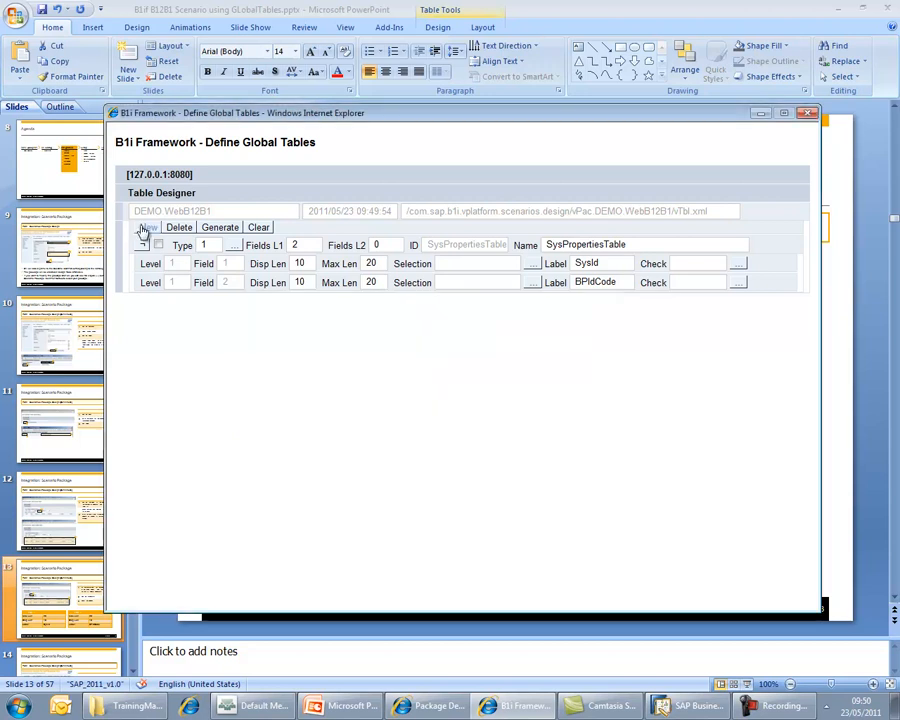
- Generate the SysPropertiesTable global table and close the Table Designer
{"action": "left_click", "coordinate": [218, 232]}
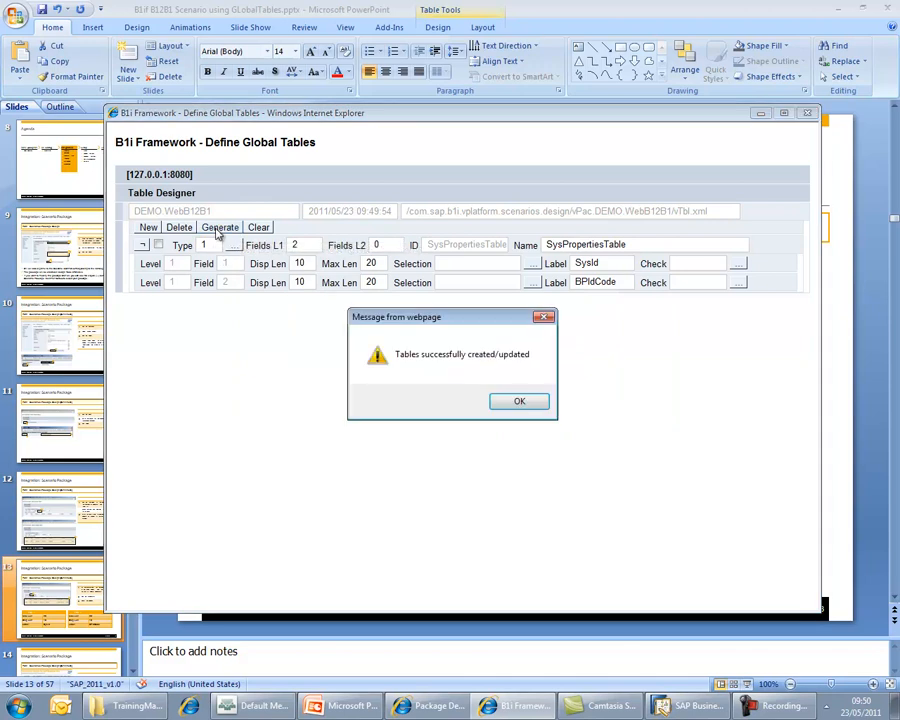
{"action": "left_click", "coordinate": [520, 401]}
{"action": "left_click", "coordinate": [809, 114]}
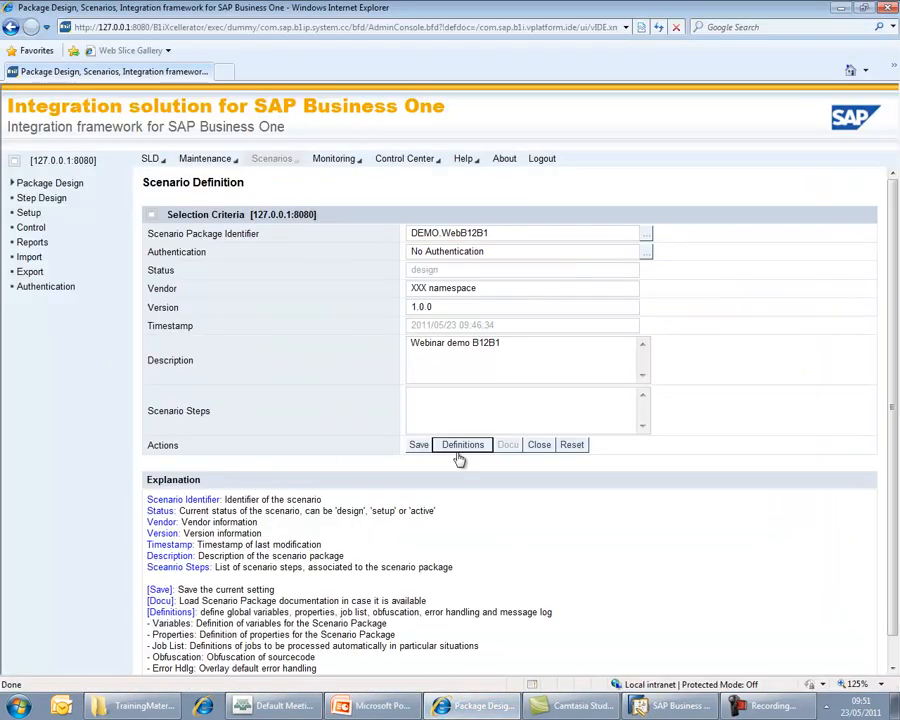
- Review the package's Global Tables definition and save the DEMO.WebB12B1 scenario package
{"action": "left_click", "coordinate": [462, 445]}
{"action": "left_click", "coordinate": [500, 340]}
{"action": "left_click", "coordinate": [443, 387]}
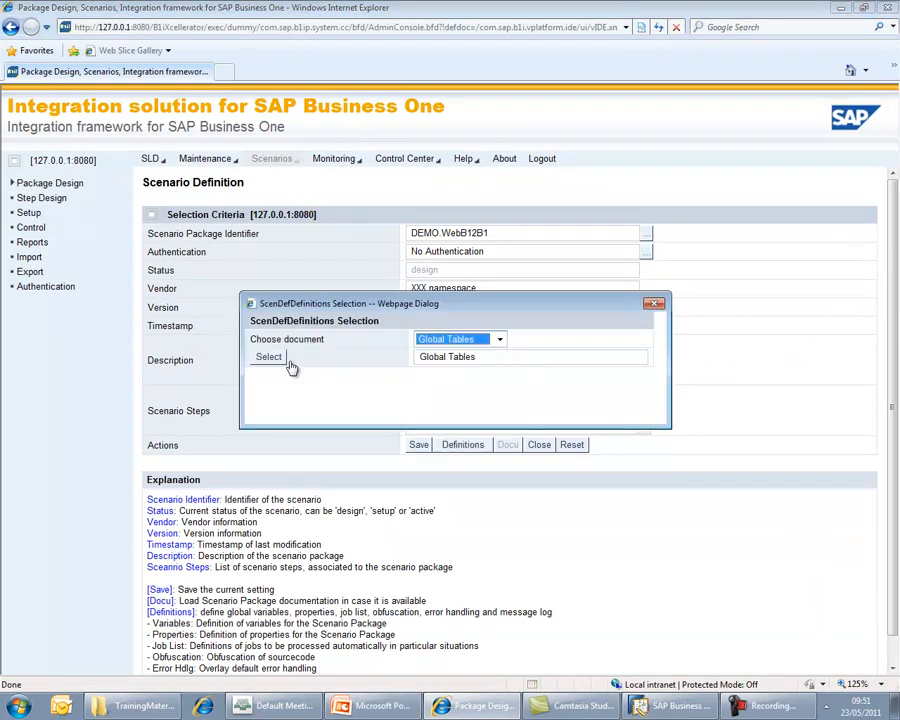
{"action": "left_click", "coordinate": [270, 358]}
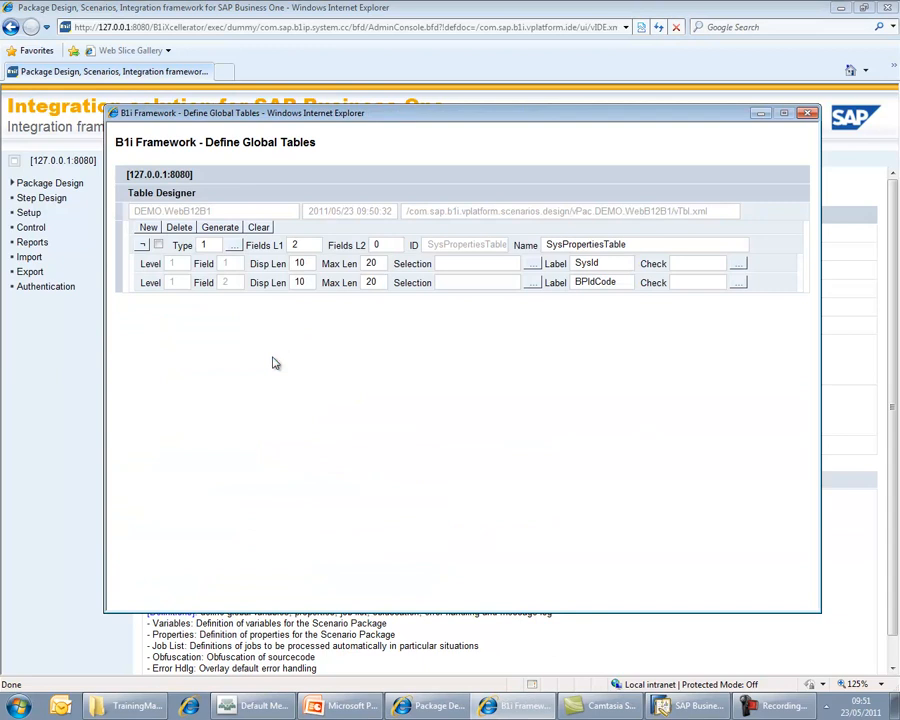
{"action": "mouse_move", "coordinate": [408, 281]}
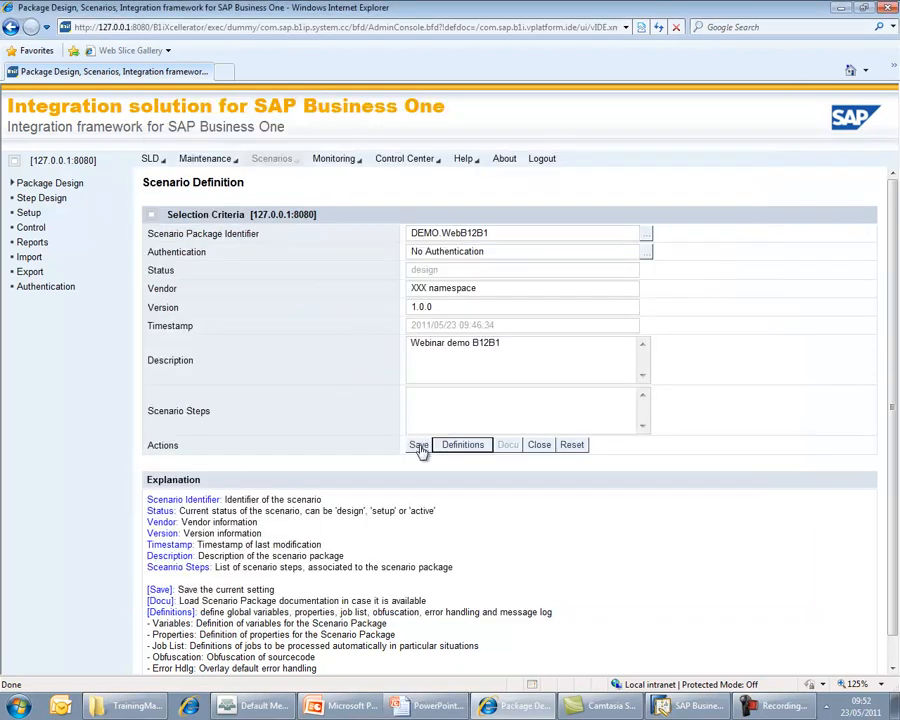
{"action": "left_click", "coordinate": [419, 447]}
{"action": "left_click", "coordinate": [521, 404]}
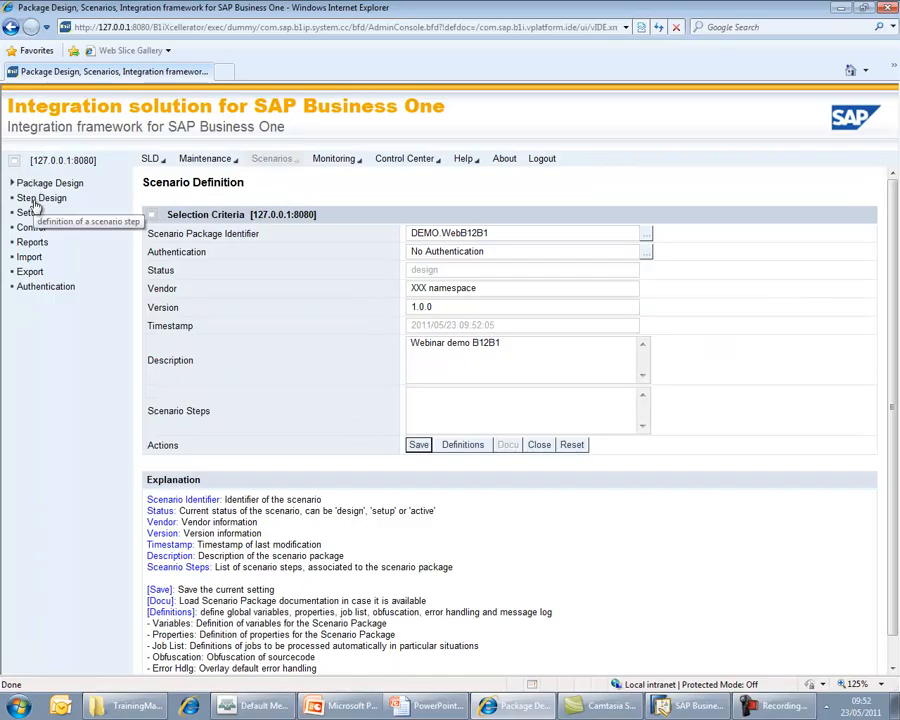
- Start a new scenario step in Step Design with identifier WebPO2SO
{"action": "left_click", "coordinate": [42, 200]}
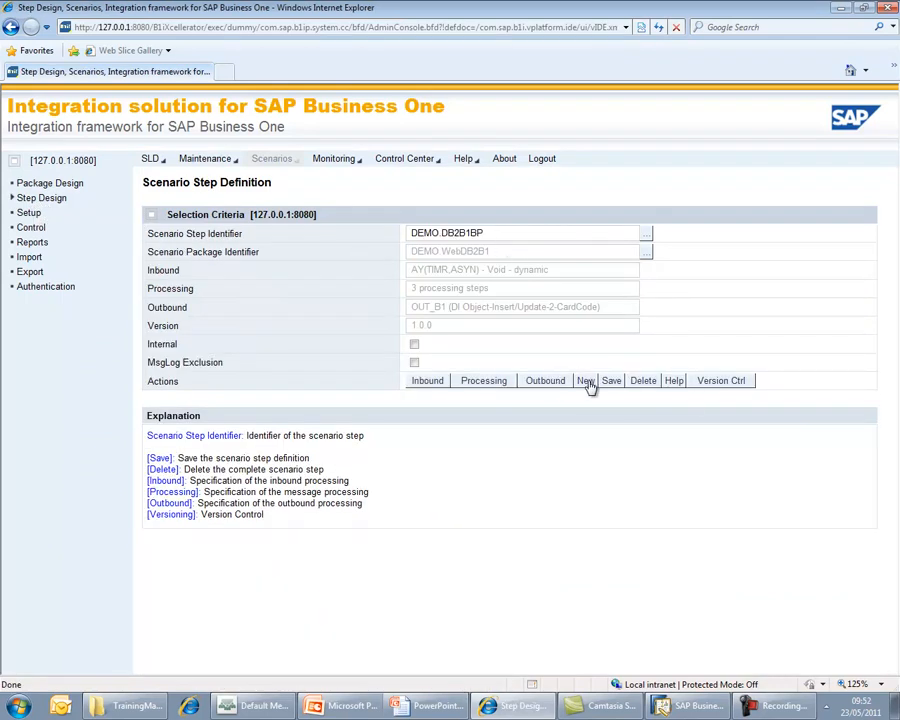
{"action": "left_click", "coordinate": [585, 383]}
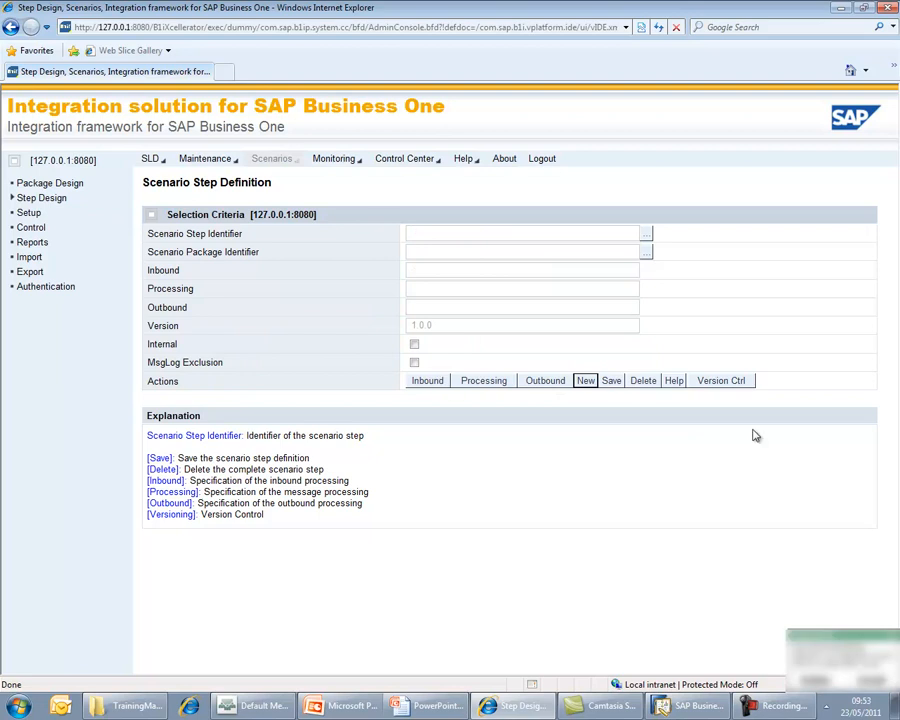
{"action": "left_click", "coordinate": [440, 235]}
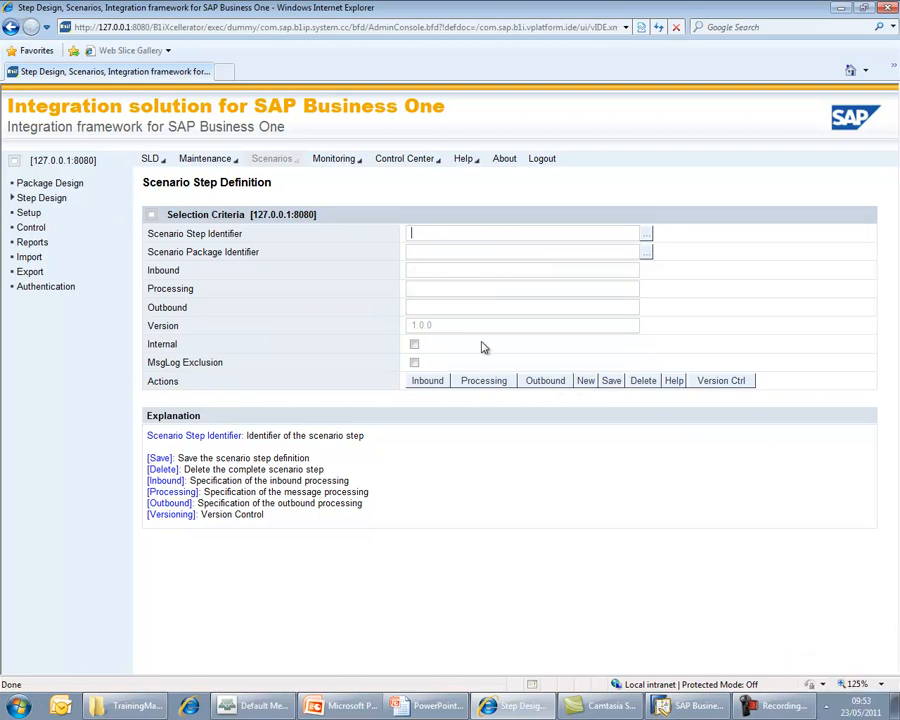
{"action": "type", "text": "WebPO2"}
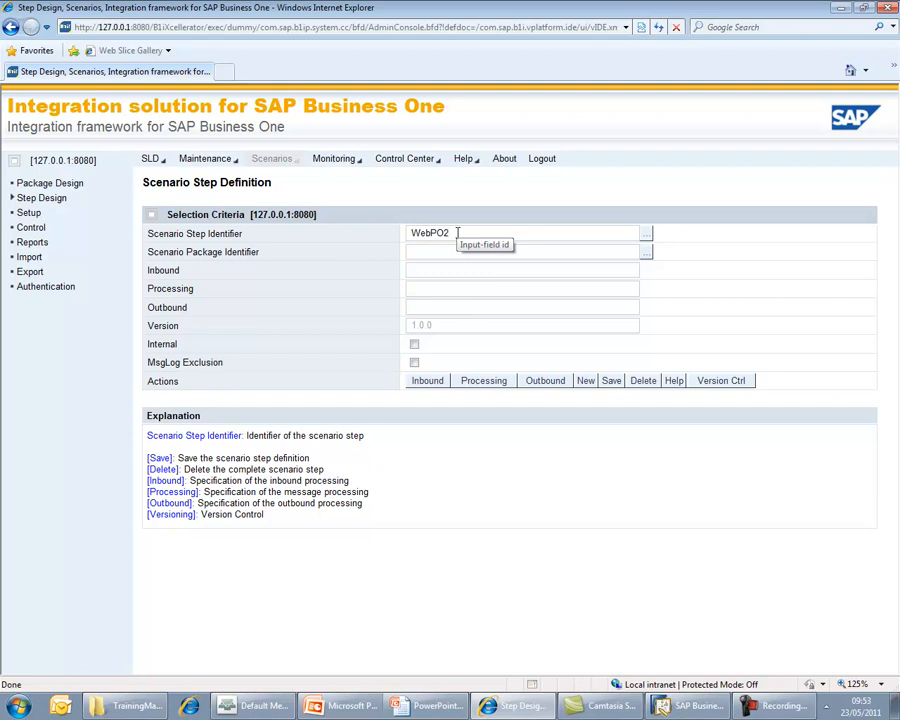
{"action": "type", "text": "SO"}
{"action": "key", "text": "Tab"}
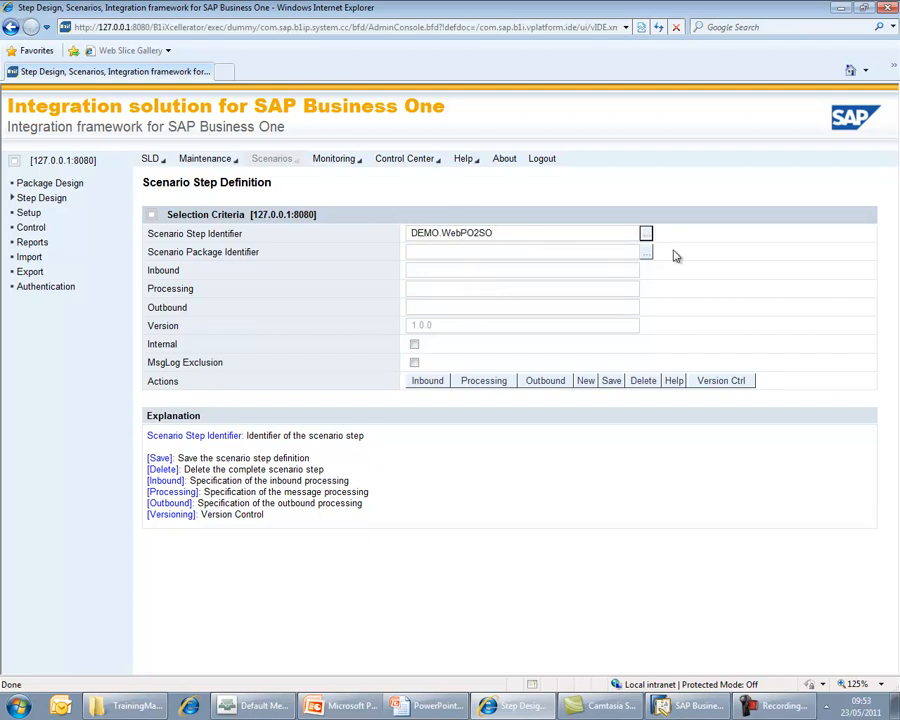
- Assign the step to package DEMO.WebB12B1 and save it
{"action": "left_click", "coordinate": [645, 251]}
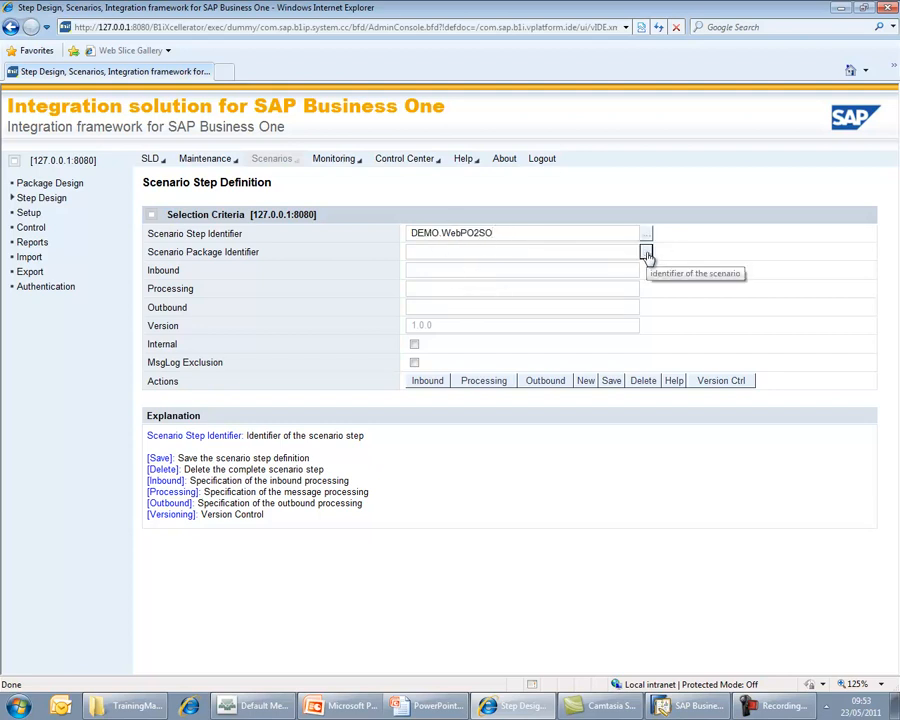
{"action": "left_click", "coordinate": [545, 340]}
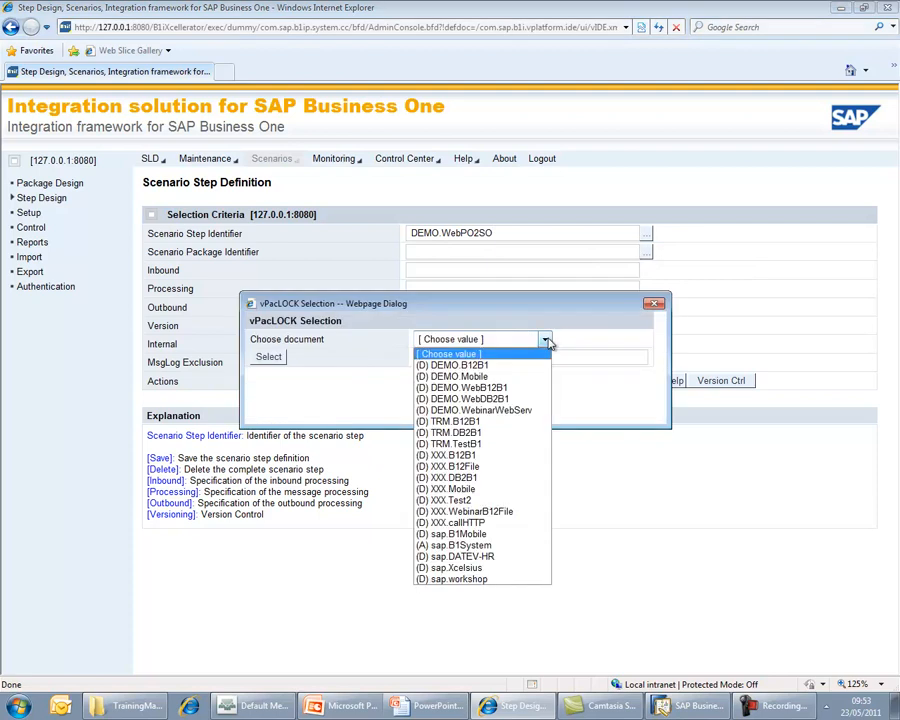
{"action": "left_click", "coordinate": [494, 389]}
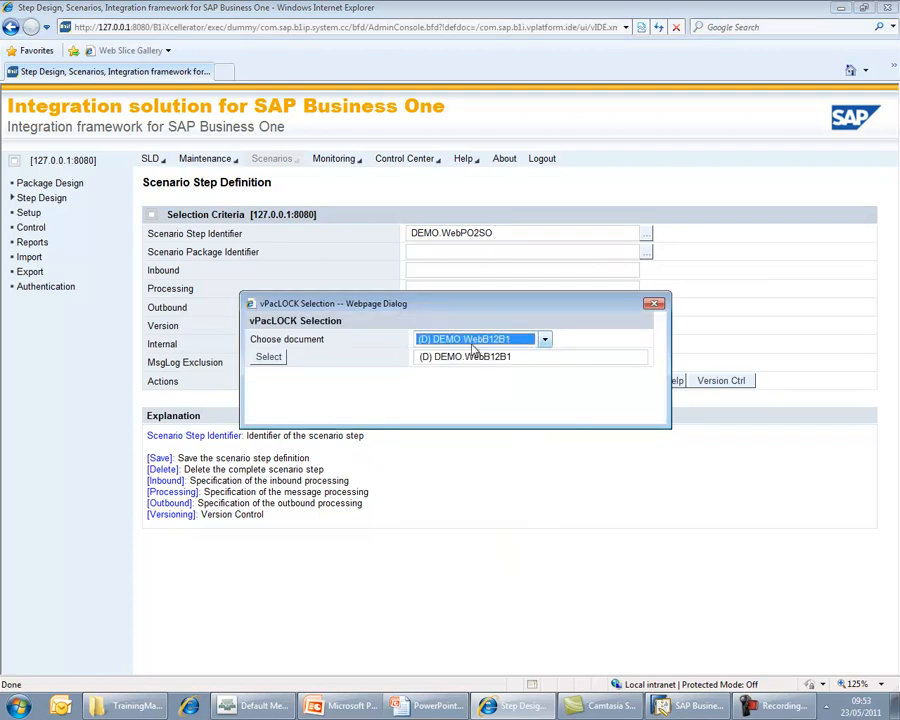
{"action": "left_click", "coordinate": [277, 360]}
{"action": "left_click", "coordinate": [481, 401]}
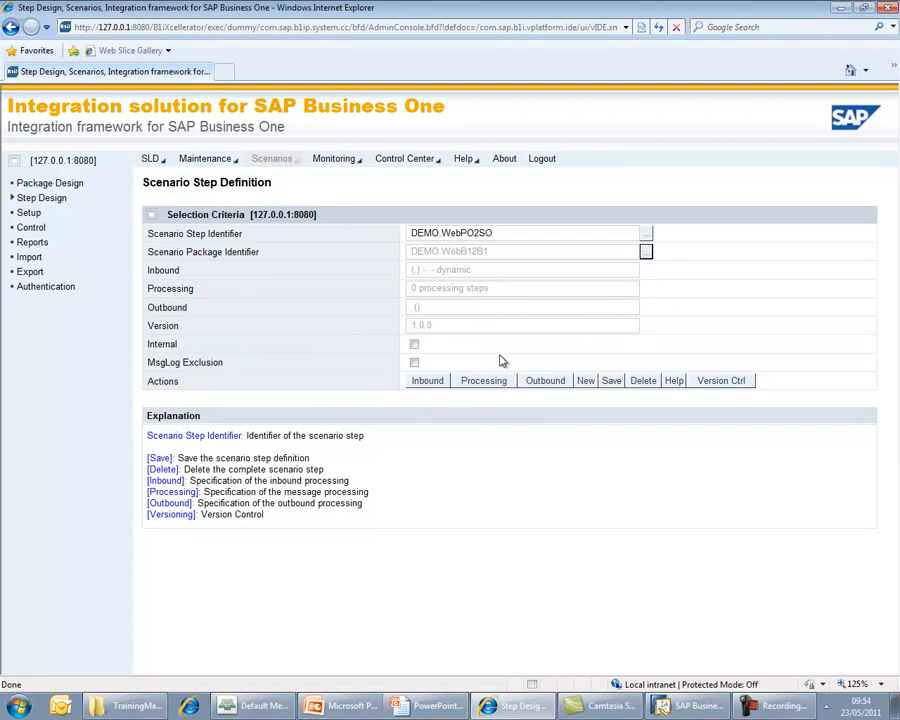
{"action": "left_click", "coordinate": [611, 383]}
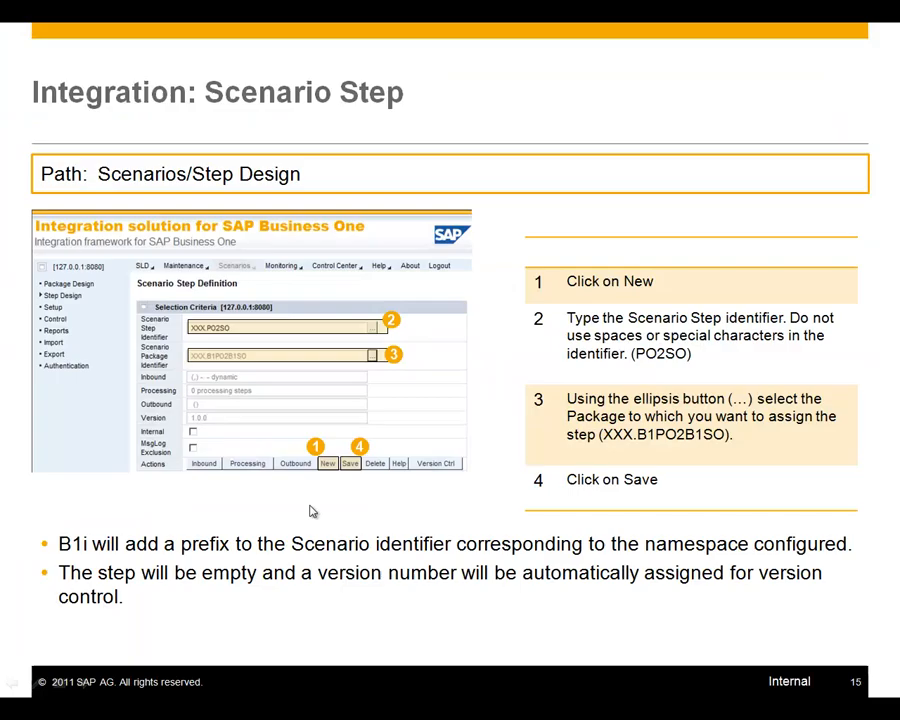
{"action": "left_click", "coordinate": [426, 546]}
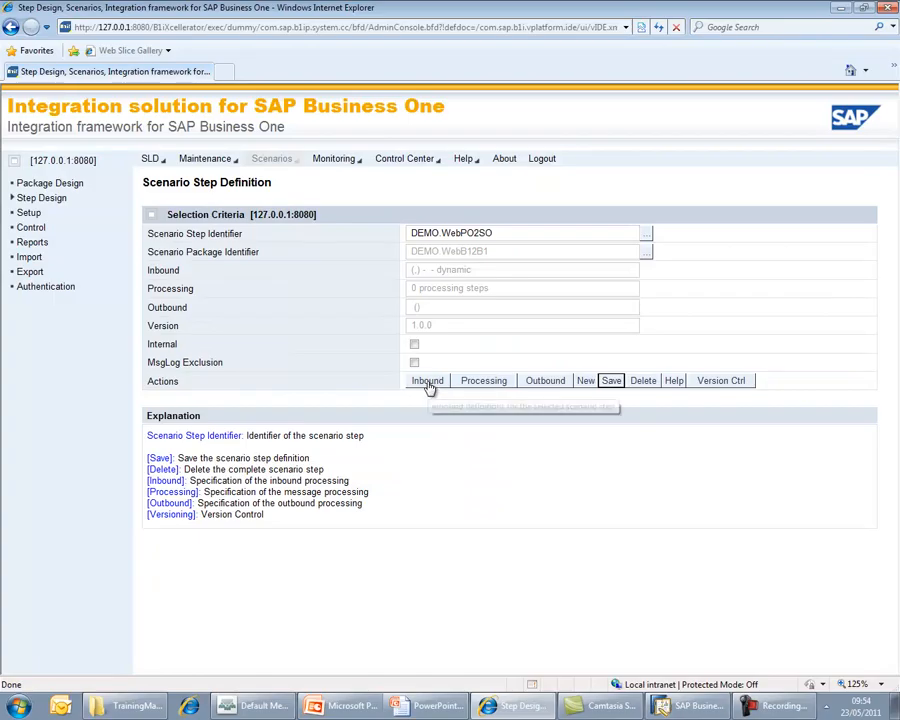
- Set the inbound channel type to SAP Business One with Asynchronous process mode
{"action": "left_click", "coordinate": [428, 381]}
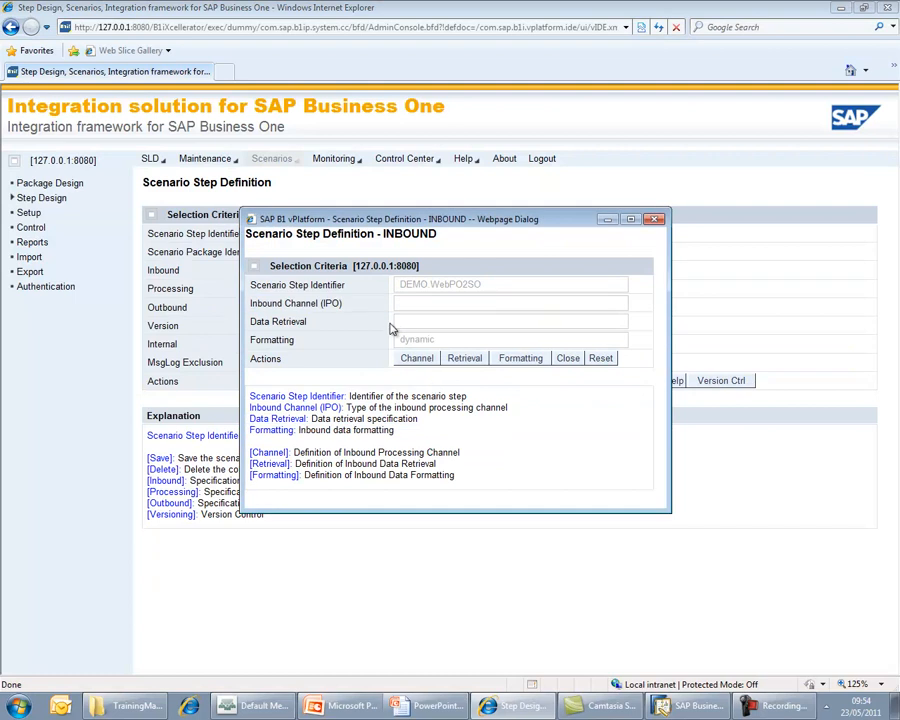
{"action": "left_click", "coordinate": [416, 359]}
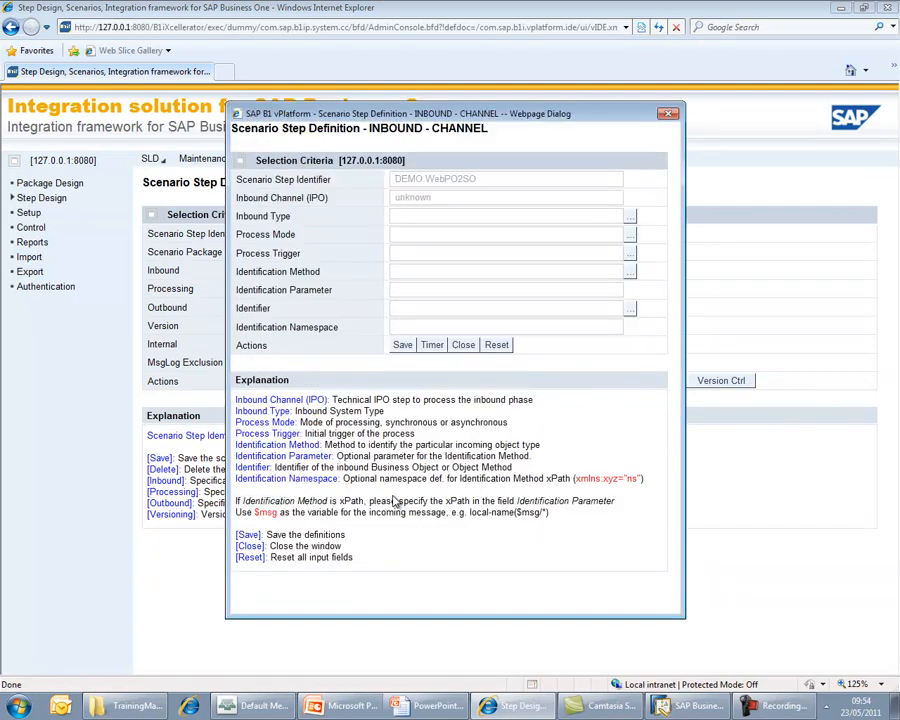
{"action": "left_click", "coordinate": [630, 218]}
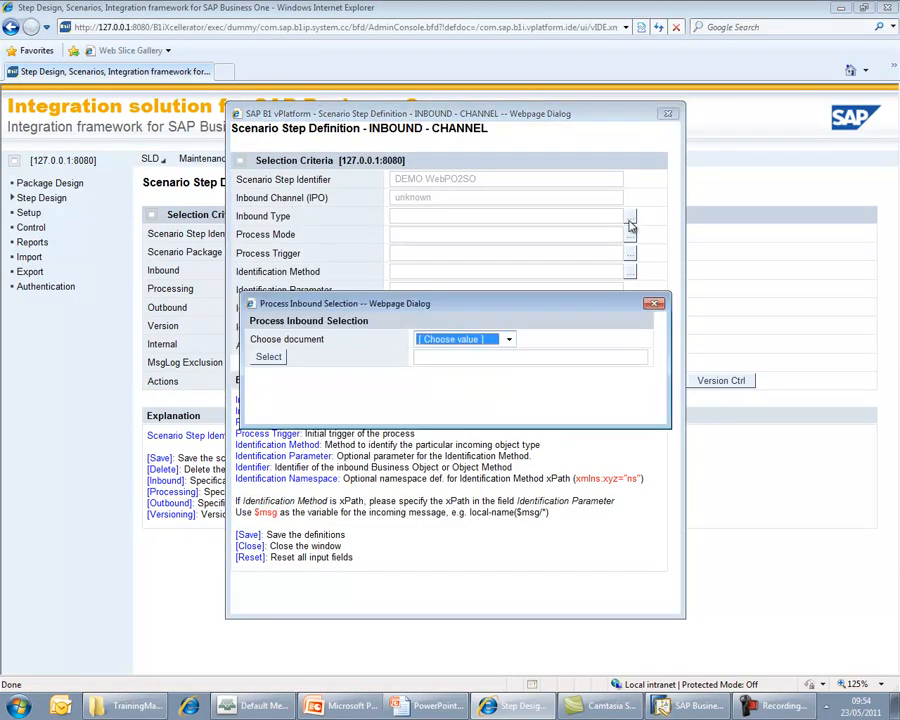
{"action": "left_click", "coordinate": [509, 341]}
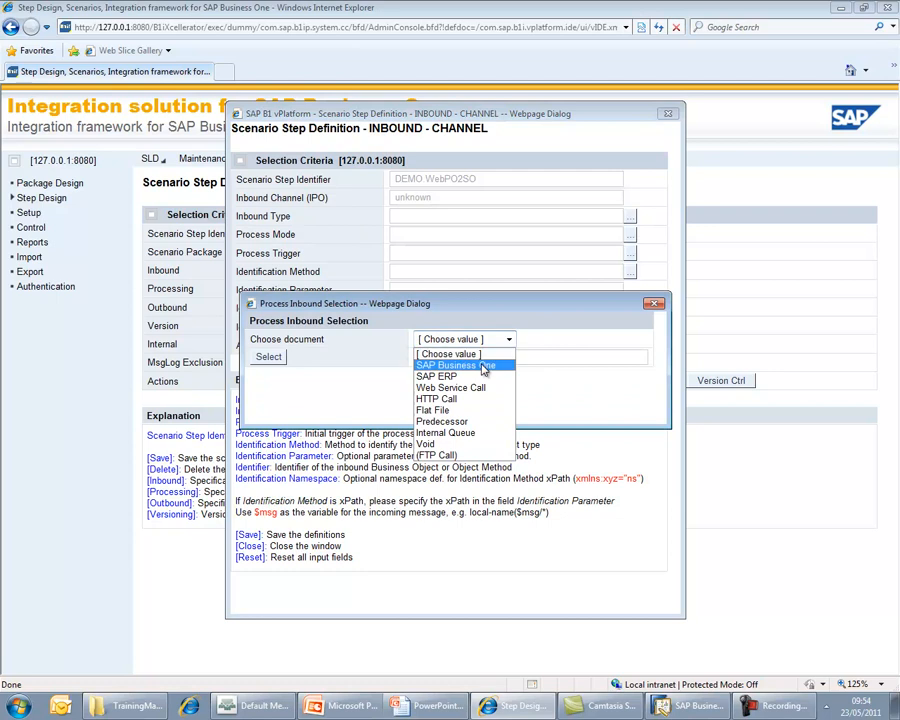
{"action": "left_click", "coordinate": [484, 366]}
{"action": "left_click", "coordinate": [630, 236]}
{"action": "left_click", "coordinate": [492, 340]}
{"action": "left_click", "coordinate": [455, 378]}
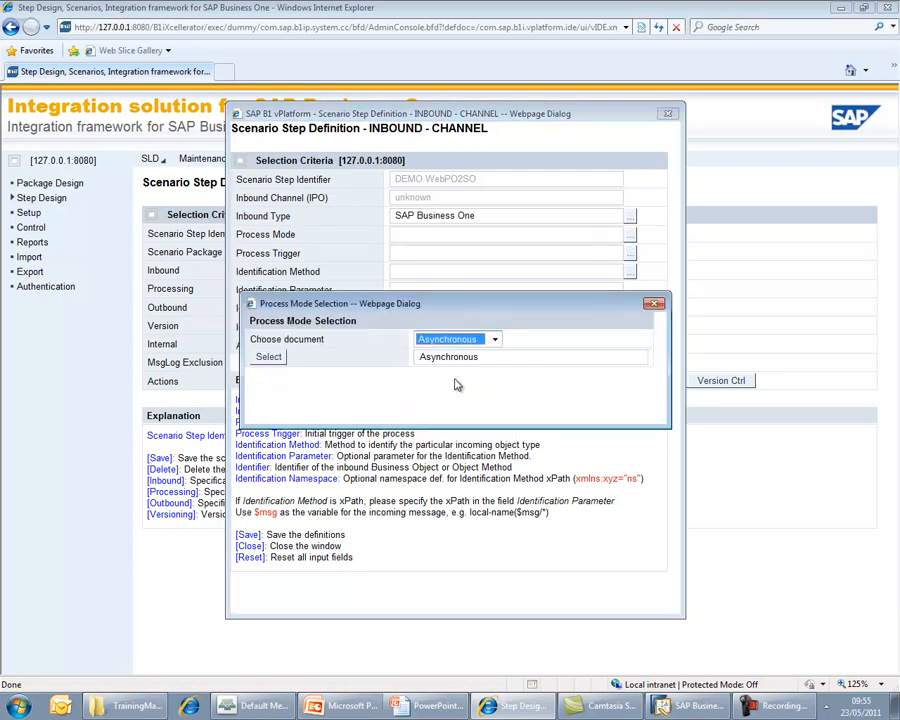
{"action": "left_click", "coordinate": [270, 357]}
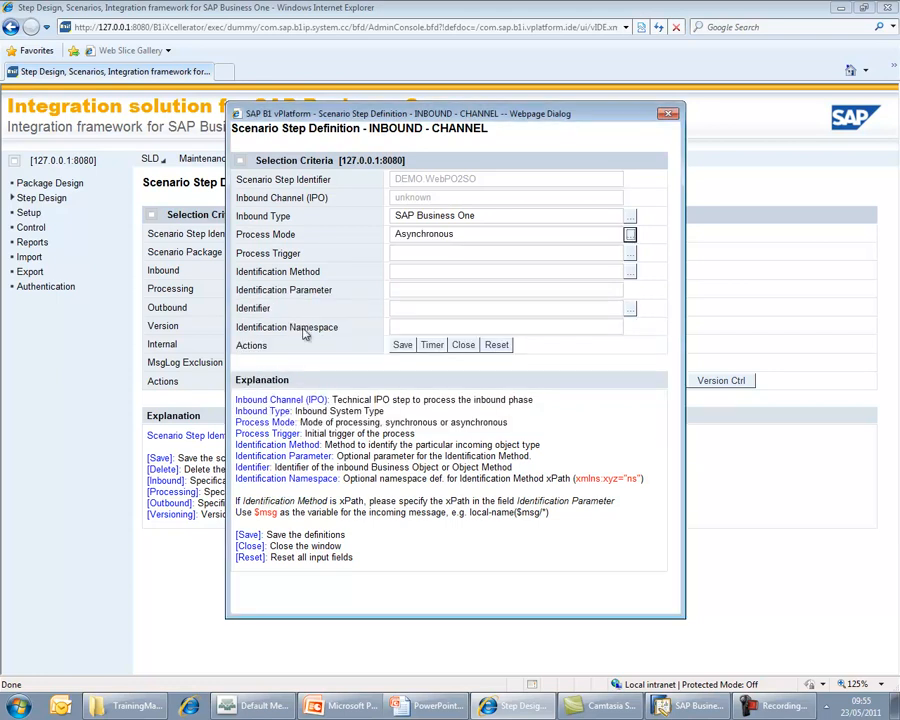
- Set the process trigger to B1Event and the identification method to B1 Event
{"action": "left_click", "coordinate": [630, 254]}
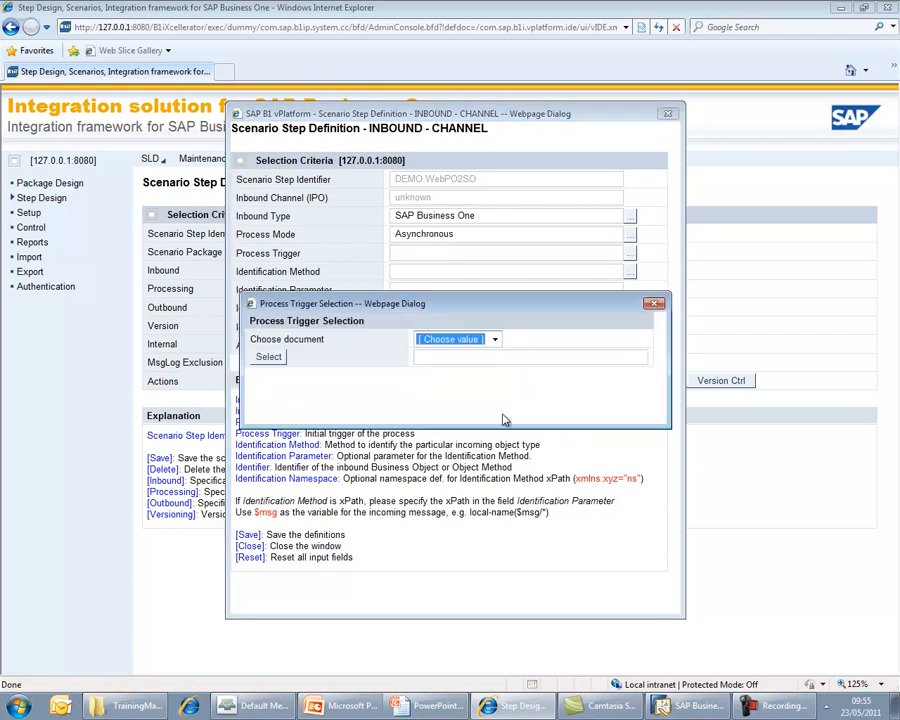
{"action": "left_click", "coordinate": [494, 340]}
{"action": "left_click", "coordinate": [432, 365]}
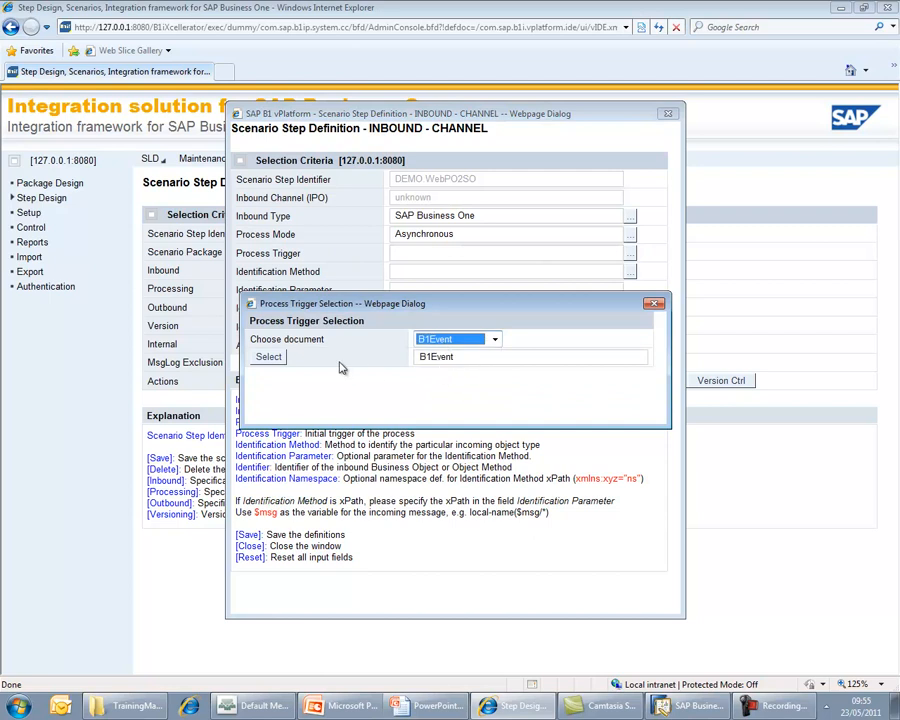
{"action": "left_click", "coordinate": [270, 357]}
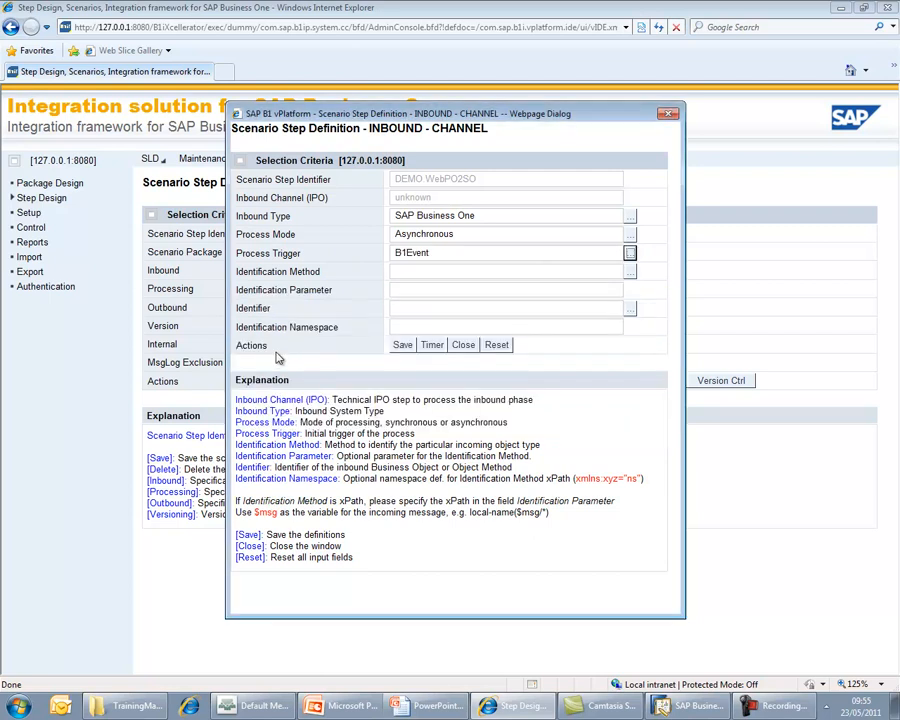
{"action": "left_click", "coordinate": [630, 274]}
{"action": "left_click", "coordinate": [494, 340]}
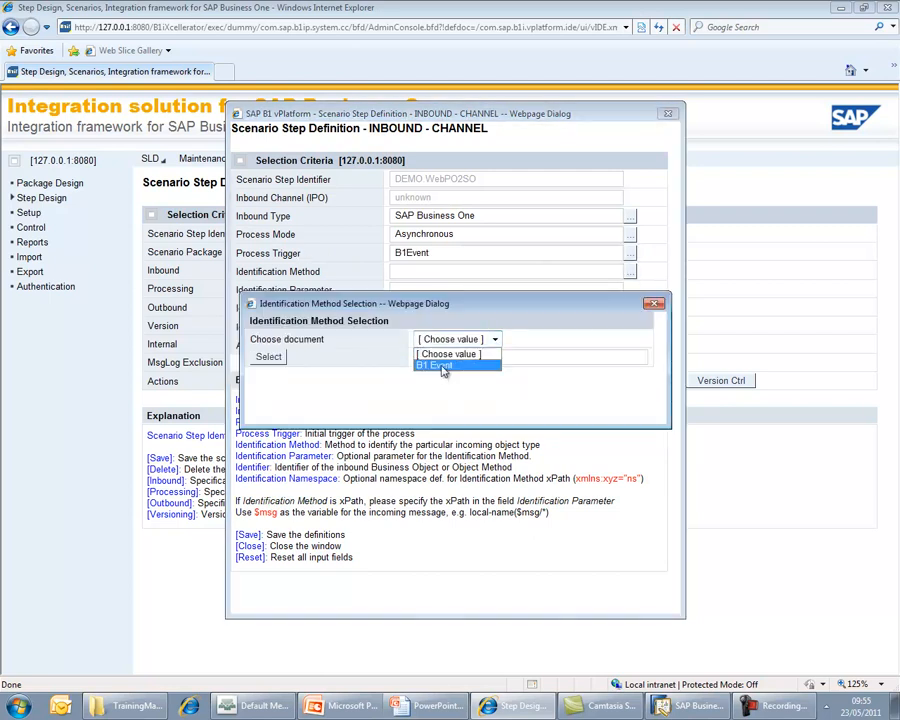
{"action": "left_click", "coordinate": [440, 365]}
{"action": "left_click", "coordinate": [270, 357]}
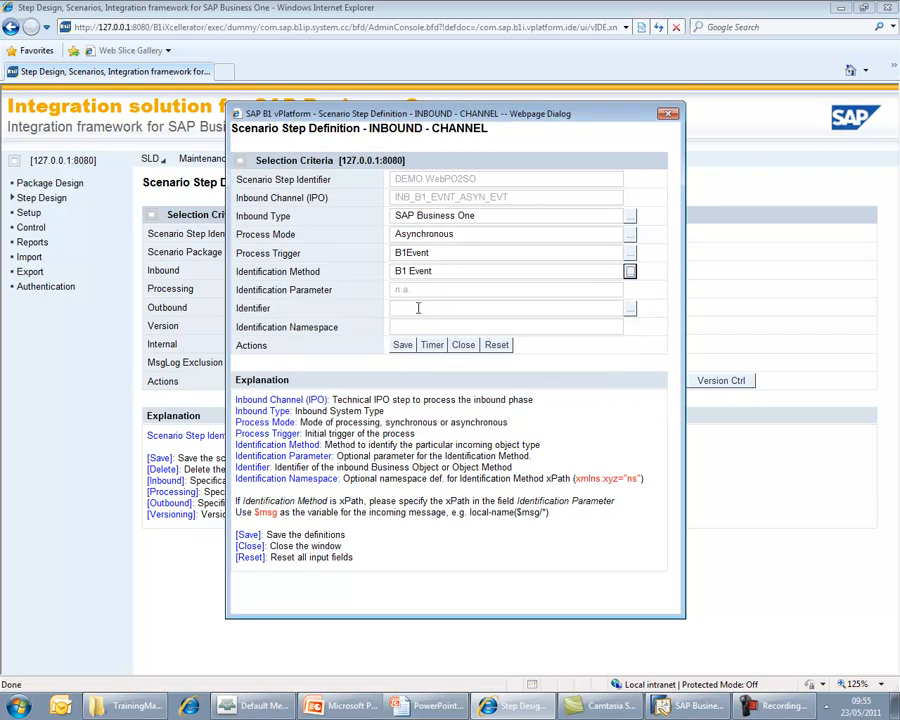
- Set the identifier to 22 - Purchase Orders (DocEntry), then save and close the channel
{"action": "left_click", "coordinate": [632, 312]}
{"action": "left_click", "coordinate": [508, 386]}
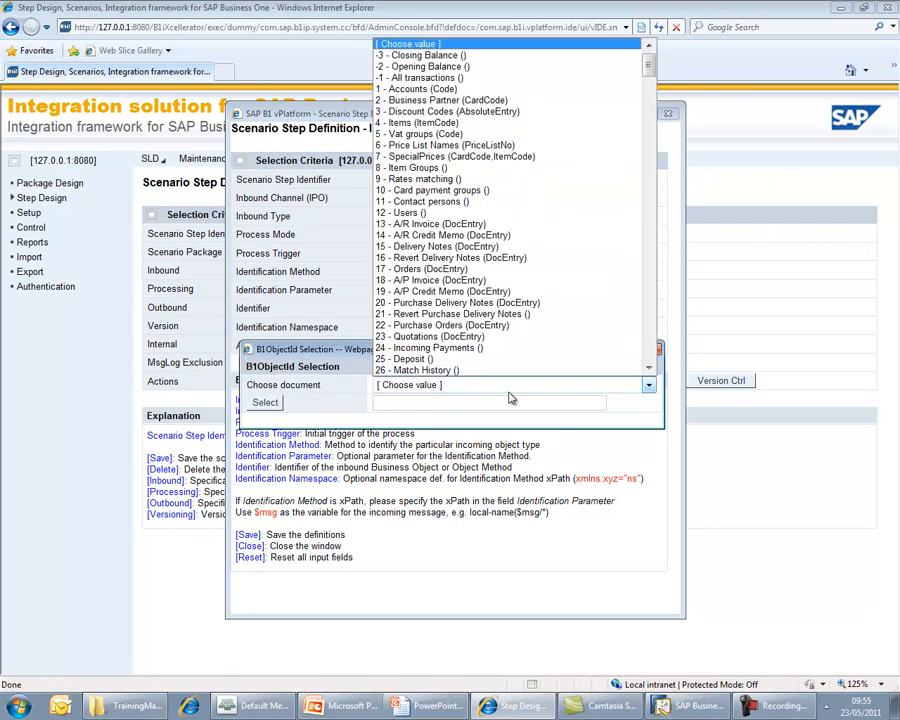
{"action": "left_click", "coordinate": [452, 328]}
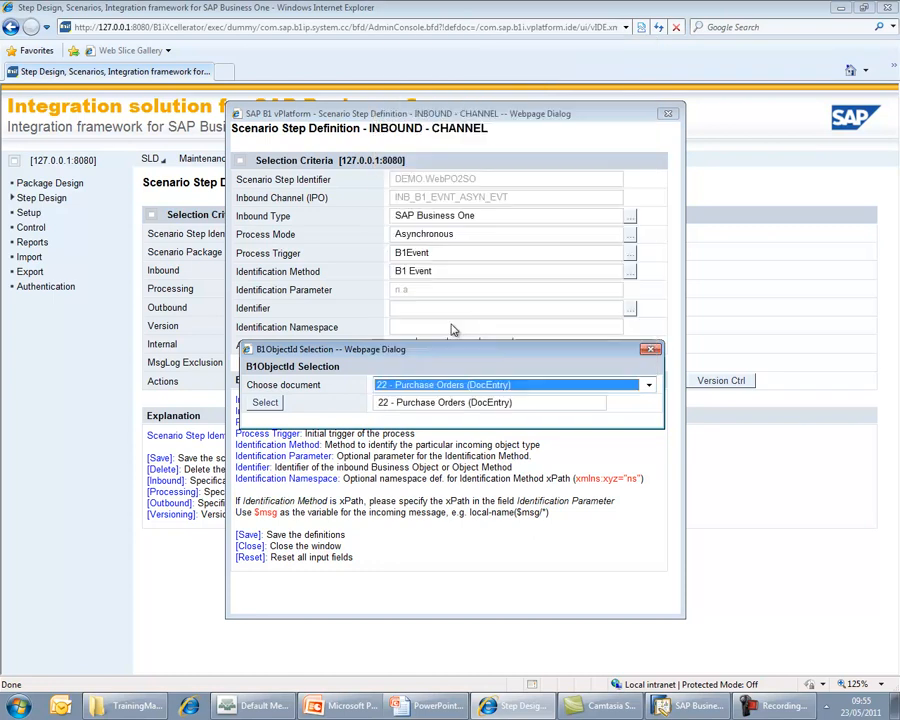
{"action": "left_click", "coordinate": [266, 405]}
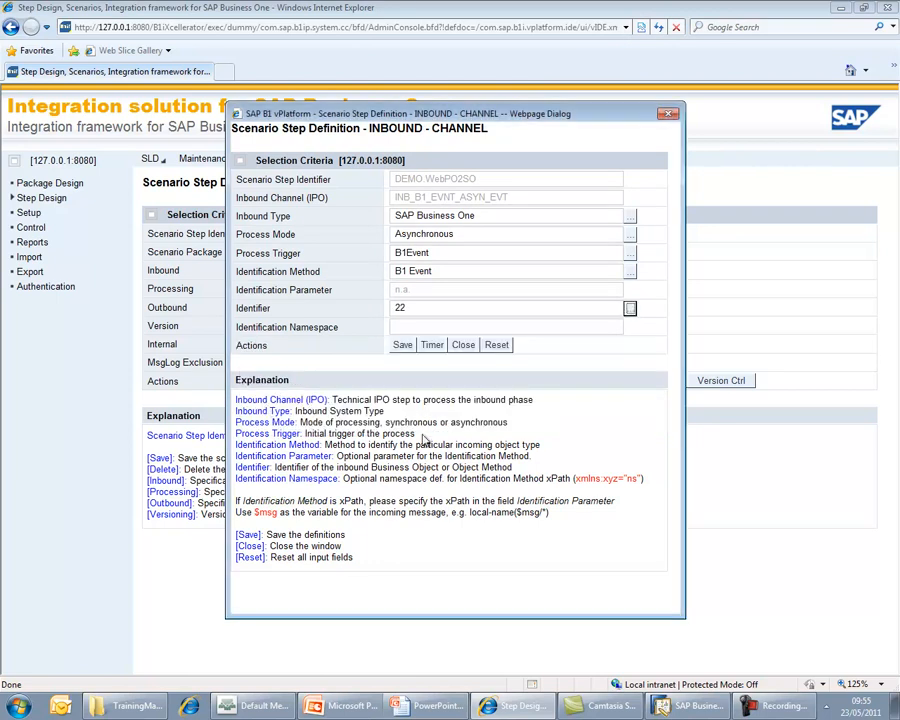
{"action": "left_click", "coordinate": [402, 346]}
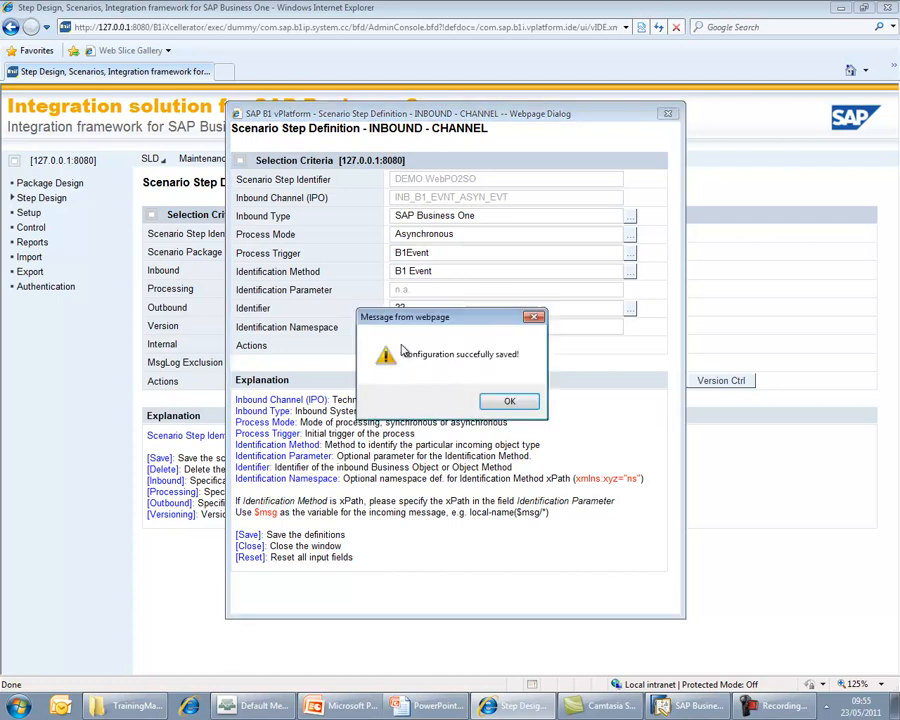
{"action": "left_click", "coordinate": [509, 403]}
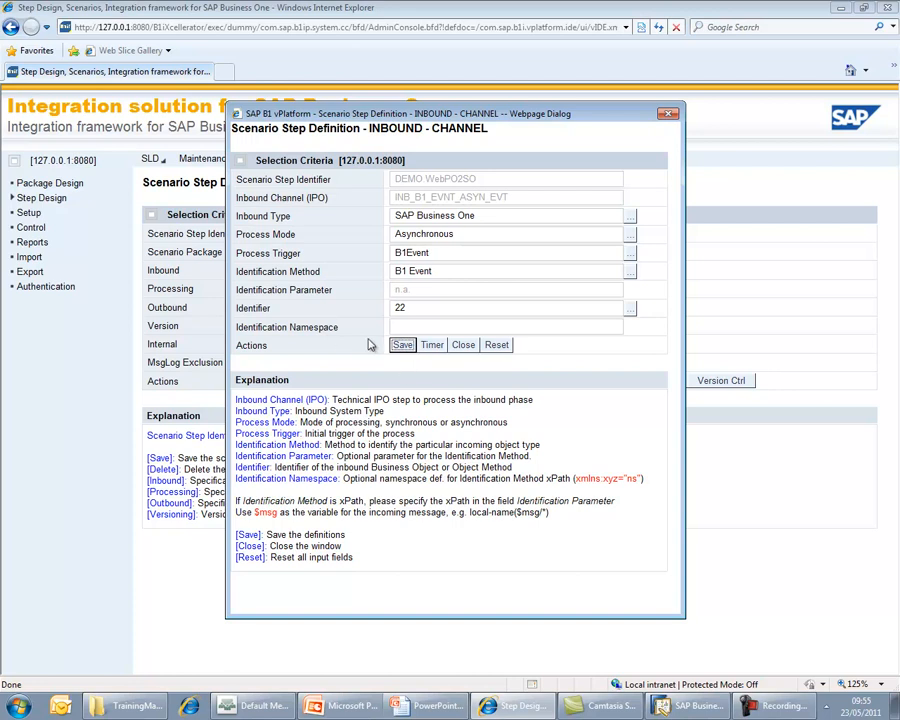
{"action": "left_click", "coordinate": [464, 346]}
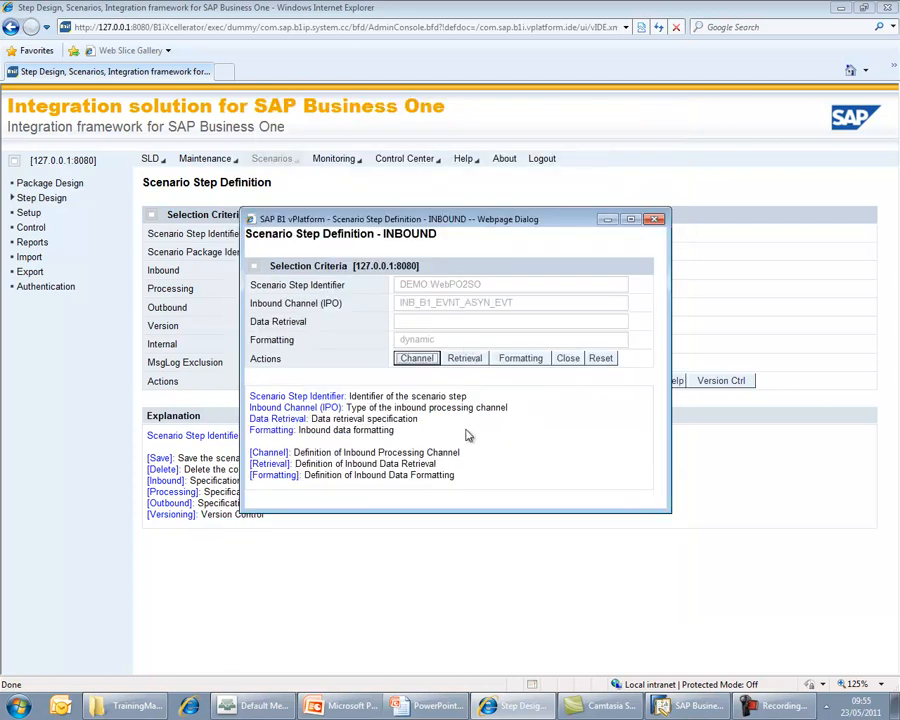
{"action": "left_click", "coordinate": [402, 302]}
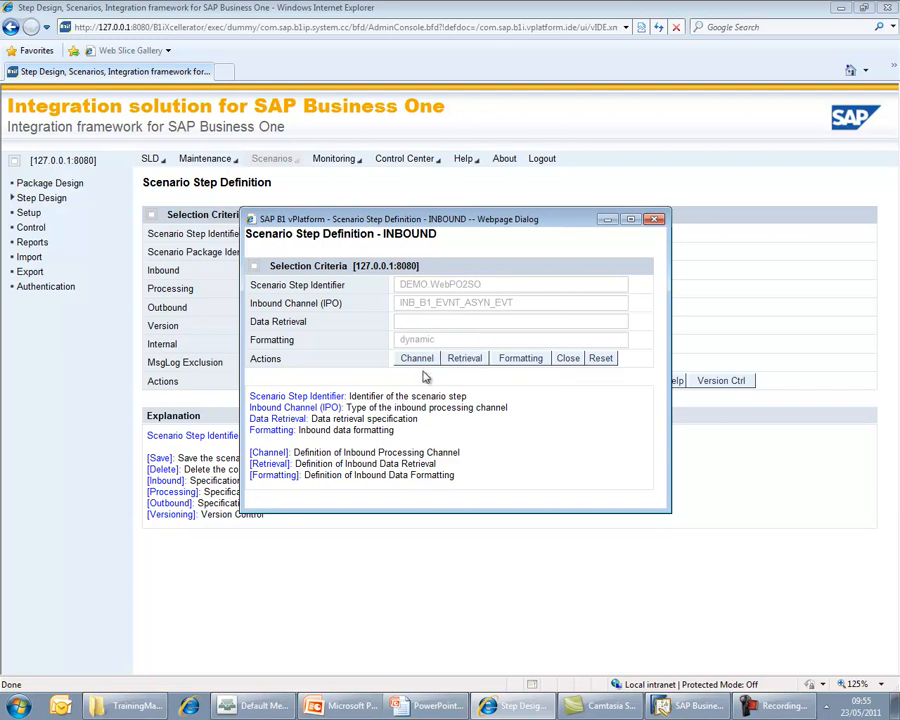
- Advance the slide show to 'Integration: Inbound (2/2)' and return to the B1i window
{"action": "key", "text": "alt+Tab"}
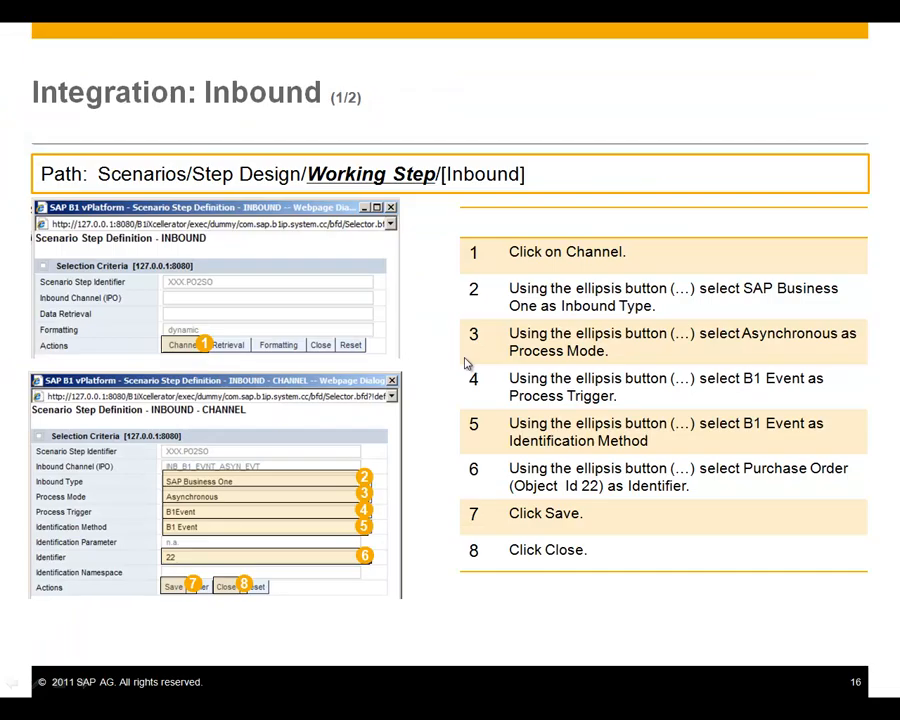
{"action": "left_click", "coordinate": [464, 364]}
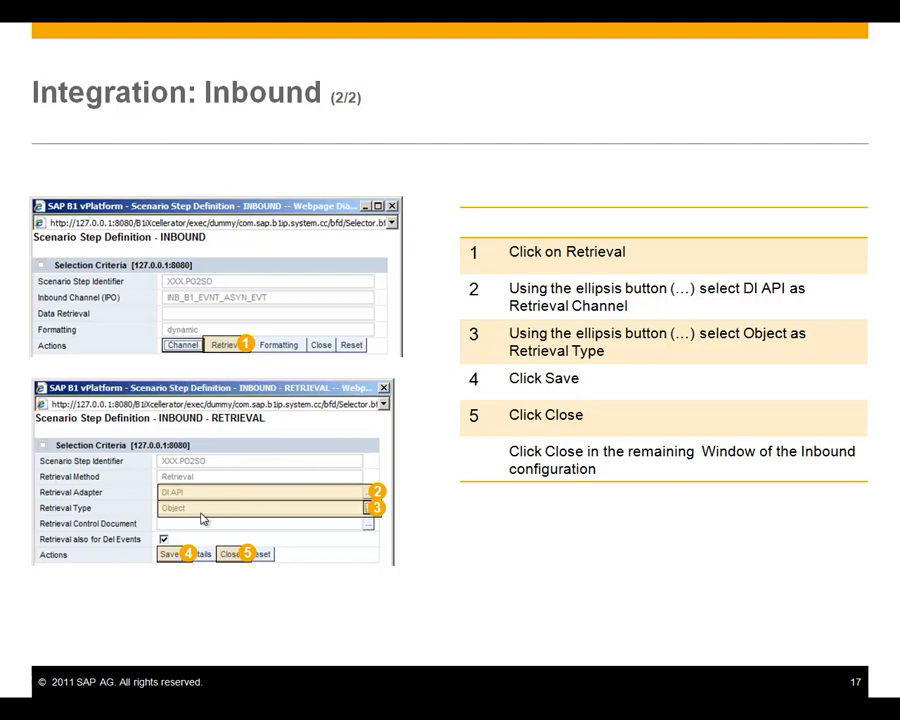
{"action": "key", "text": "alt+Tab"}
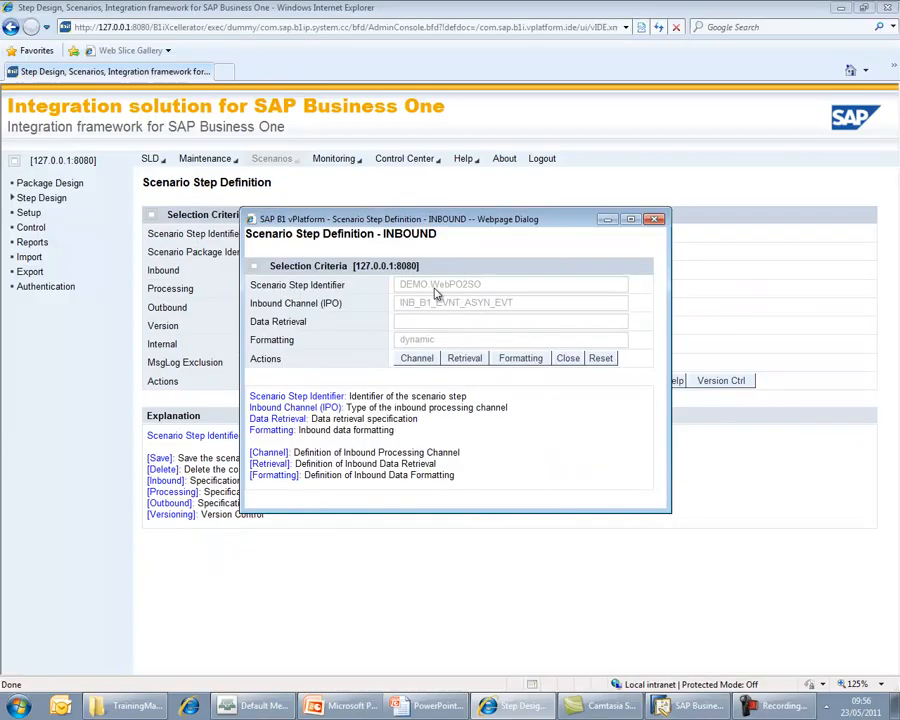
- Set the inbound data retrieval adapter to DI API
{"action": "left_click", "coordinate": [463, 360]}
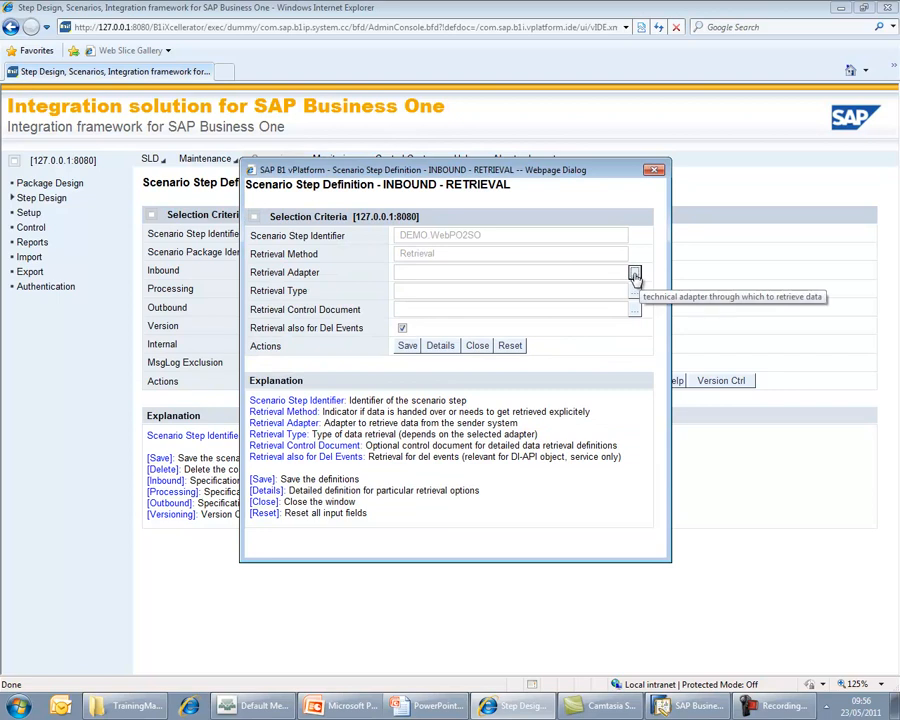
{"action": "left_click", "coordinate": [634, 272]}
{"action": "left_click", "coordinate": [494, 339]}
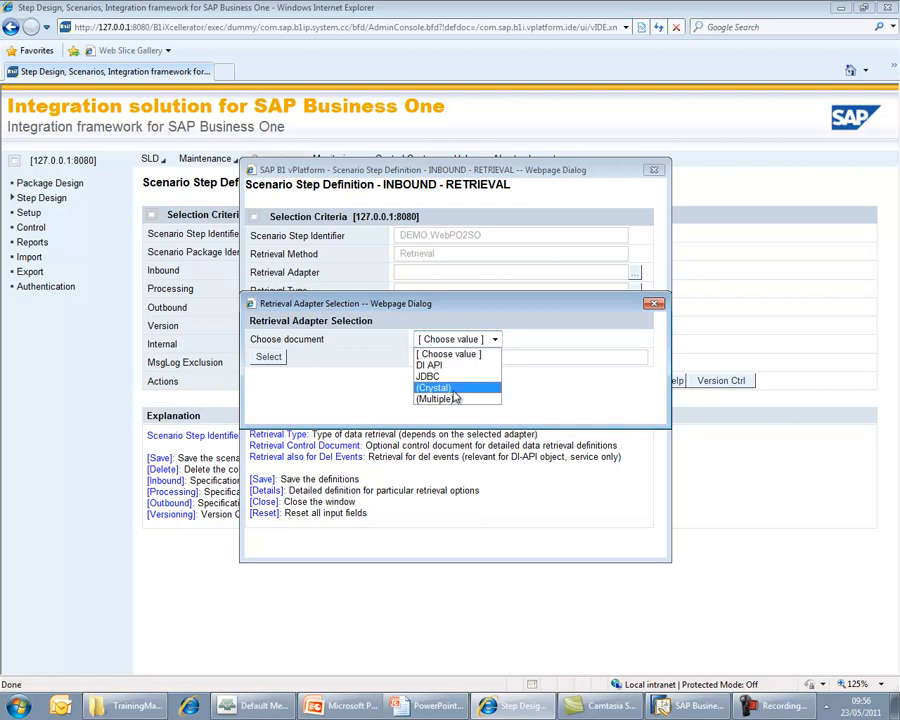
{"action": "left_click", "coordinate": [429, 365]}
{"action": "left_click", "coordinate": [270, 357]}
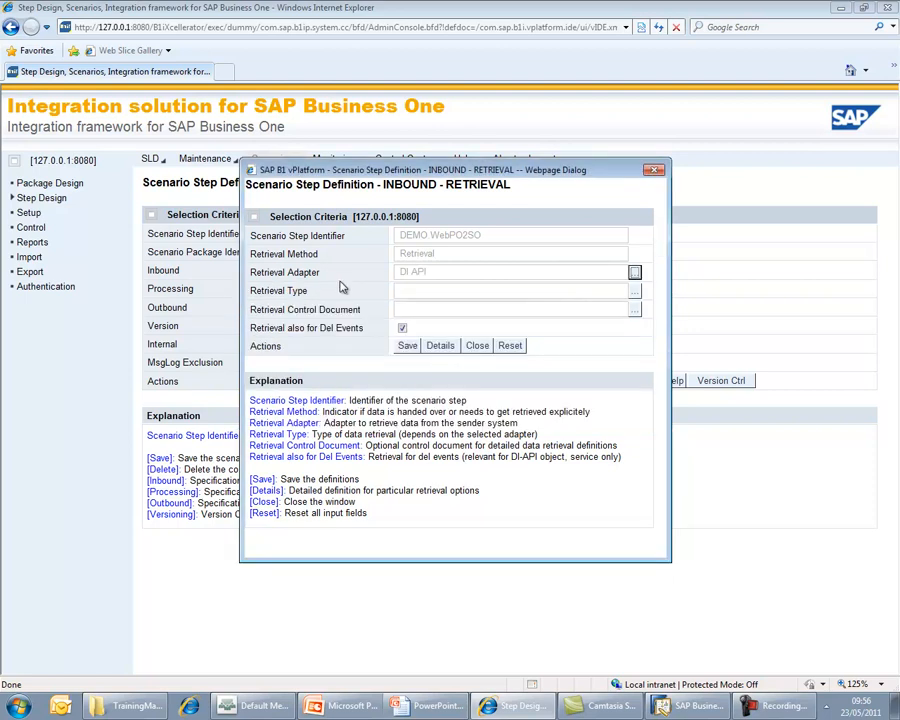
- Set the retrieval type to Object, save it, confirm no details are needed, and close
{"action": "left_click", "coordinate": [635, 290]}
{"action": "left_click", "coordinate": [495, 340]}
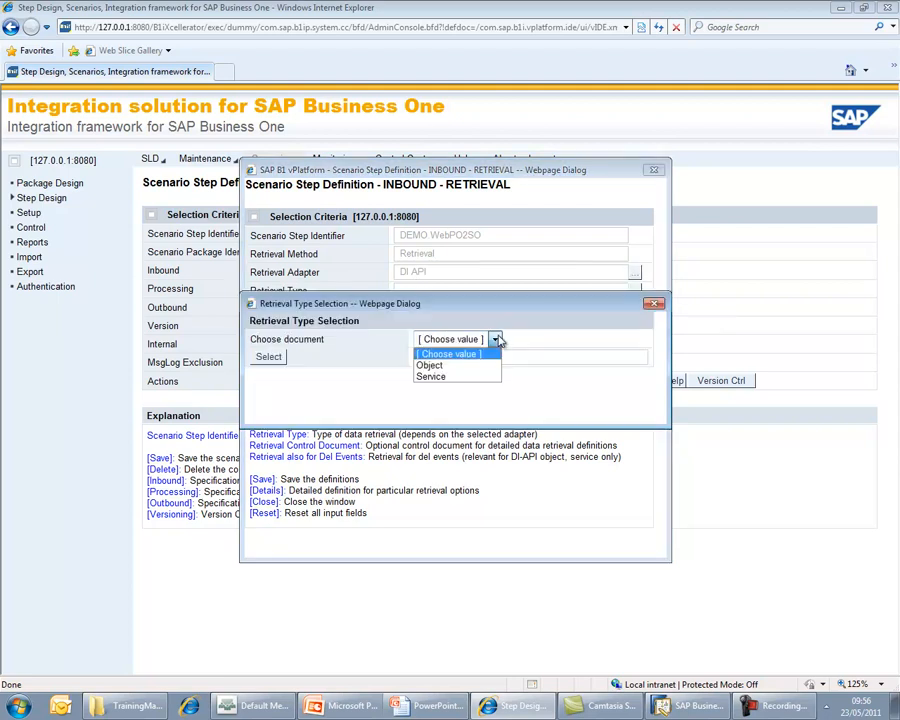
{"action": "left_click", "coordinate": [462, 373]}
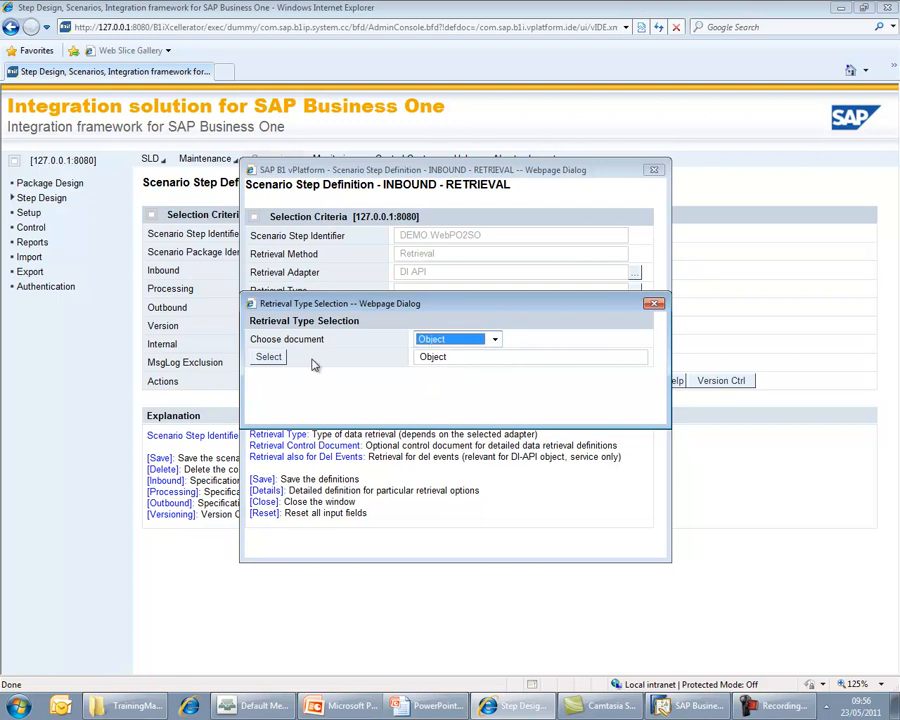
{"action": "left_click", "coordinate": [279, 360]}
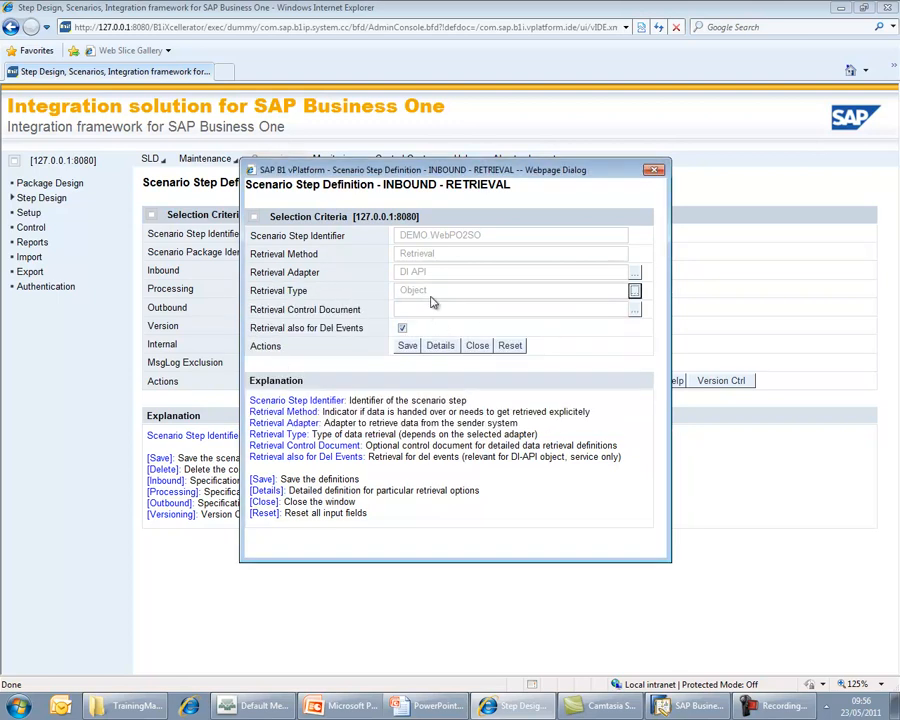
{"action": "left_click", "coordinate": [407, 346]}
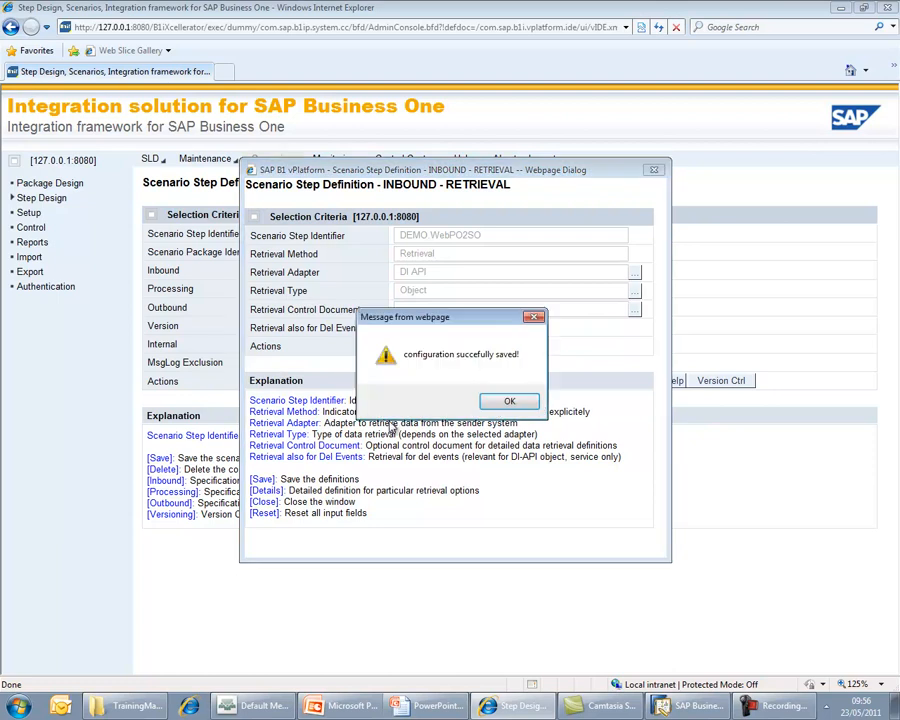
{"action": "left_click", "coordinate": [509, 400]}
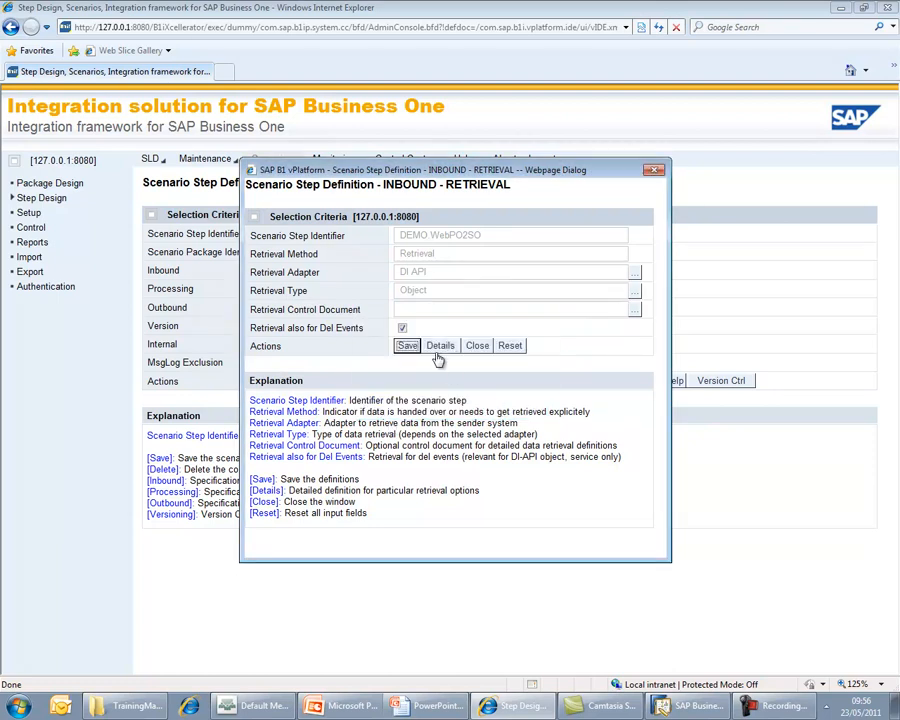
{"action": "left_click", "coordinate": [442, 346]}
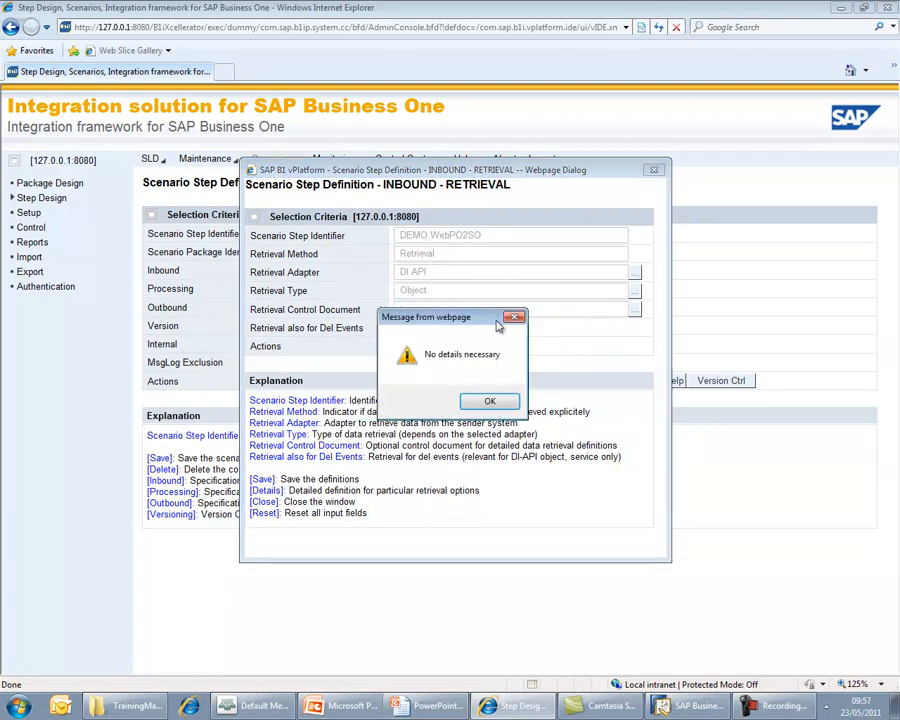
{"action": "left_click", "coordinate": [490, 400]}
{"action": "left_click", "coordinate": [476, 346]}
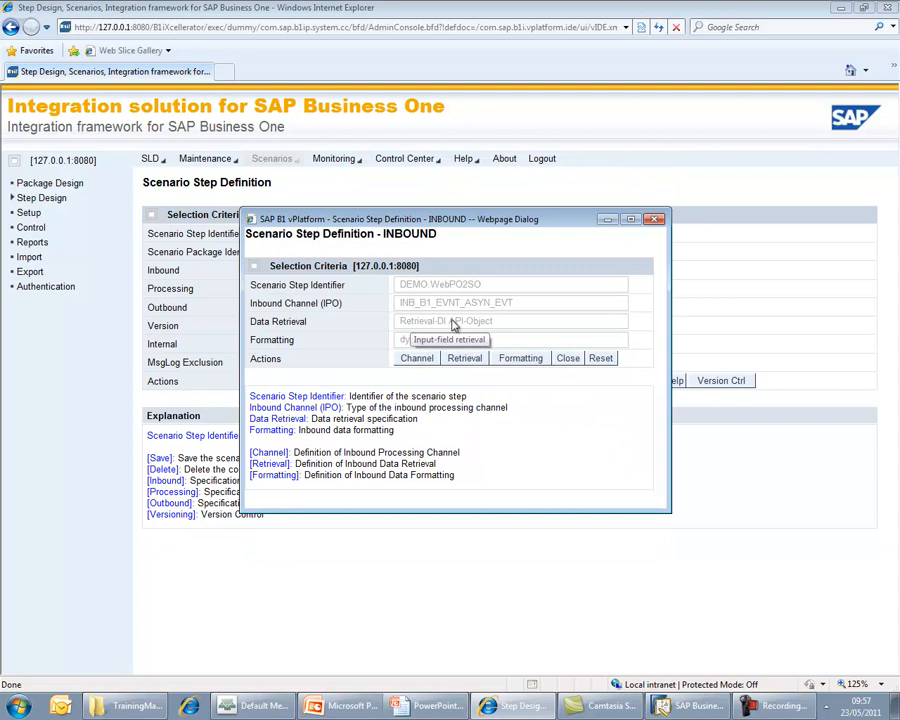
- Close the INBOUND dialog, save step DEMO.WebPO2SO, and highlight the resulting Inbound value
{"action": "left_click", "coordinate": [570, 362]}
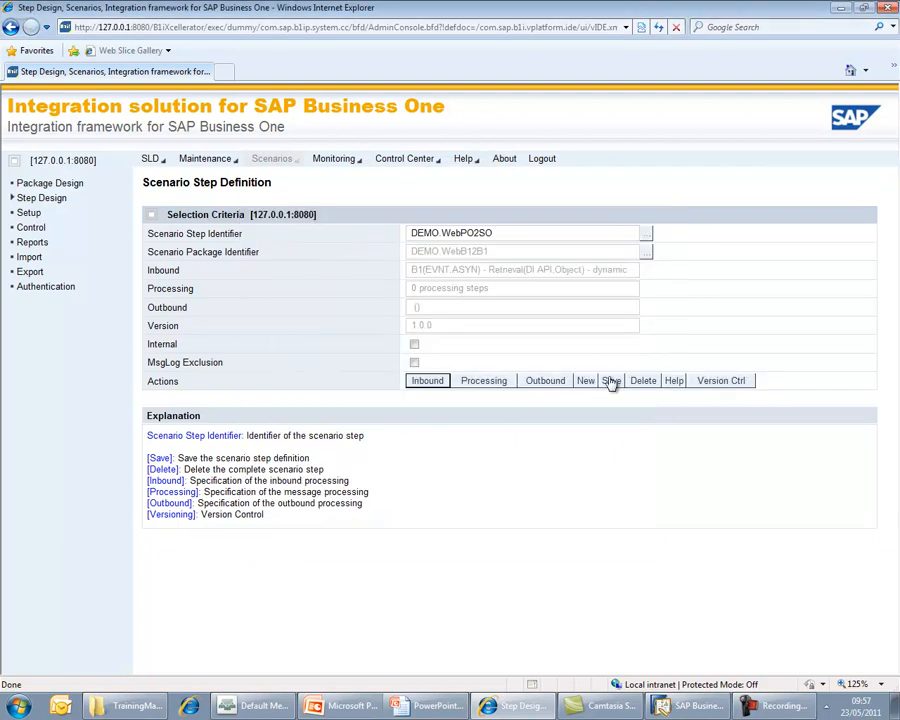
{"action": "left_click", "coordinate": [612, 381]}
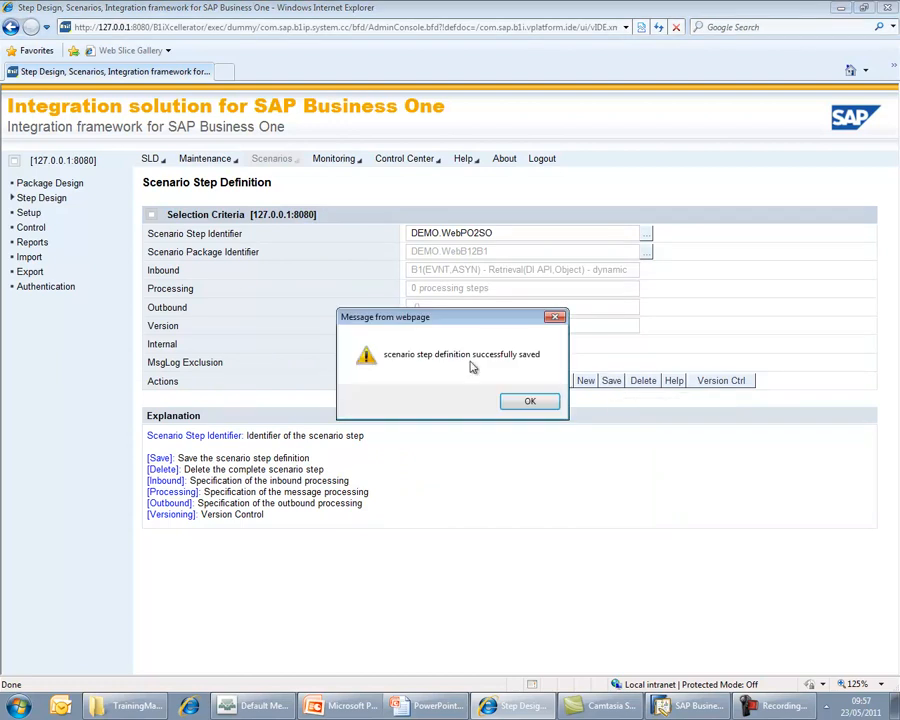
{"action": "left_click", "coordinate": [529, 401]}
{"action": "left_click_drag", "start_coordinate": [414, 270], "coordinate": [622, 273]}
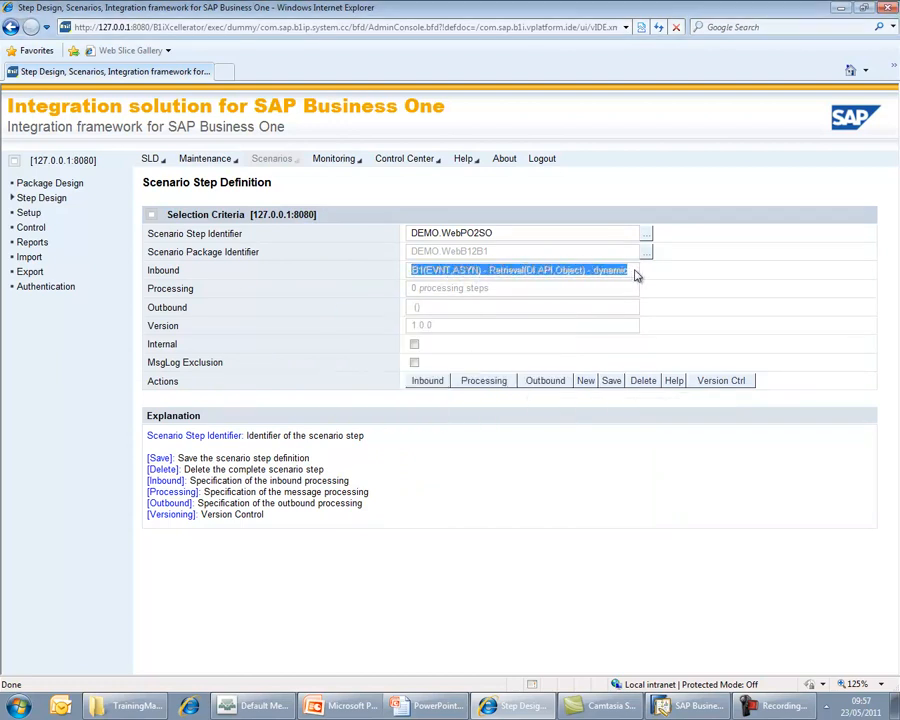
{"action": "left_click", "coordinate": [686, 287]}
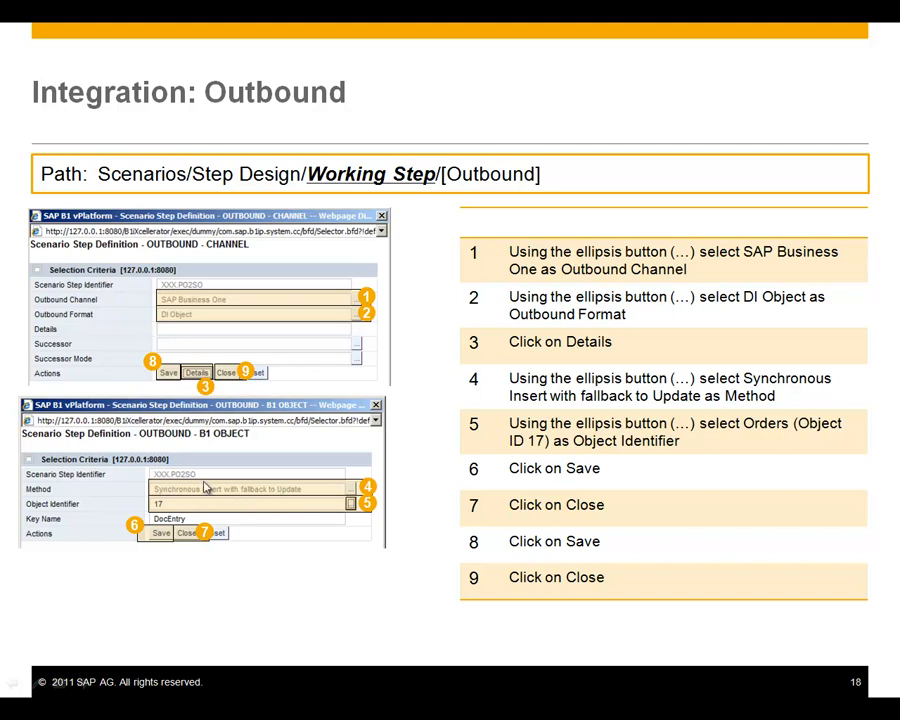
- Leave the 'Integration: Outbound' slide and return to the B1i step definition page
{"action": "key", "text": "alt+Tab"}
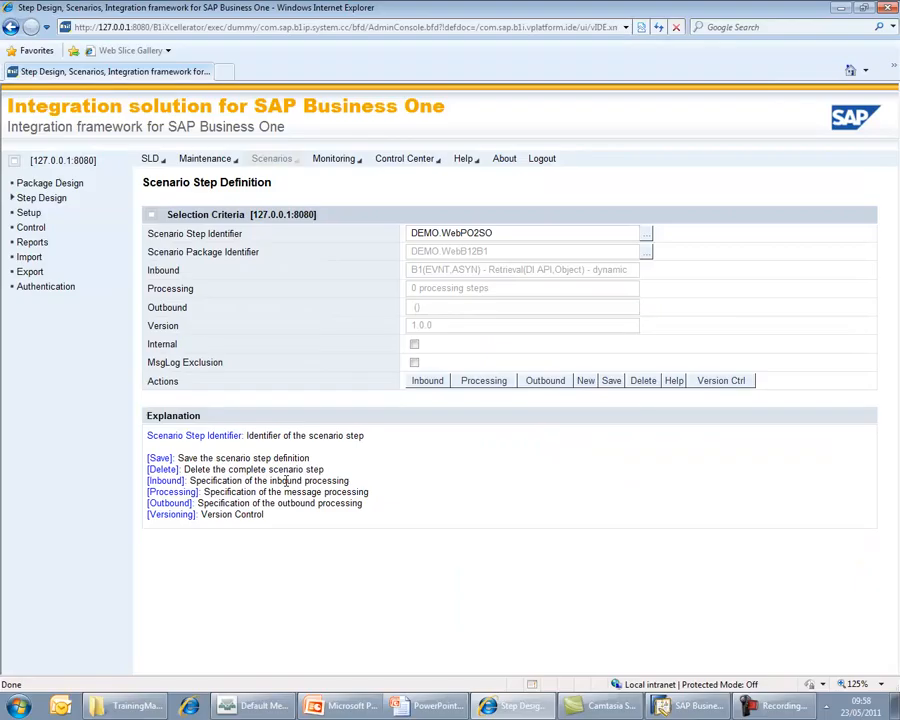
- Set the step's outbound channel to SAP Business One
{"action": "left_click", "coordinate": [549, 384]}
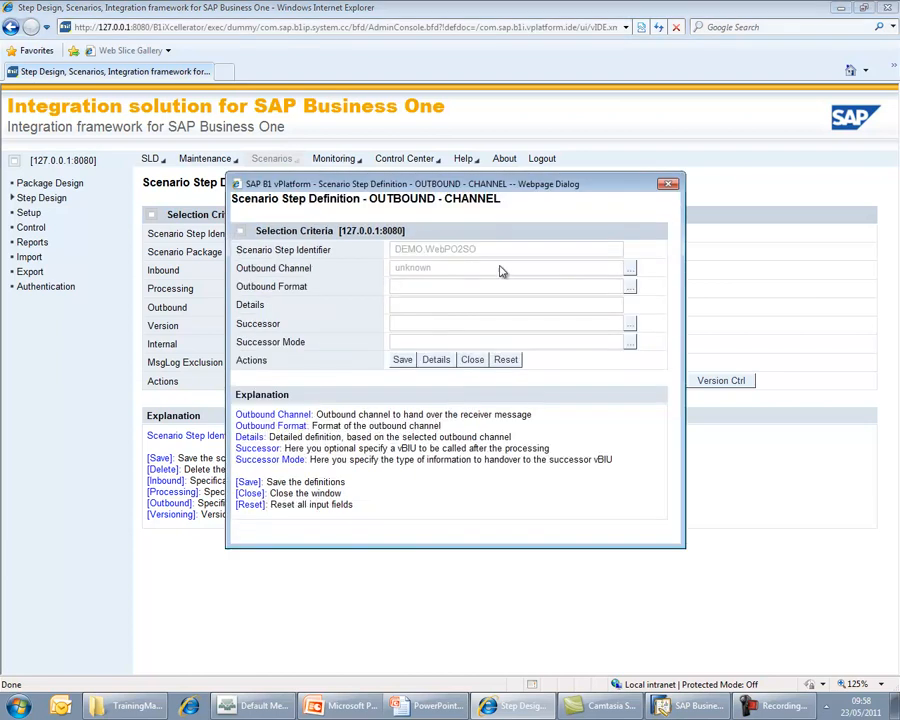
{"action": "left_click", "coordinate": [630, 268]}
{"action": "left_click", "coordinate": [518, 388]}
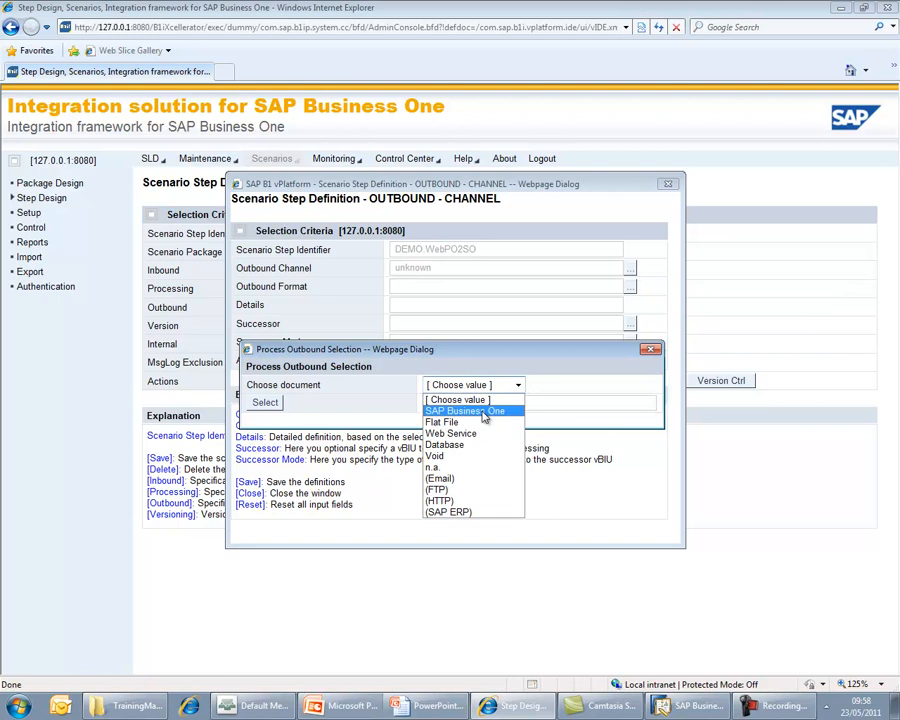
{"action": "left_click", "coordinate": [505, 410]}
{"action": "left_click", "coordinate": [279, 405]}
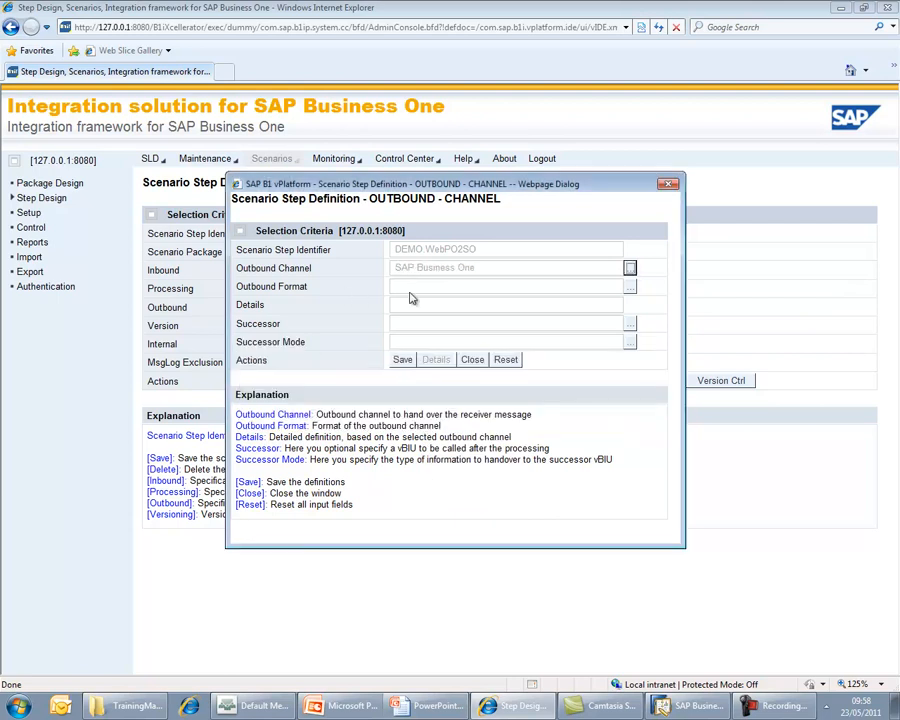
- Choose DI Object as the outbound format and open its B1 object details
{"action": "left_click", "coordinate": [629, 287]}
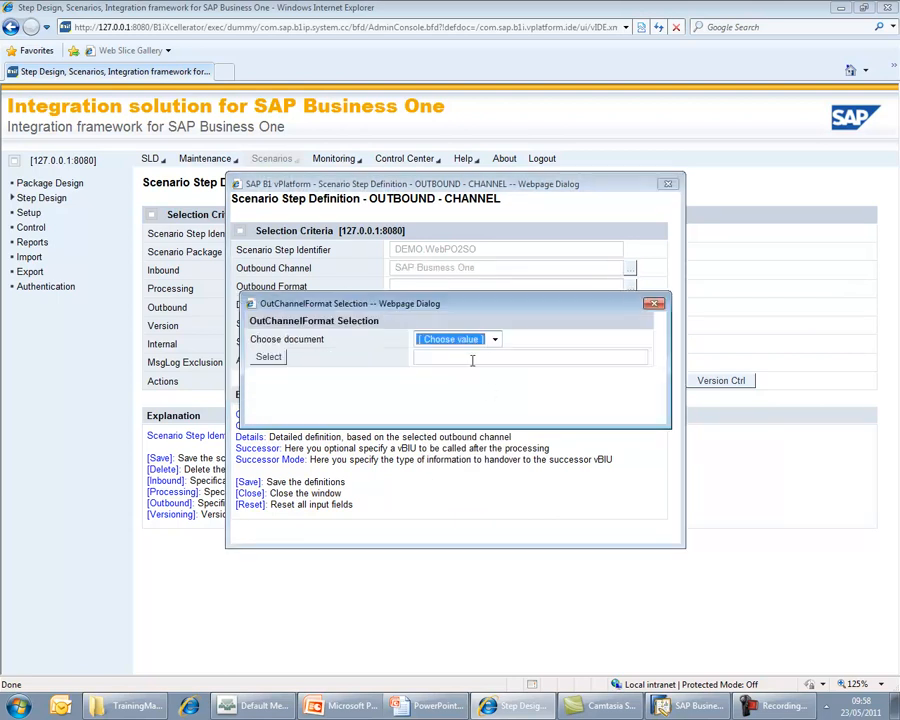
{"action": "left_click", "coordinate": [495, 340]}
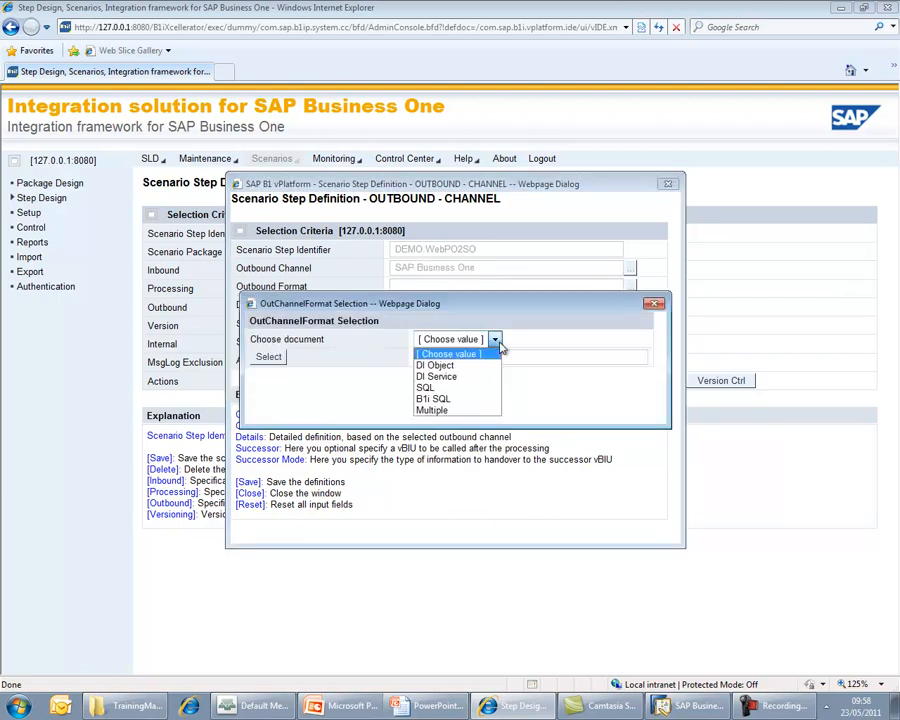
{"action": "left_click", "coordinate": [444, 368]}
{"action": "left_click", "coordinate": [270, 358]}
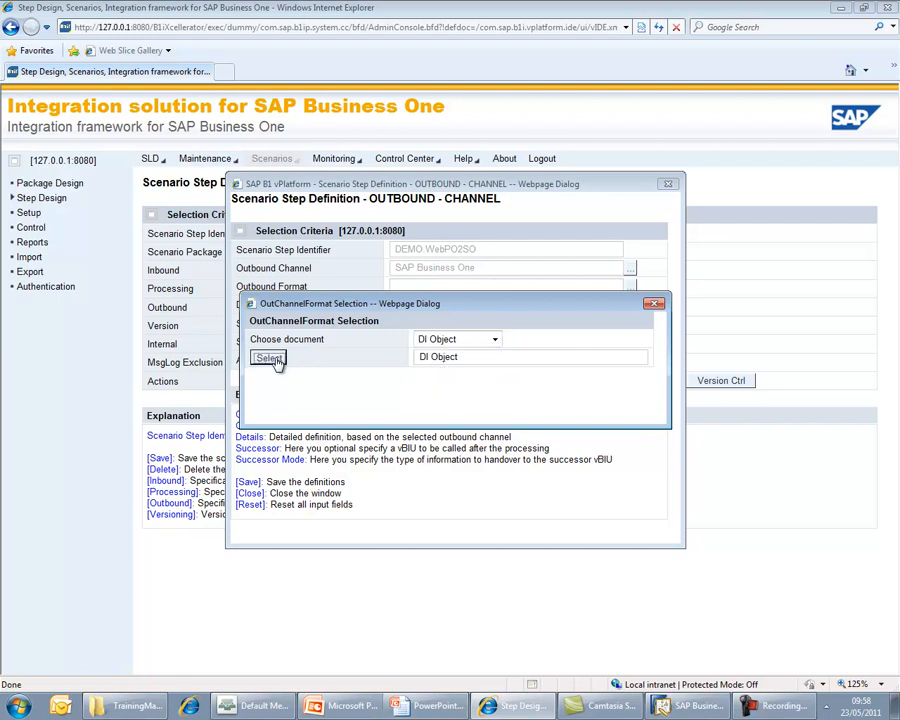
{"action": "left_click", "coordinate": [436, 359]}
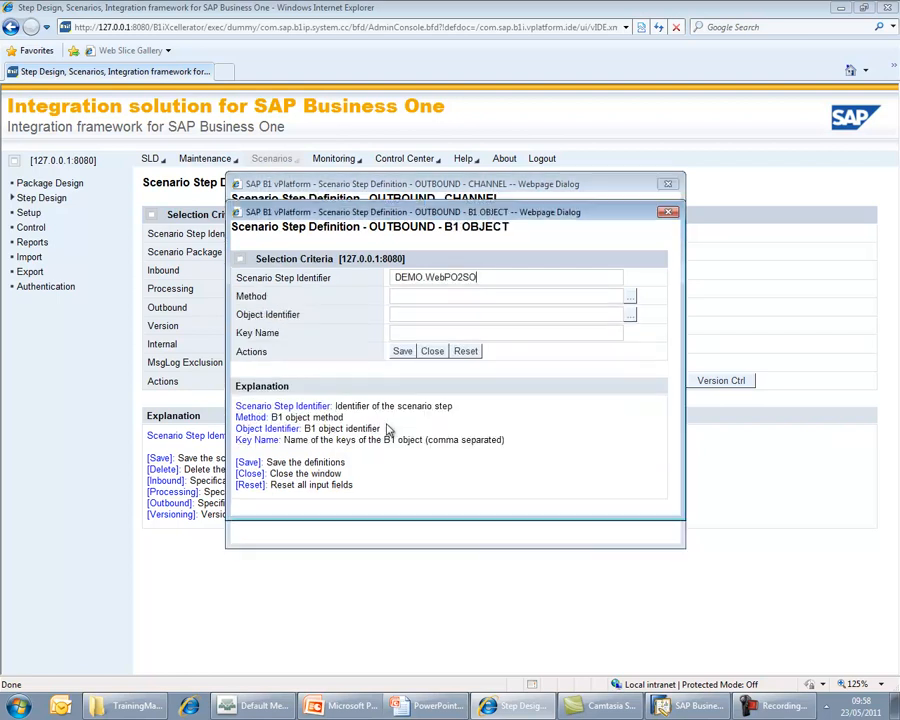
- Set the outbound B1 object method to Synchronous Insert with fallback to Update
{"action": "left_click", "coordinate": [629, 297]}
{"action": "left_click", "coordinate": [553, 389]}
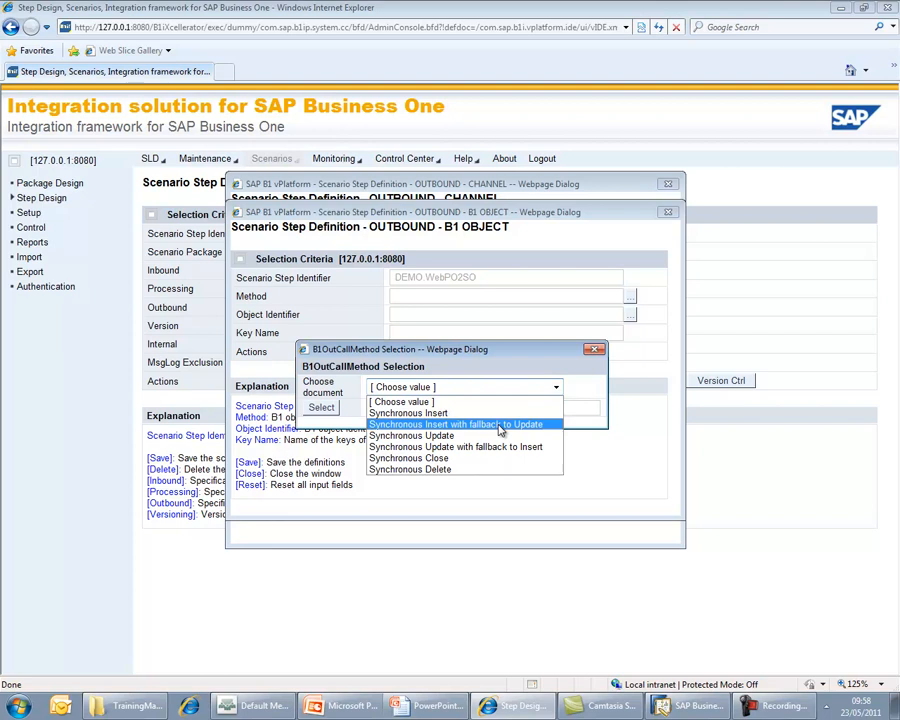
{"action": "left_click", "coordinate": [445, 425]}
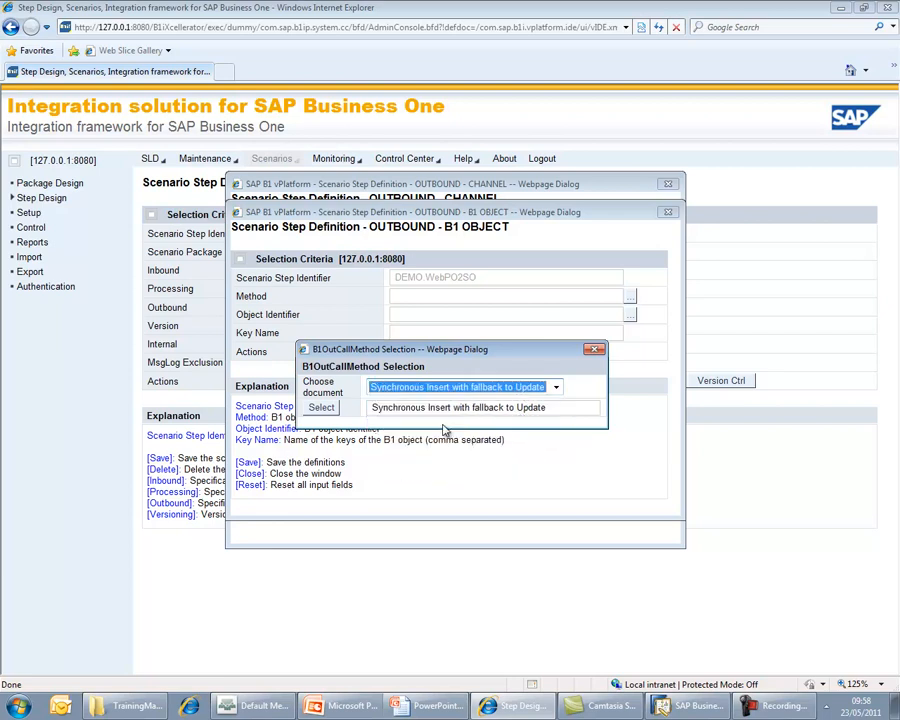
{"action": "left_click", "coordinate": [321, 408]}
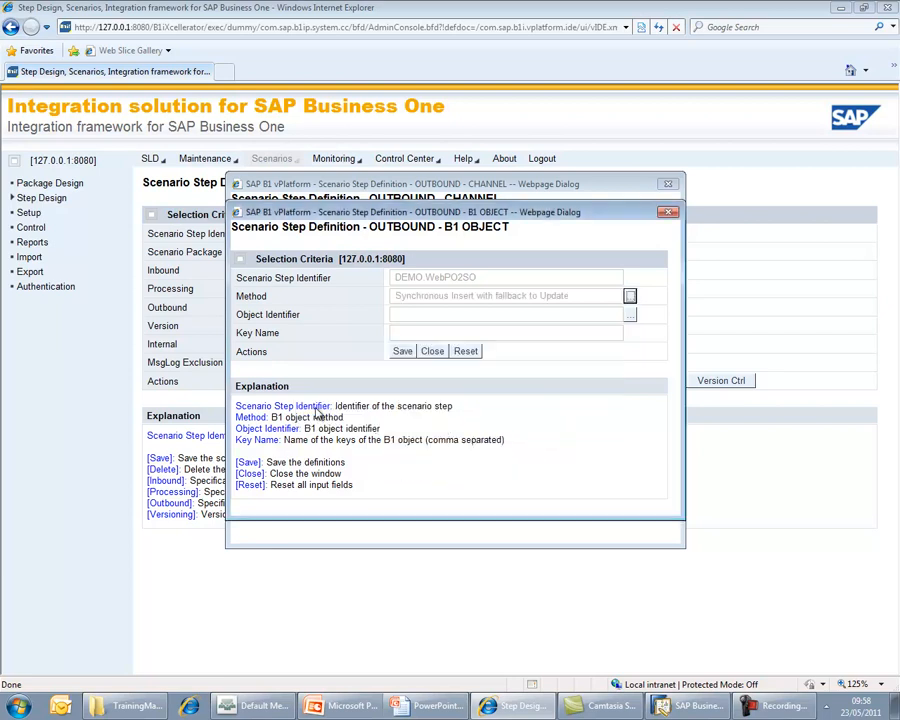
- Choose 17 - Orders (DocEntry) as the object identifier and save the B1 object settings
{"action": "left_click", "coordinate": [629, 314]}
{"action": "left_click", "coordinate": [463, 390]}
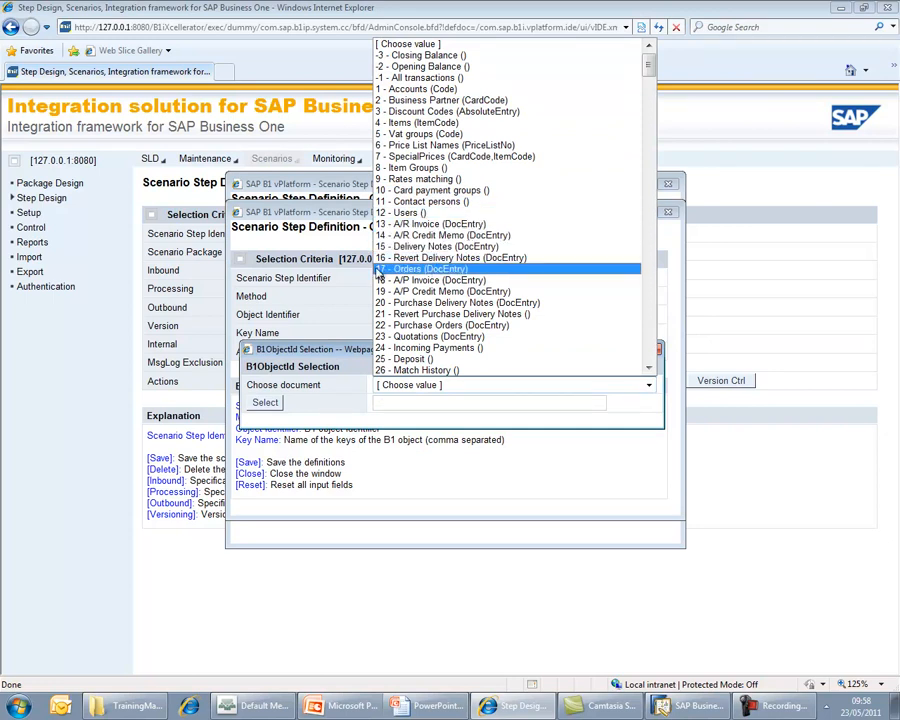
{"action": "left_click", "coordinate": [408, 270]}
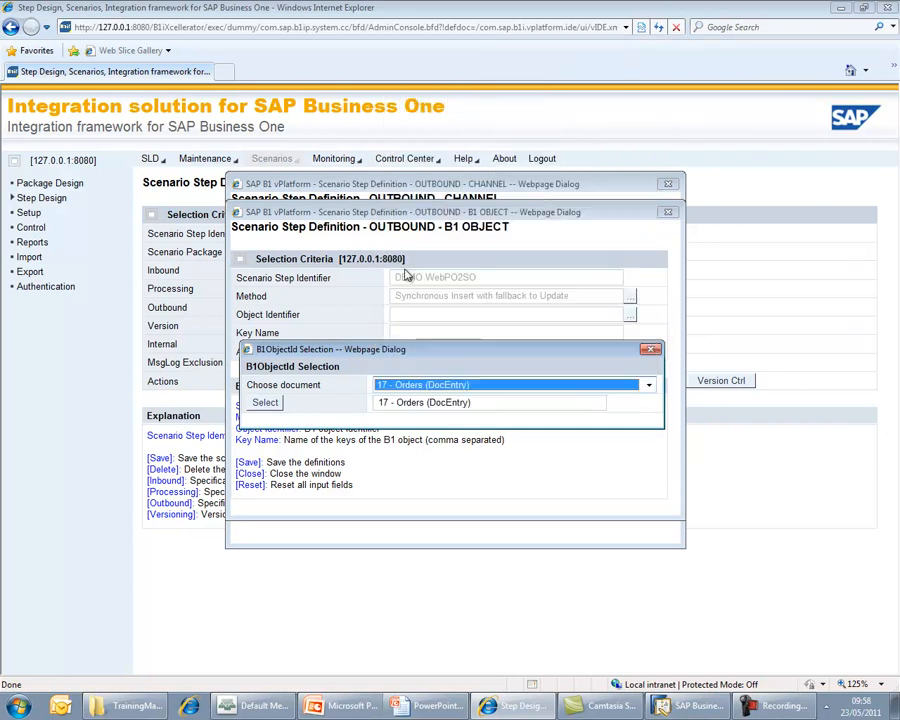
{"action": "left_click", "coordinate": [268, 402]}
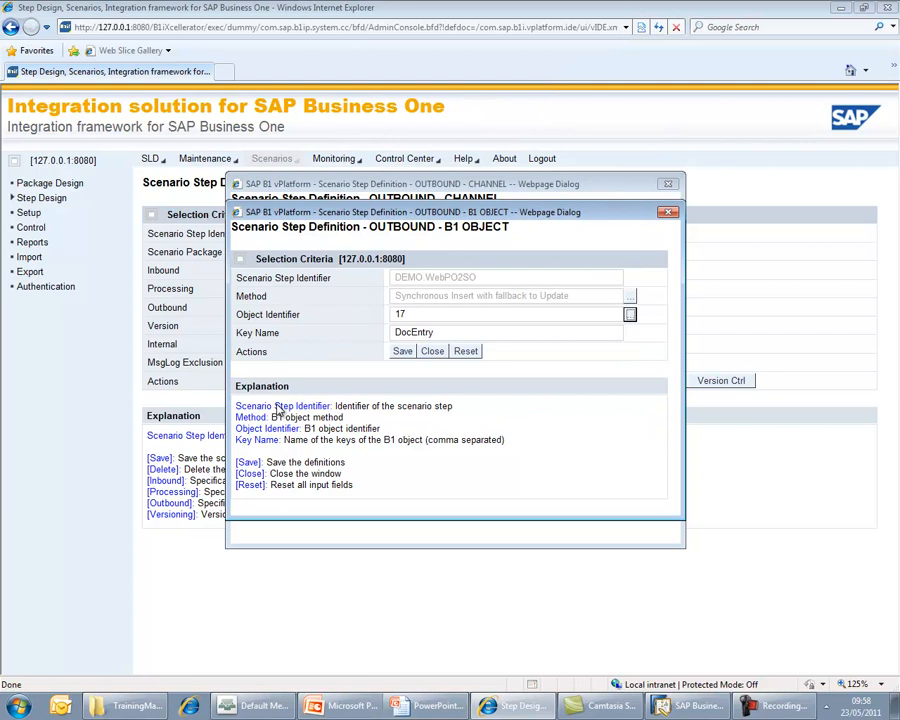
{"action": "left_click", "coordinate": [402, 351]}
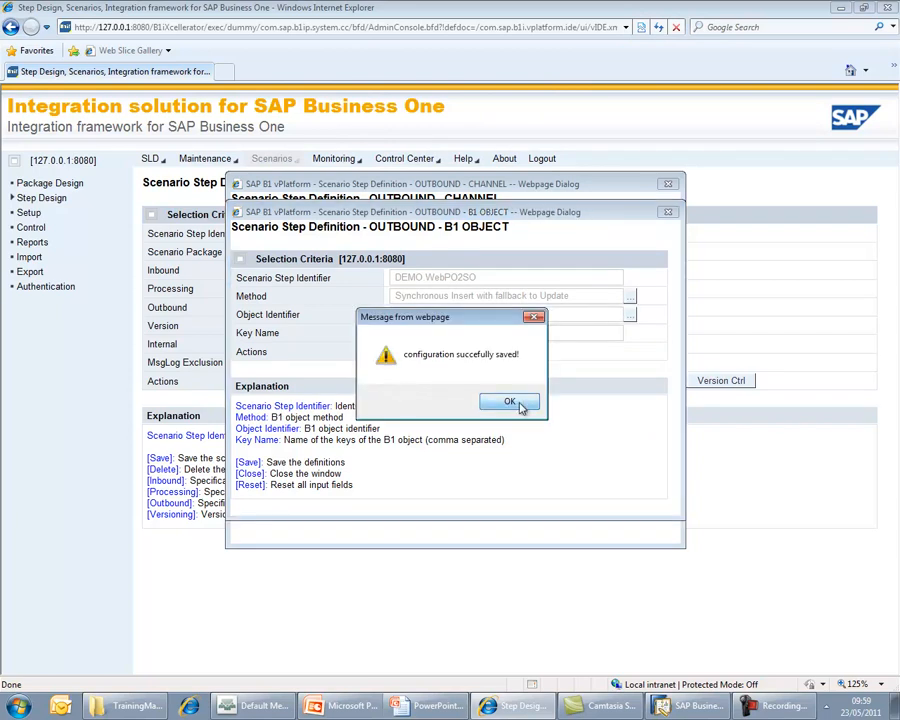
{"action": "left_click", "coordinate": [510, 401]}
{"action": "left_click", "coordinate": [432, 350]}
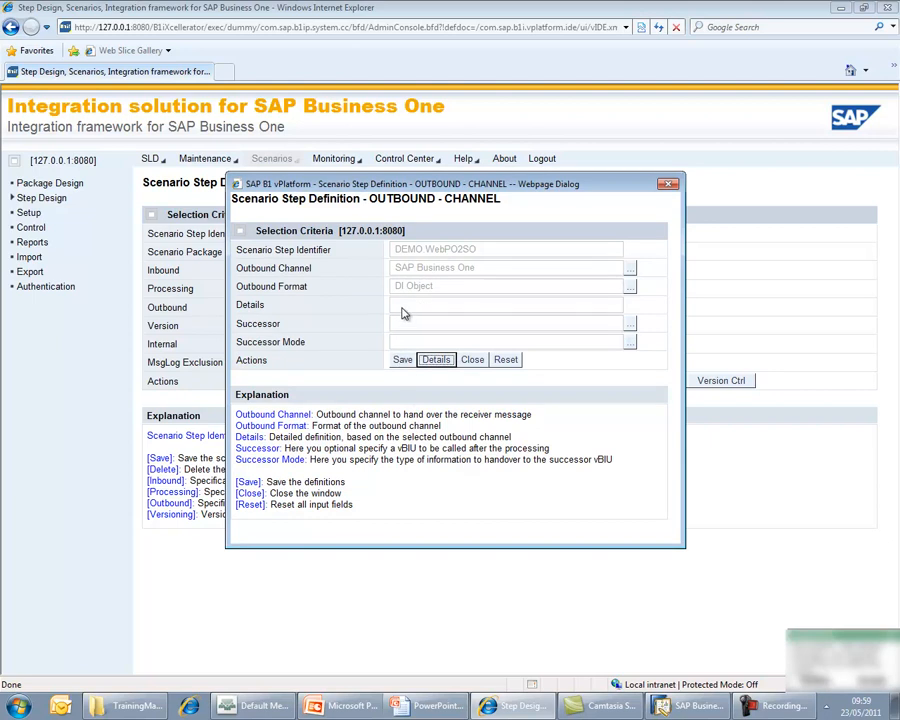
- Save the outbound channel, confirming it now reads DI Object-Insert/Update-17-DocEntry
{"action": "left_click", "coordinate": [401, 362]}
{"action": "left_click", "coordinate": [508, 400]}
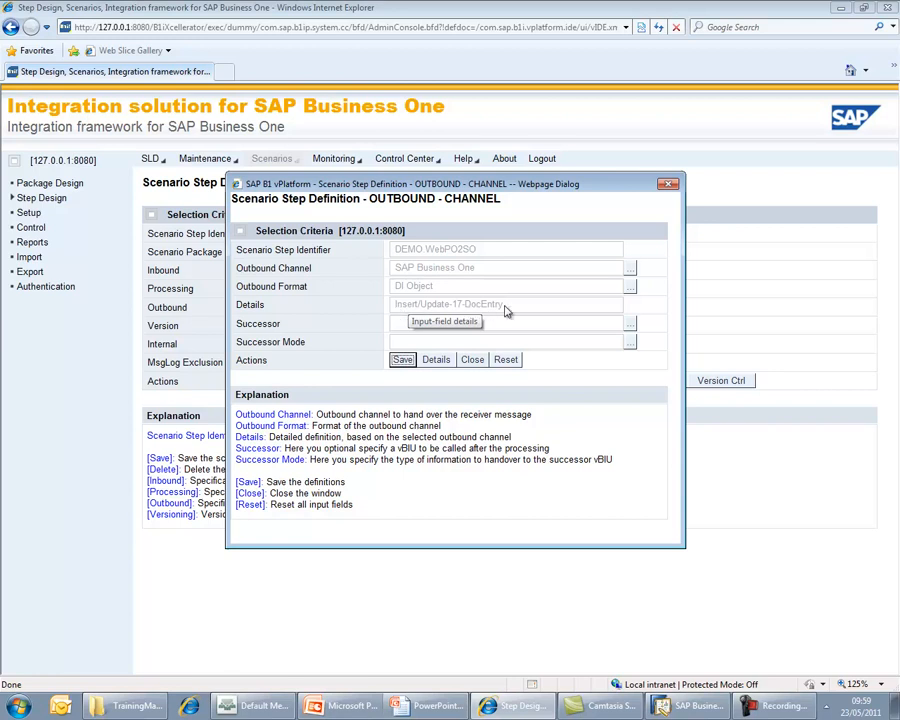
{"action": "left_click", "coordinate": [476, 364]}
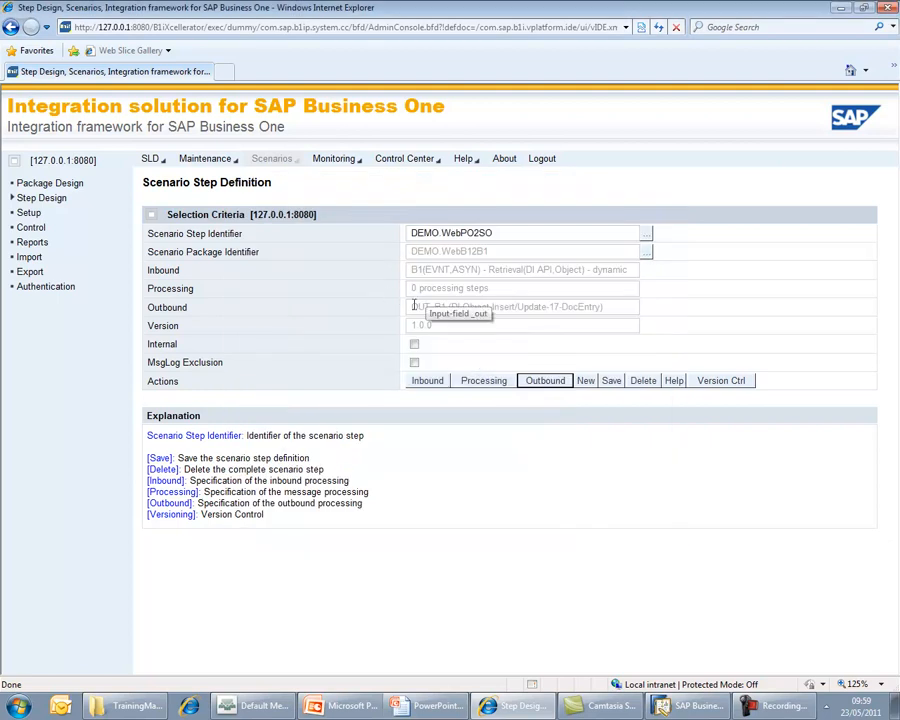
{"action": "left_click_drag", "start_coordinate": [412, 307], "coordinate": [610, 310]}
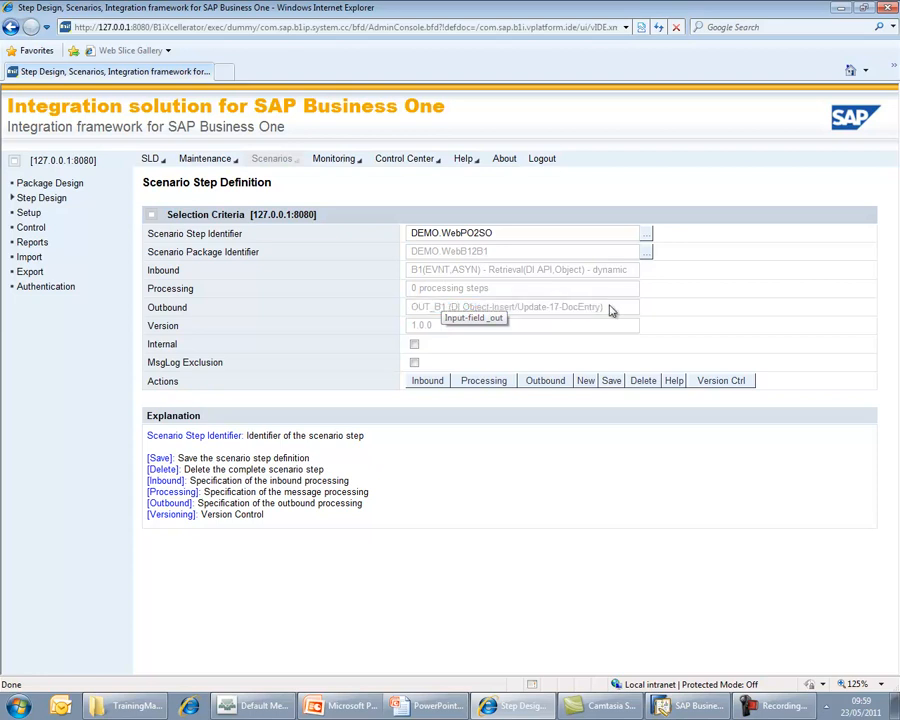
- Save the DEMO.WebPO2SO scenario step and check its Processing shows 0 steps
{"action": "left_click", "coordinate": [614, 386]}
{"action": "left_click", "coordinate": [529, 399]}
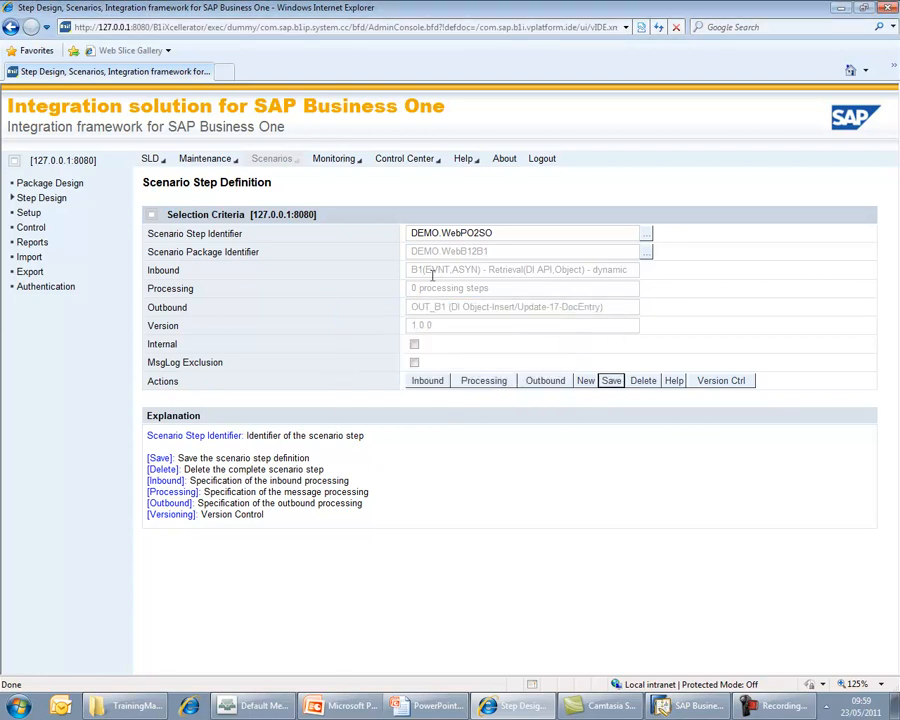
{"action": "left_click_drag", "start_coordinate": [412, 291], "coordinate": [490, 300]}
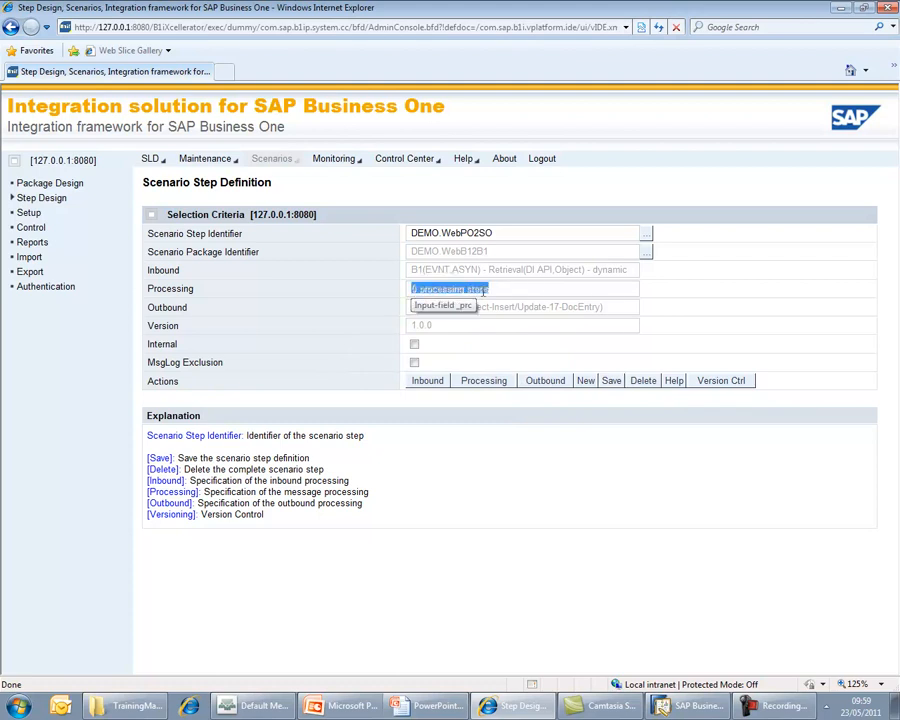
{"action": "left_click", "coordinate": [368, 708]}
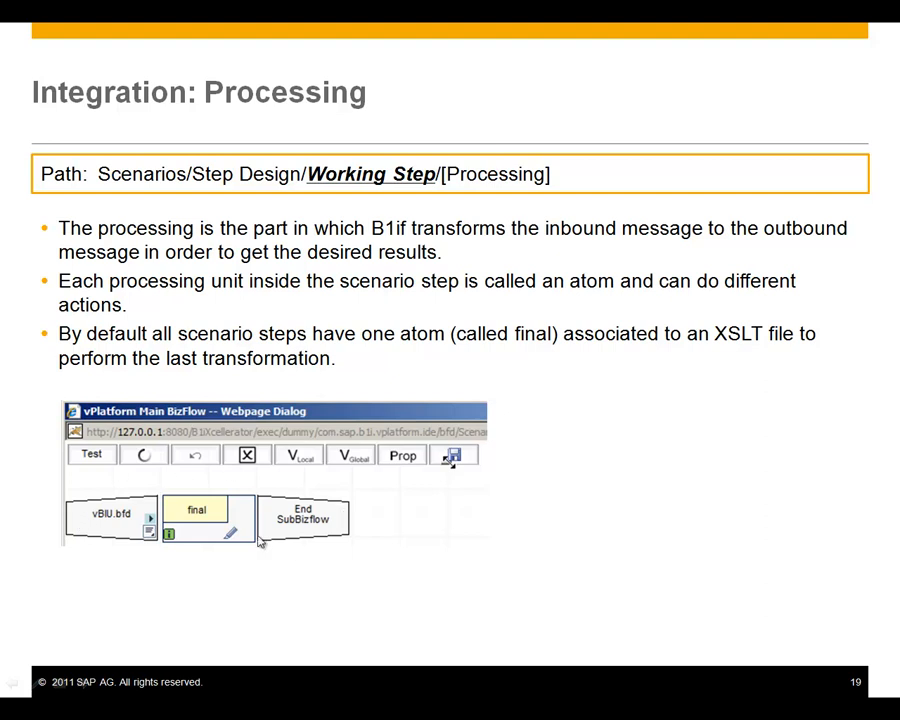
- Advance the slideshow to slide 20, the Integration: Processing atom flow diagram
{"action": "left_click", "coordinate": [187, 504]}
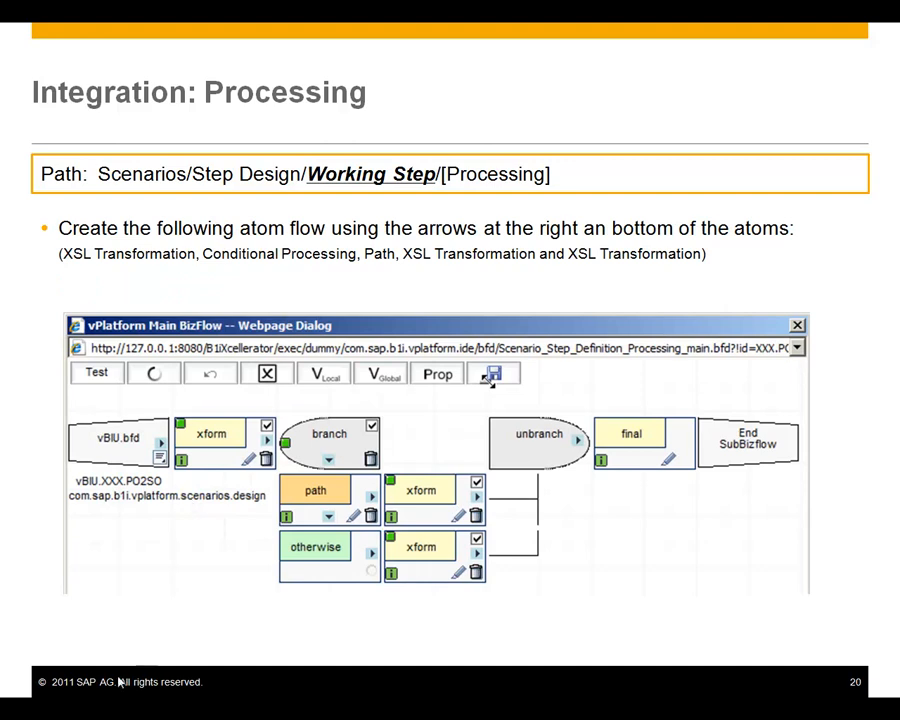
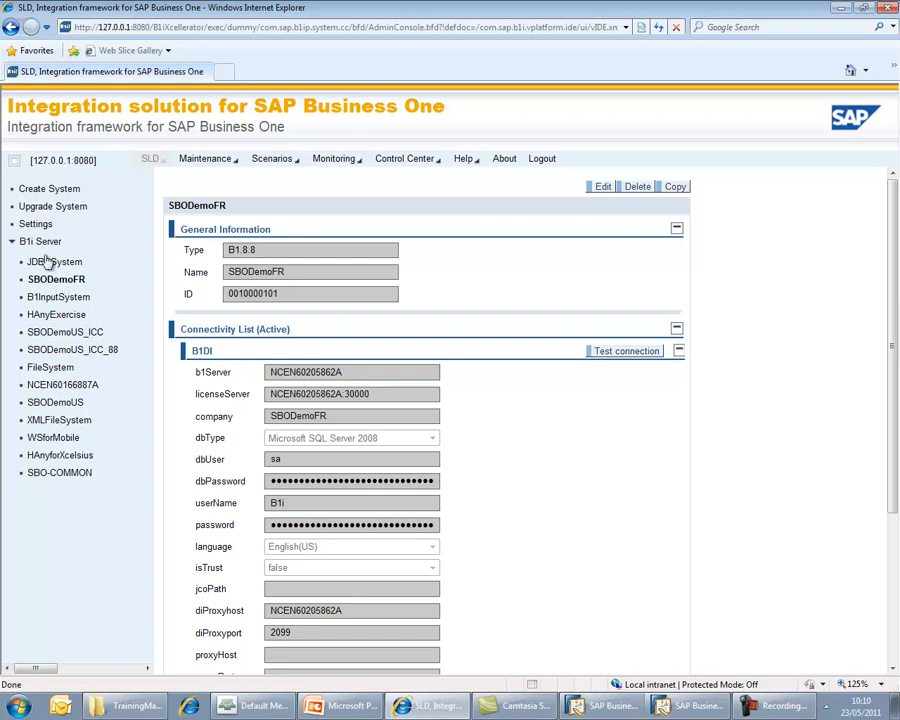
- From SBODemoUS, open the Setup data management table vTbl.SysPropertiesTable.xml for DEMO.WebB12B1
{"action": "left_click", "coordinate": [57, 403]}
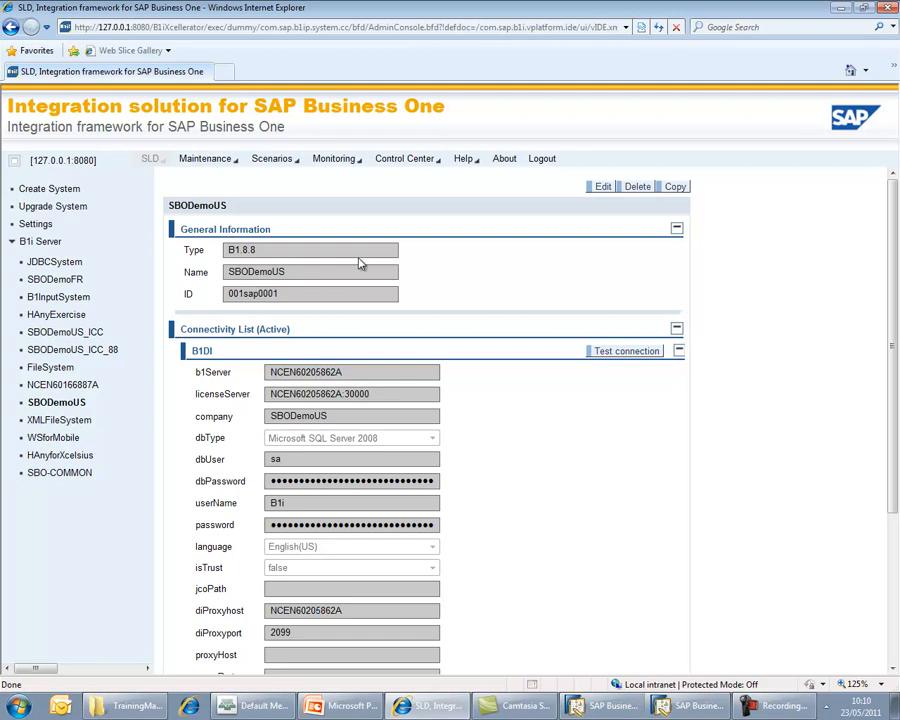
{"action": "left_click", "coordinate": [284, 162]}
{"action": "left_click", "coordinate": [31, 215]}
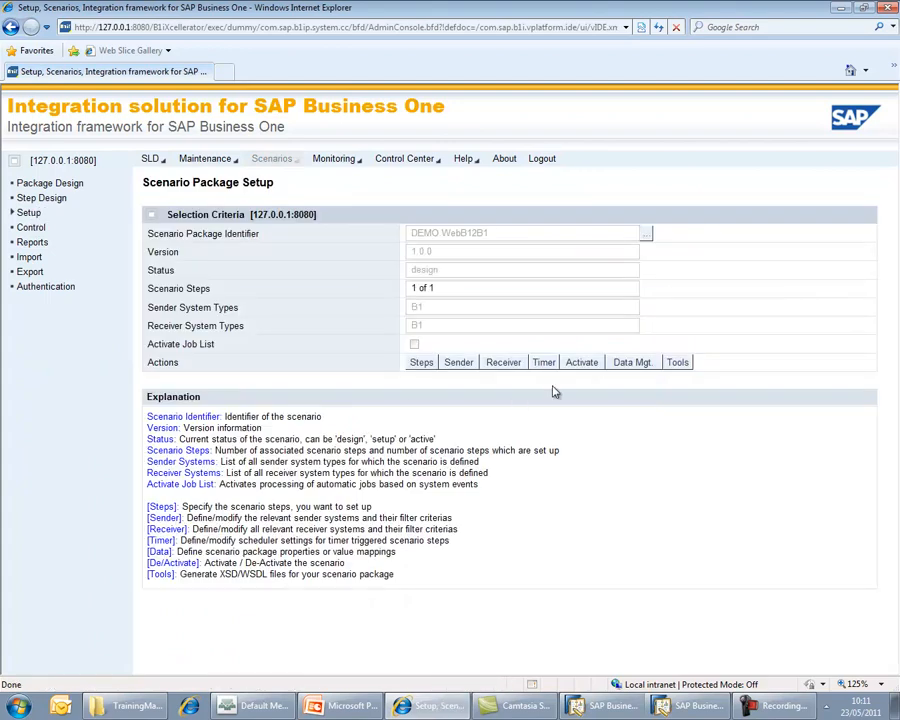
{"action": "left_click", "coordinate": [633, 366]}
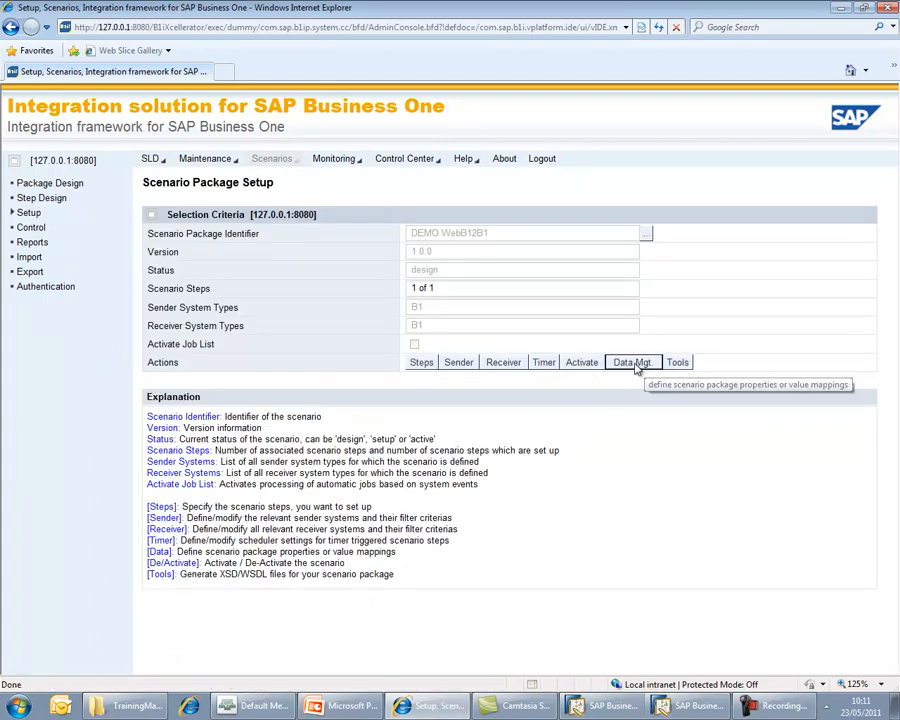
{"action": "left_click", "coordinate": [572, 340]}
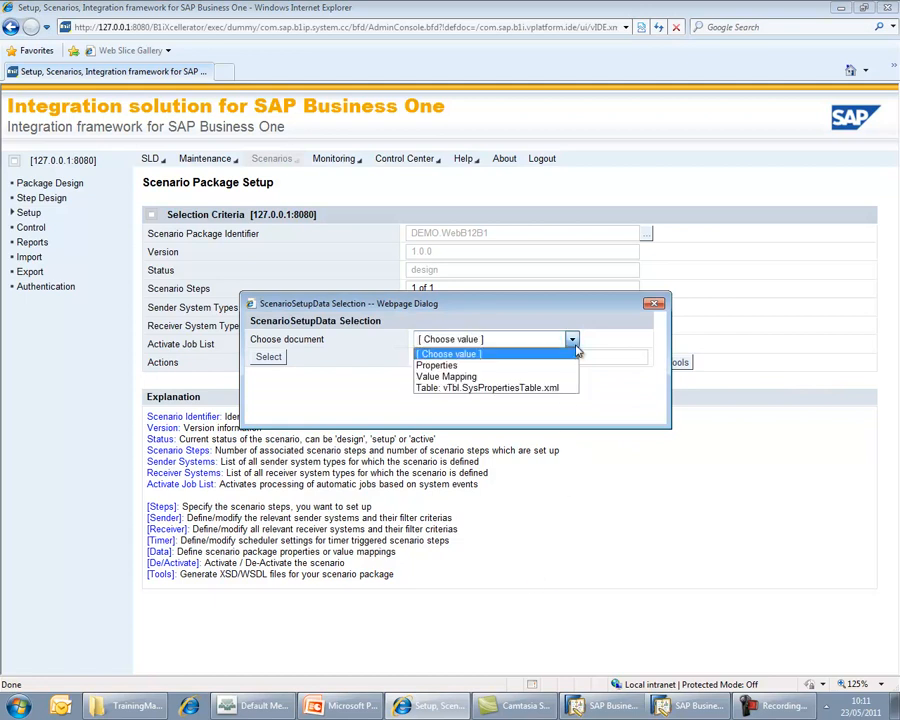
{"action": "left_click", "coordinate": [502, 389]}
{"action": "left_click", "coordinate": [268, 358]}
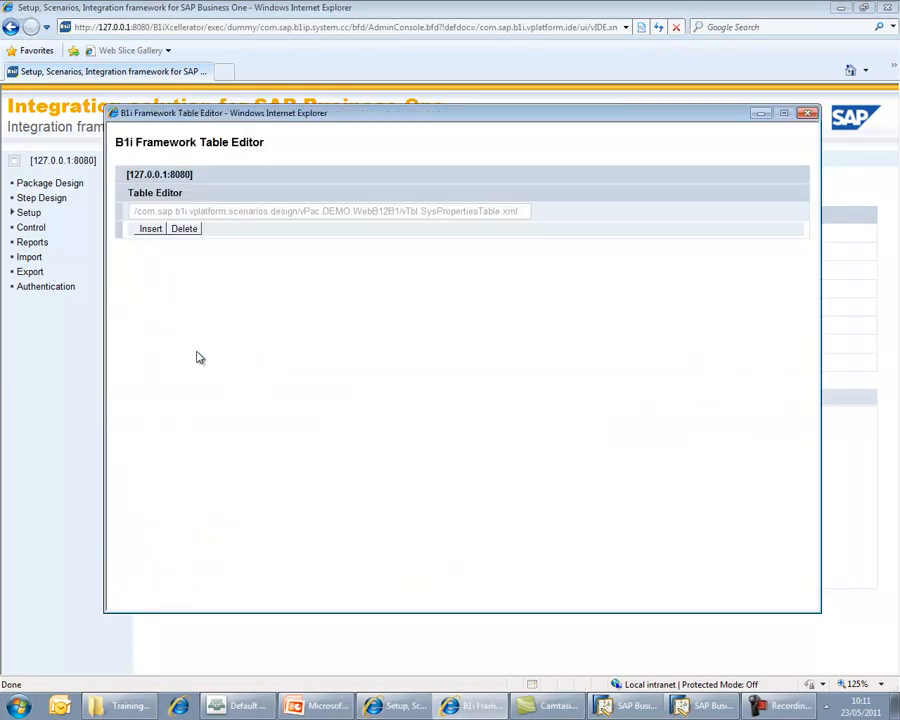
{"action": "left_click", "coordinate": [150, 230]}
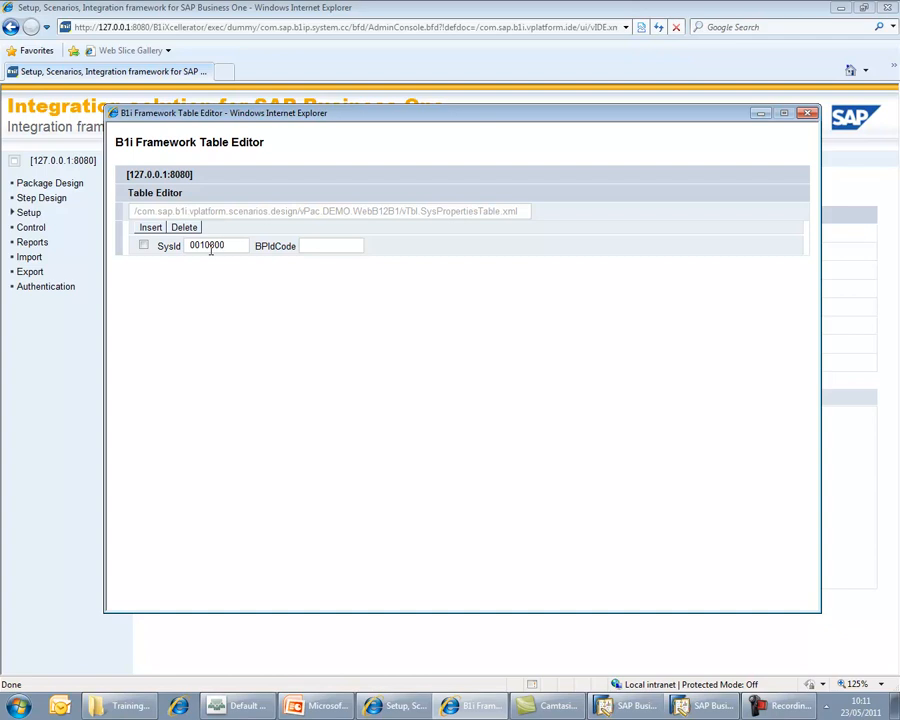
{"action": "left_click", "coordinate": [332, 247]}
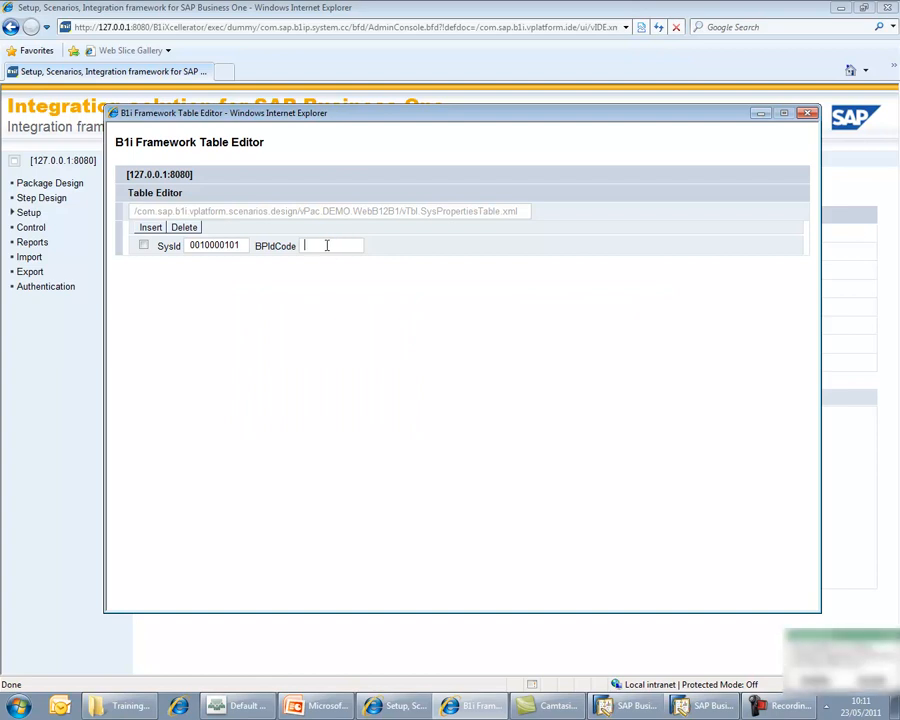
{"action": "type", "text": "Sub1B1i"}
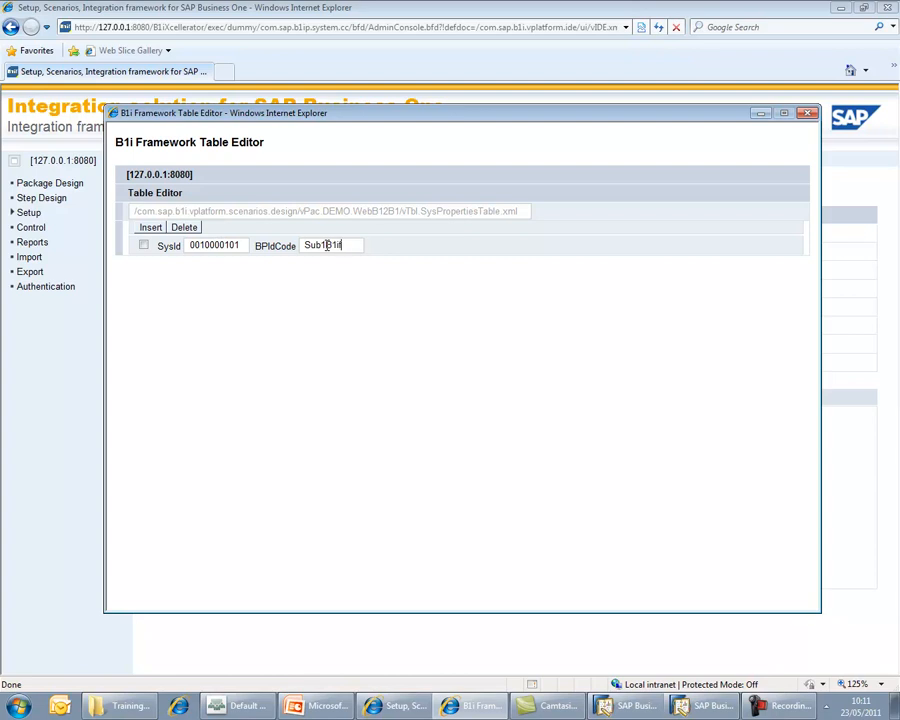
{"action": "key", "text": "ctrl+a"}
- Add a second row with SysId 001sap0001 and BPIdCode HQB1if, then close the Table Editor
{"action": "left_click", "coordinate": [150, 228]}
{"action": "double_click", "coordinate": [196, 265]}
{"action": "key", "text": "Tab"}
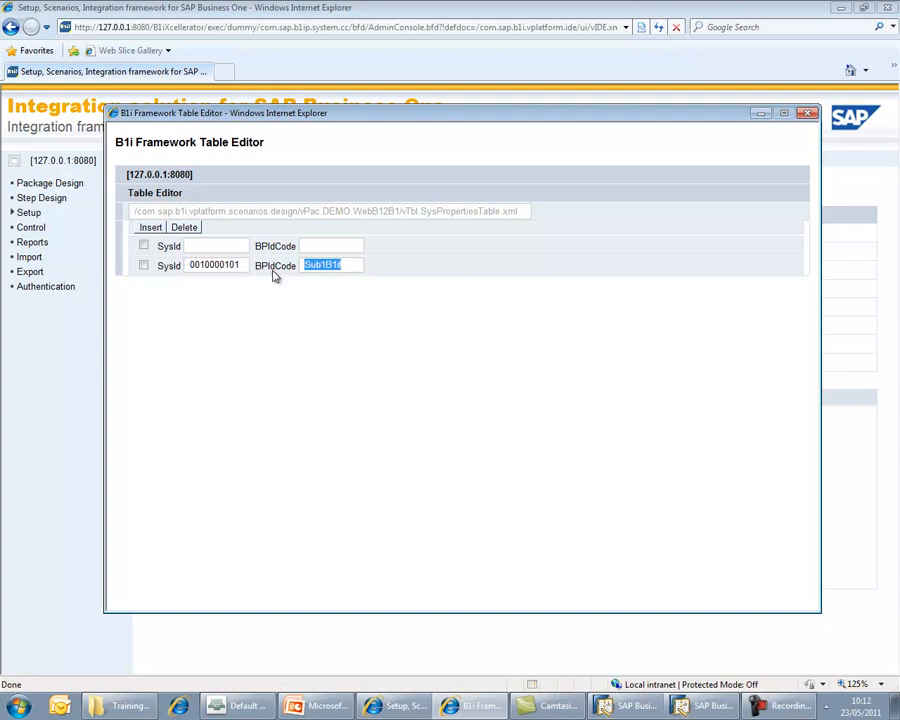
{"action": "left_click", "coordinate": [355, 266]}
{"action": "left_click", "coordinate": [207, 246]}
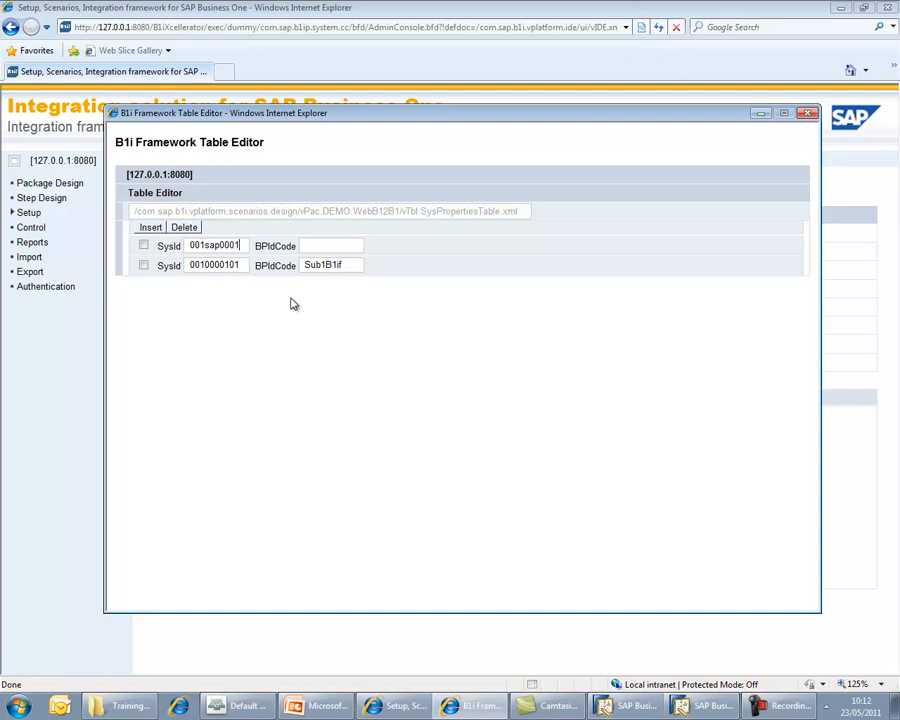
{"action": "left_click", "coordinate": [316, 248]}
{"action": "key", "text": "ctrl+a"}
{"action": "left_click", "coordinate": [229, 284]}
{"action": "left_click", "coordinate": [345, 265]}
{"action": "left_click", "coordinate": [810, 117]}
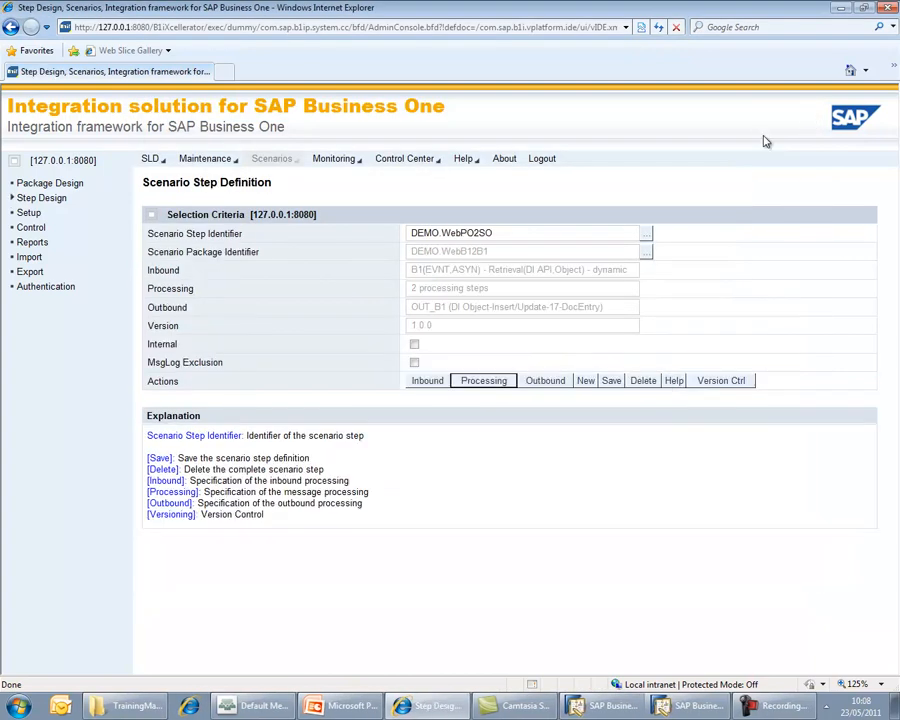
- Save the DEMO.WebPO2SO step definition and select package DEMO.WebB12B1 in Scenario Setup
{"action": "left_click", "coordinate": [611, 381]}
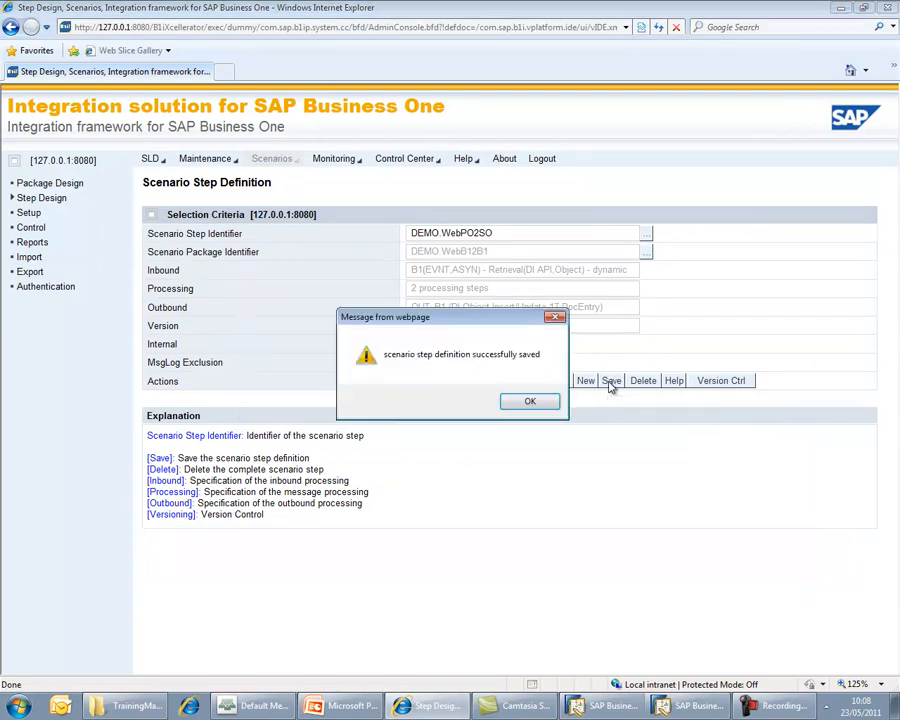
{"action": "left_click", "coordinate": [548, 404]}
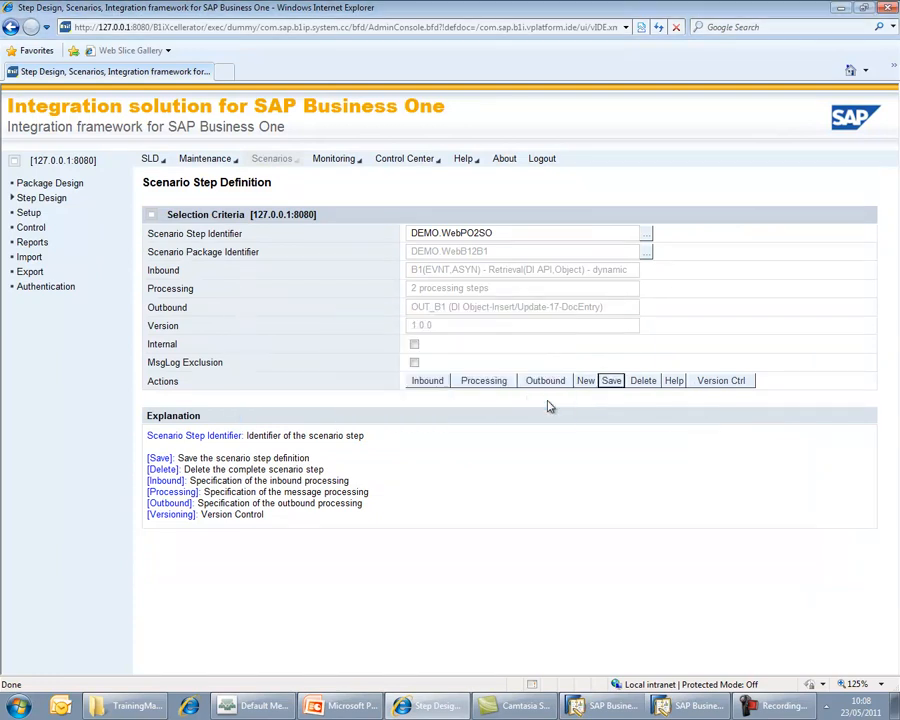
{"action": "left_click", "coordinate": [29, 214]}
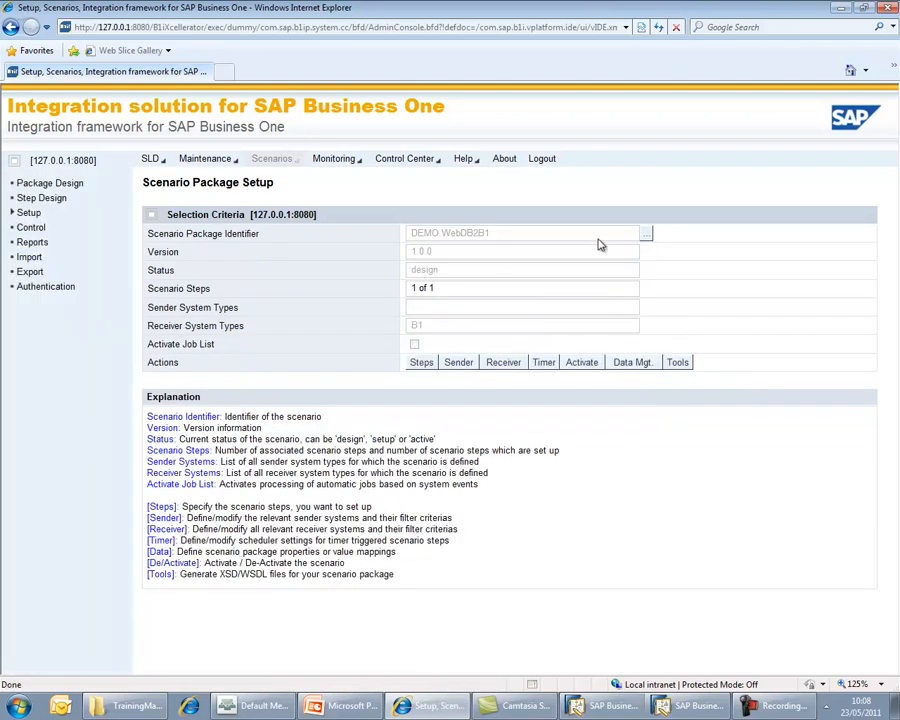
{"action": "left_click", "coordinate": [648, 234]}
{"action": "left_click", "coordinate": [530, 339]}
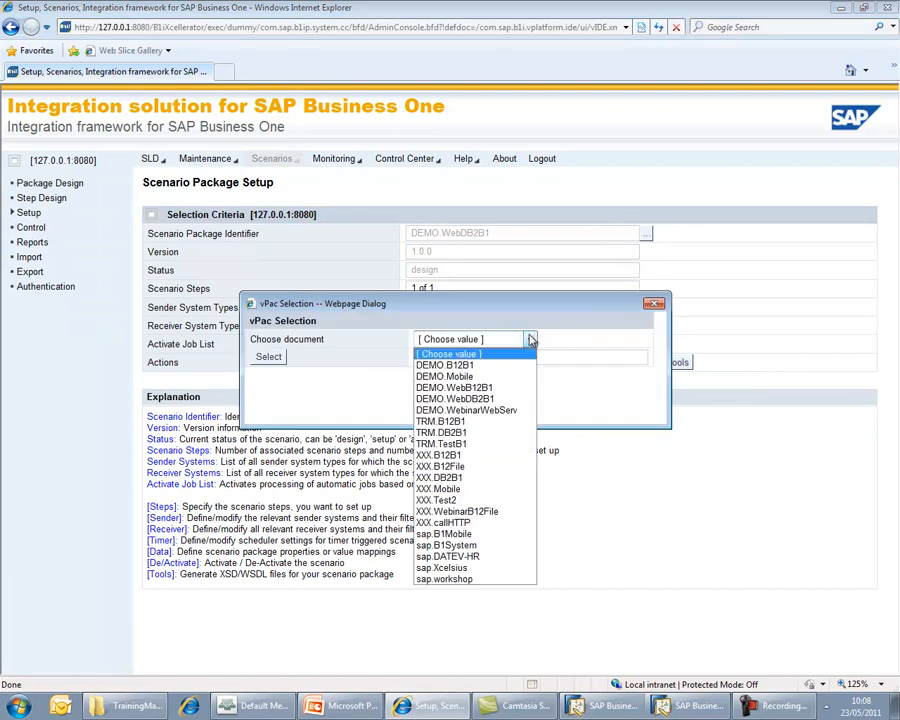
{"action": "left_click", "coordinate": [488, 388]}
{"action": "left_click", "coordinate": [269, 357]}
- Tick Activate for scenario step DEMO.WebPO2SO and save the package's step settings
{"action": "left_click", "coordinate": [419, 362]}
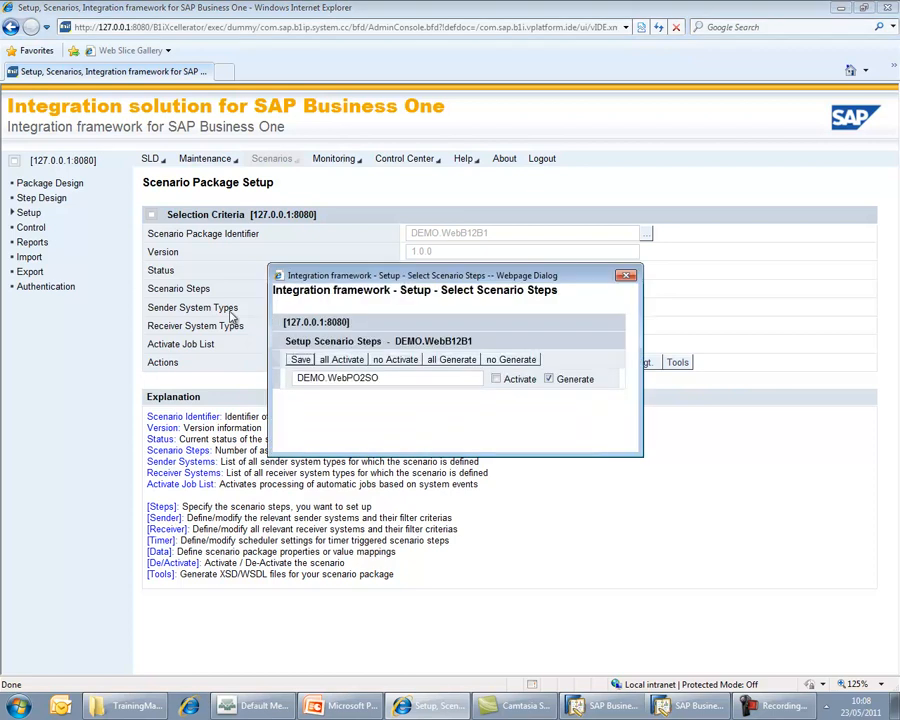
{"action": "left_click", "coordinate": [495, 379]}
{"action": "left_click", "coordinate": [301, 360]}
{"action": "left_click", "coordinate": [626, 276]}
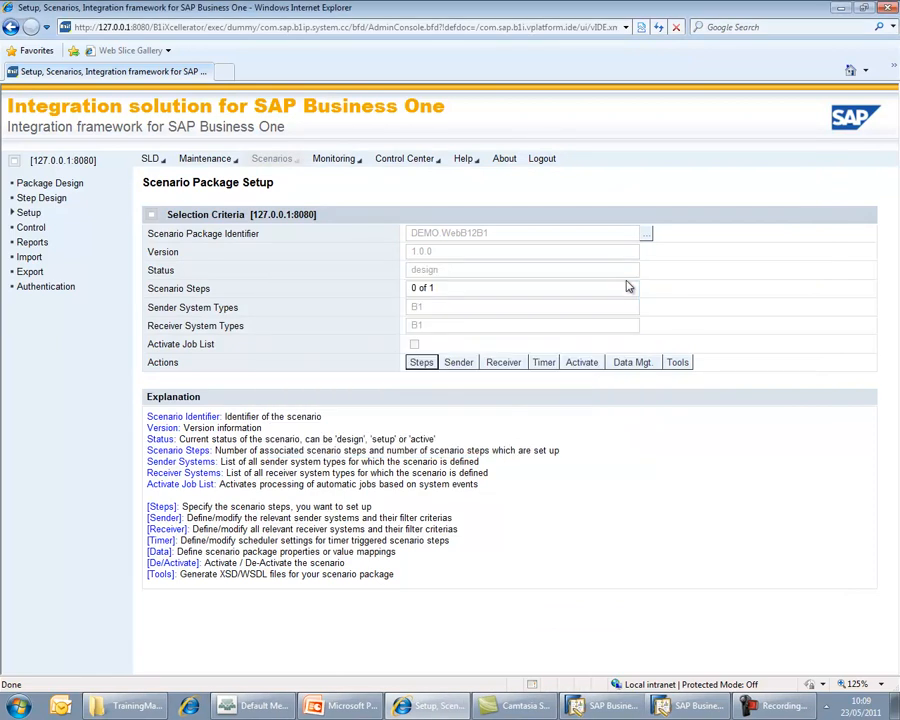
{"action": "left_click_drag", "start_coordinate": [413, 287], "coordinate": [440, 288]}
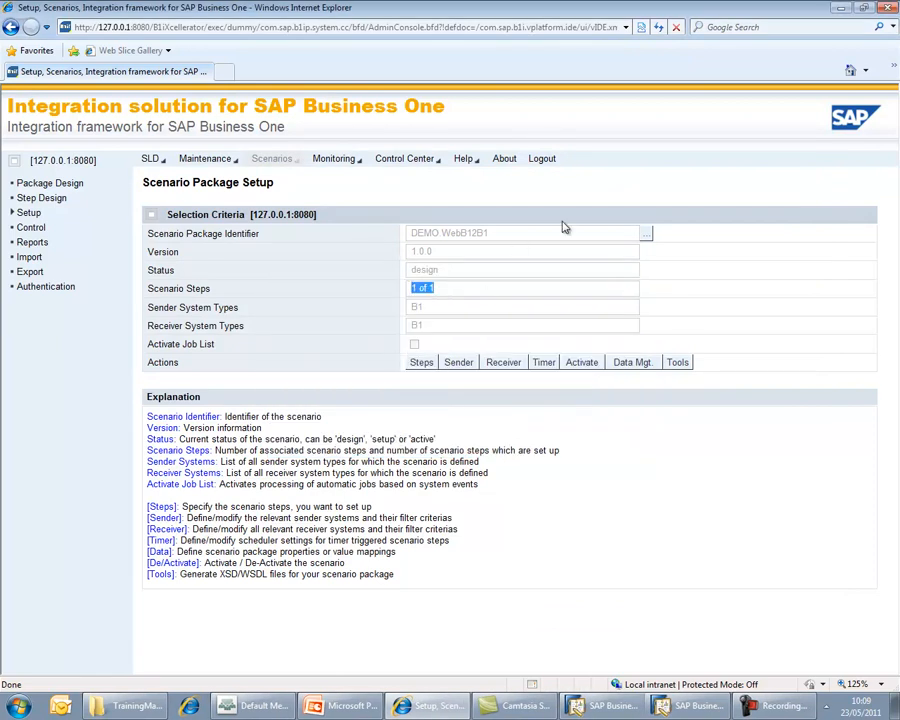
{"action": "left_click", "coordinate": [459, 364]}
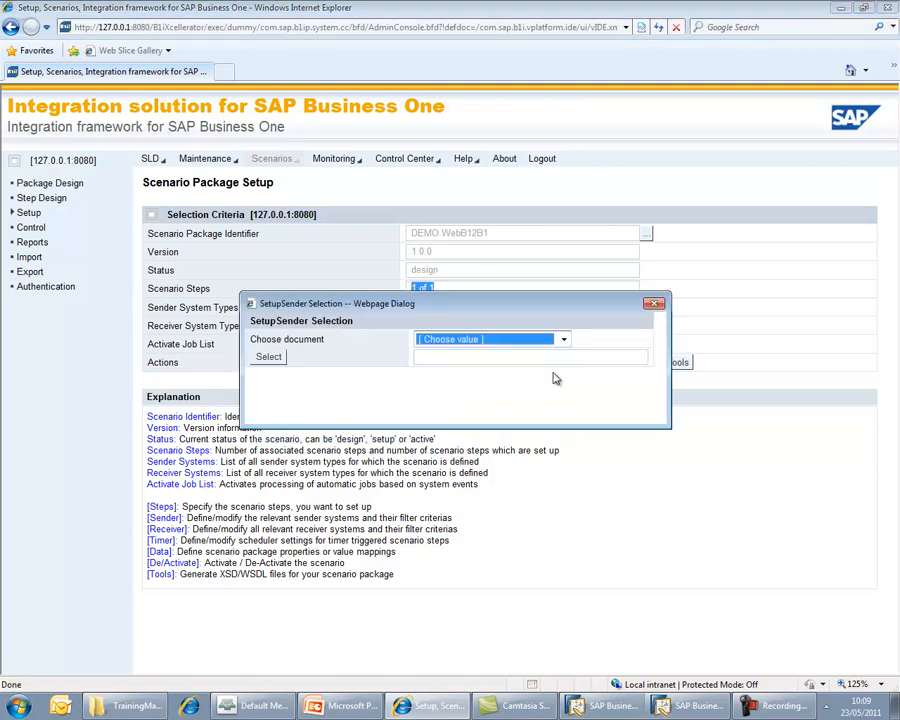
{"action": "left_click", "coordinate": [568, 341]}
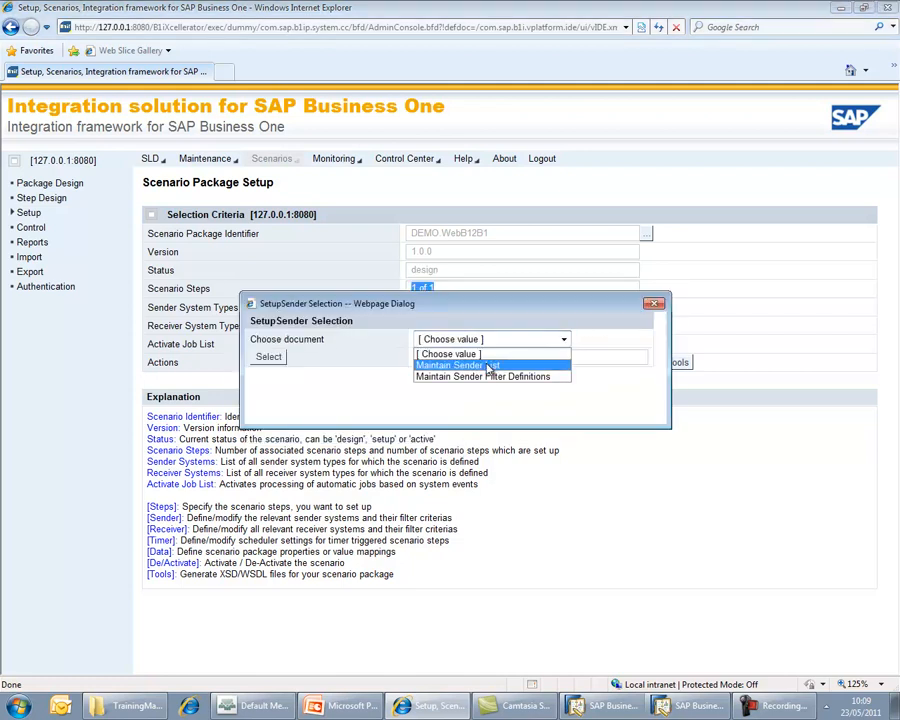
{"action": "left_click", "coordinate": [490, 363]}
{"action": "left_click", "coordinate": [270, 357]}
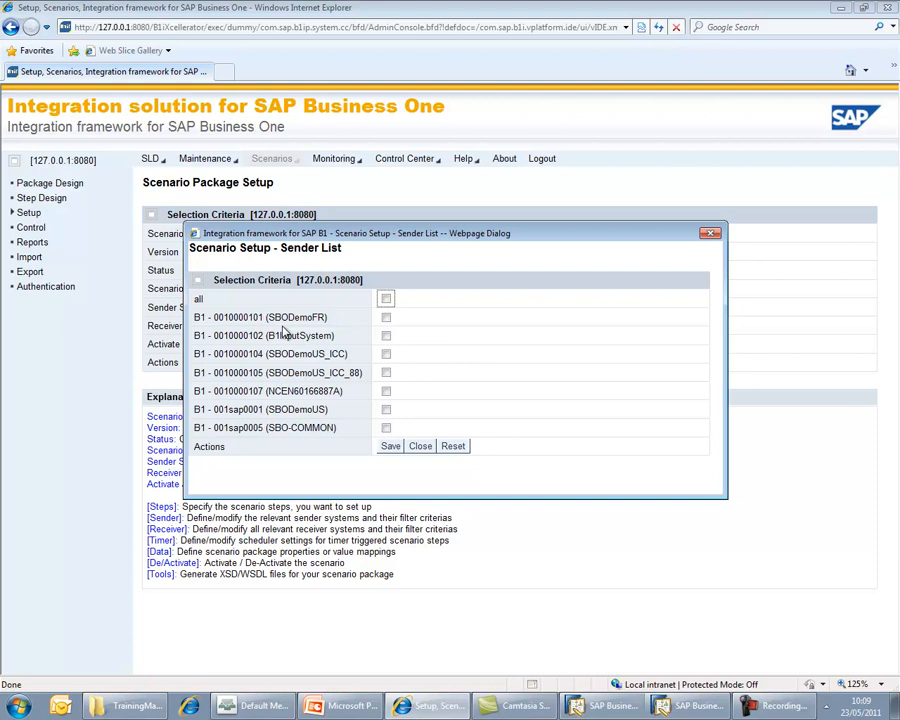
{"action": "left_click", "coordinate": [386, 317]}
{"action": "left_click", "coordinate": [390, 447]}
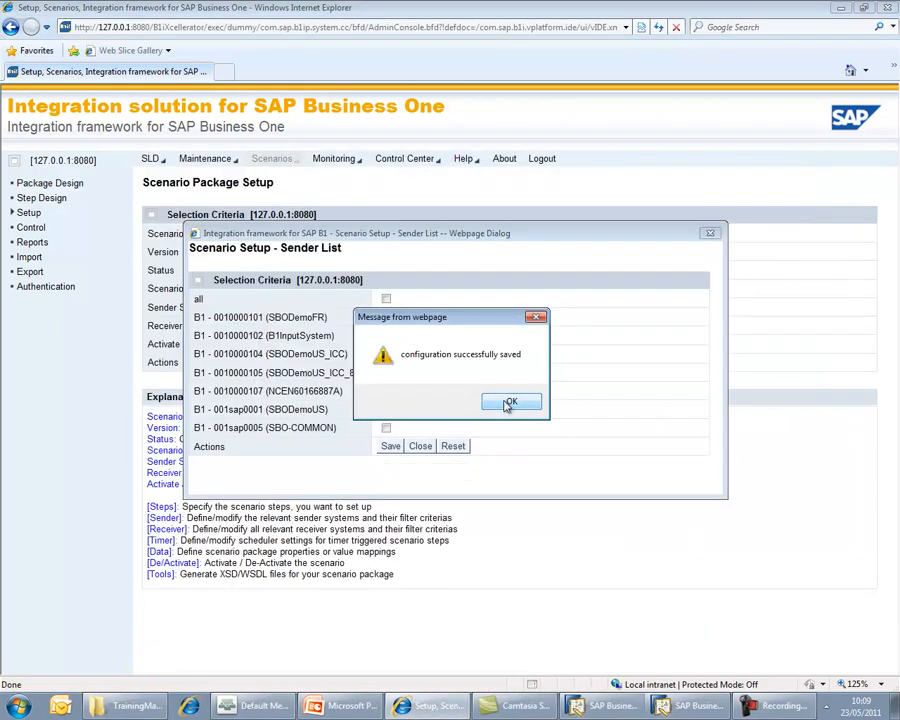
{"action": "left_click", "coordinate": [510, 403]}
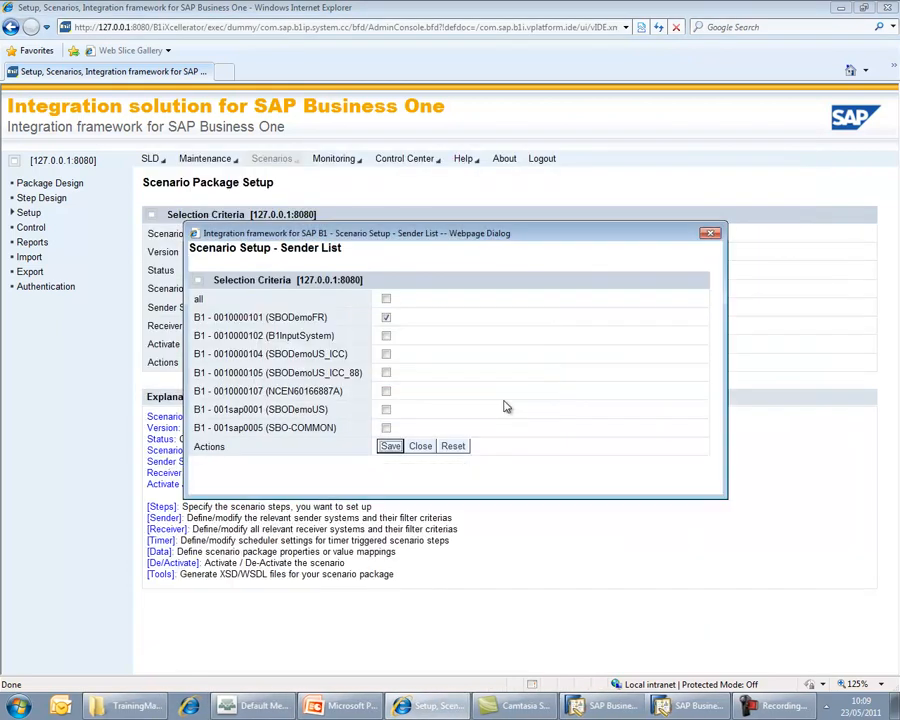
{"action": "left_click", "coordinate": [421, 447]}
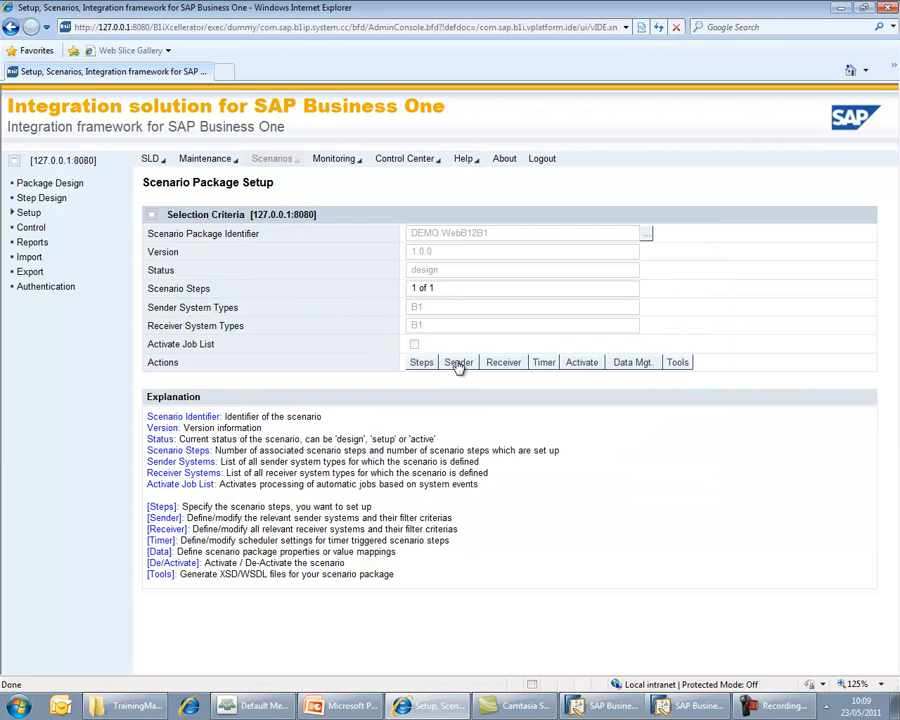
- In Maintain Receiver List, select SBODemoUS (001sap0001) as receiver and save
{"action": "left_click", "coordinate": [505, 364]}
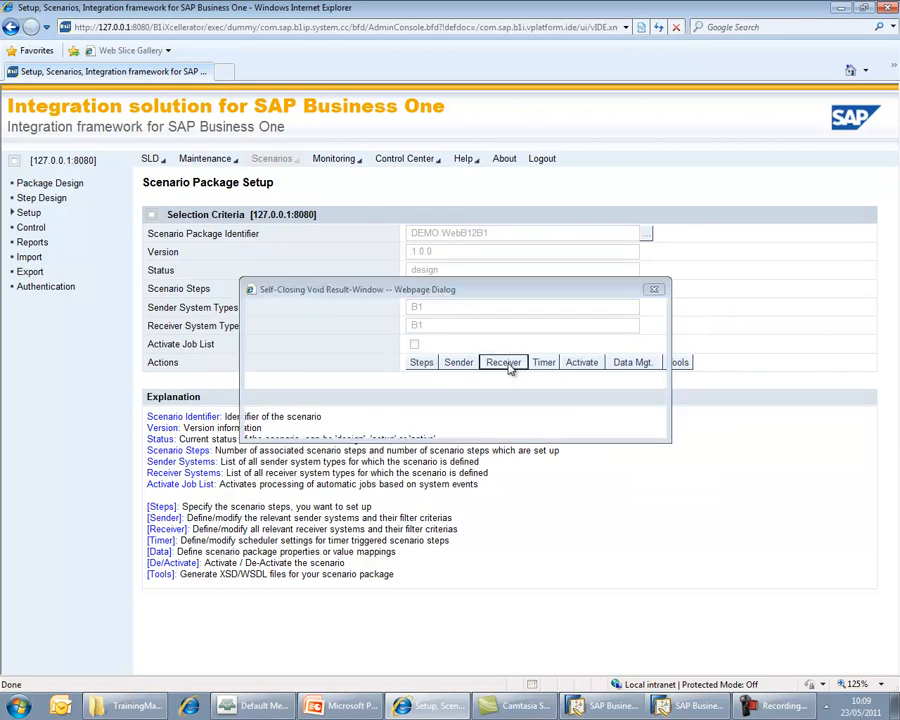
{"action": "left_click", "coordinate": [568, 341]}
{"action": "left_click", "coordinate": [520, 365]}
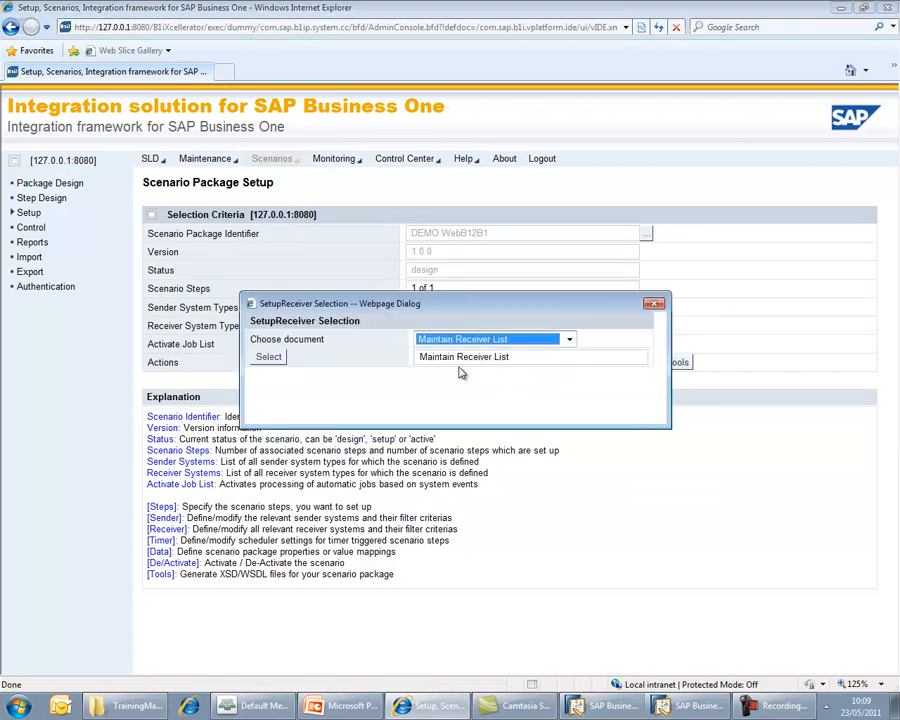
{"action": "left_click", "coordinate": [268, 357]}
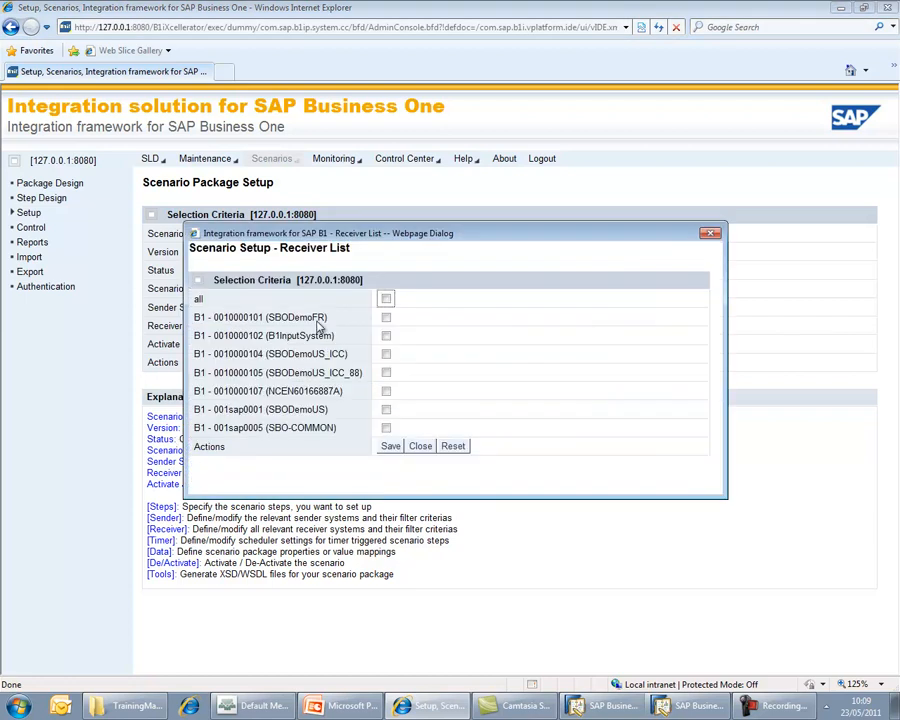
{"action": "left_click", "coordinate": [386, 409]}
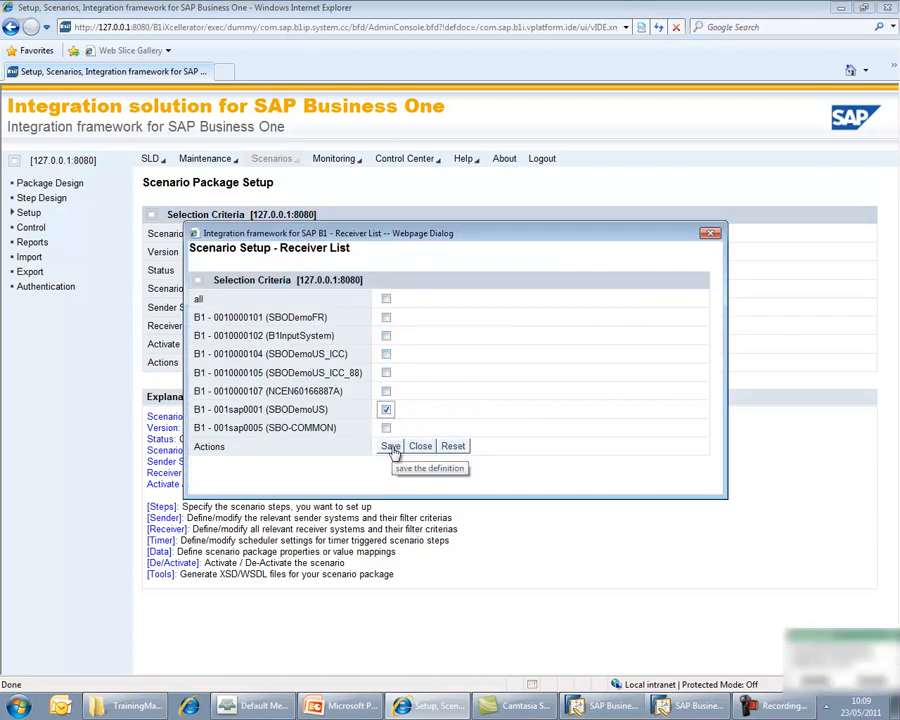
{"action": "left_click", "coordinate": [391, 447]}
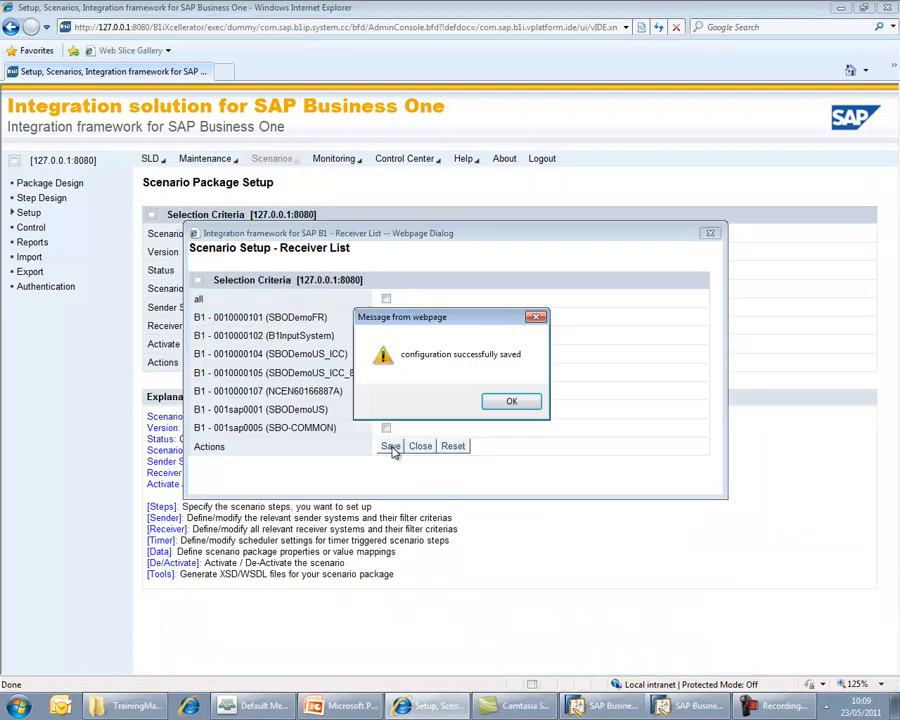
{"action": "left_click", "coordinate": [510, 400]}
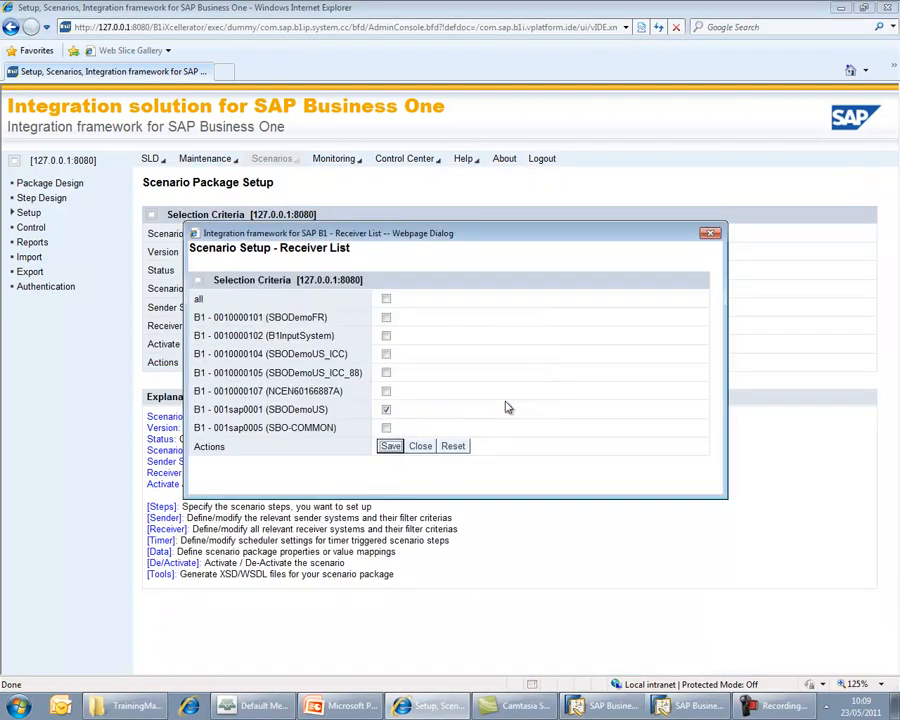
{"action": "left_click", "coordinate": [420, 446]}
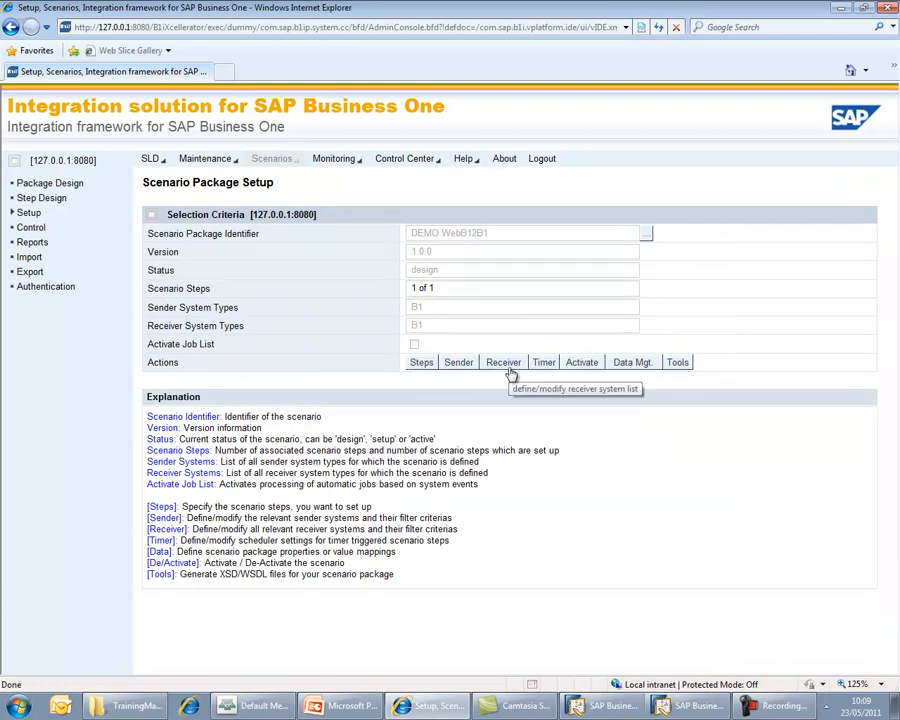
- Activate DEMO.WebB12B1 from the Scenario Setup Result dialog and confirm it now shows active
{"action": "left_click", "coordinate": [632, 362]}
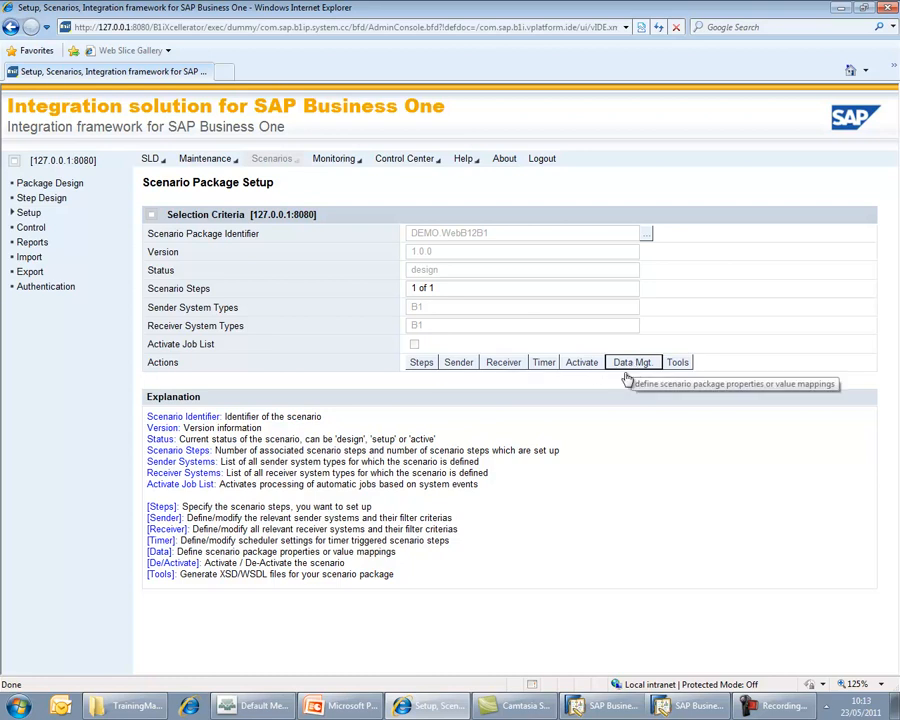
{"action": "left_click", "coordinate": [584, 364]}
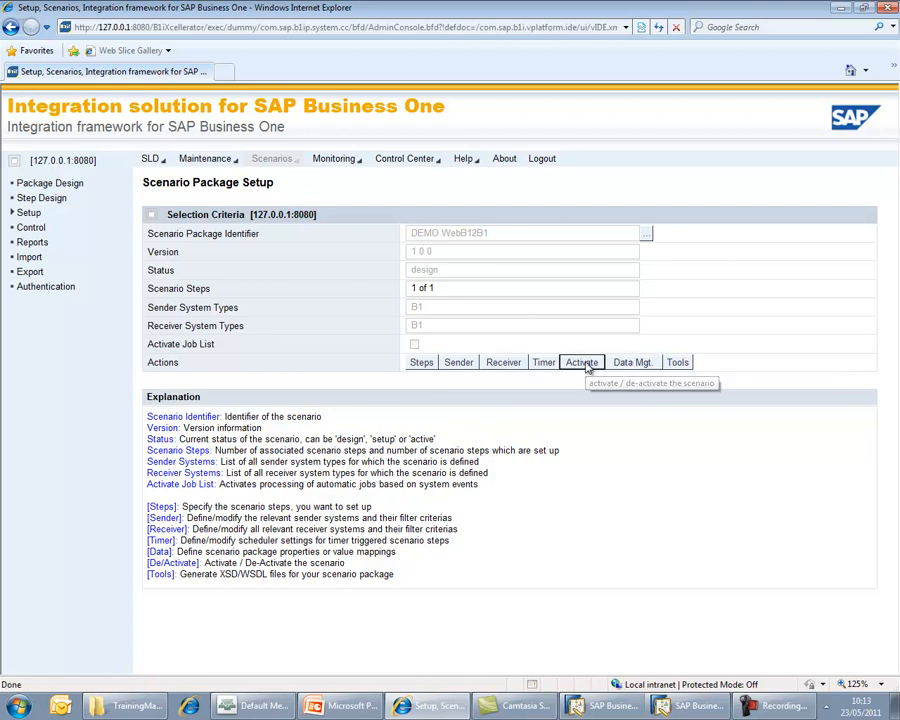
{"action": "left_click", "coordinate": [598, 373]}
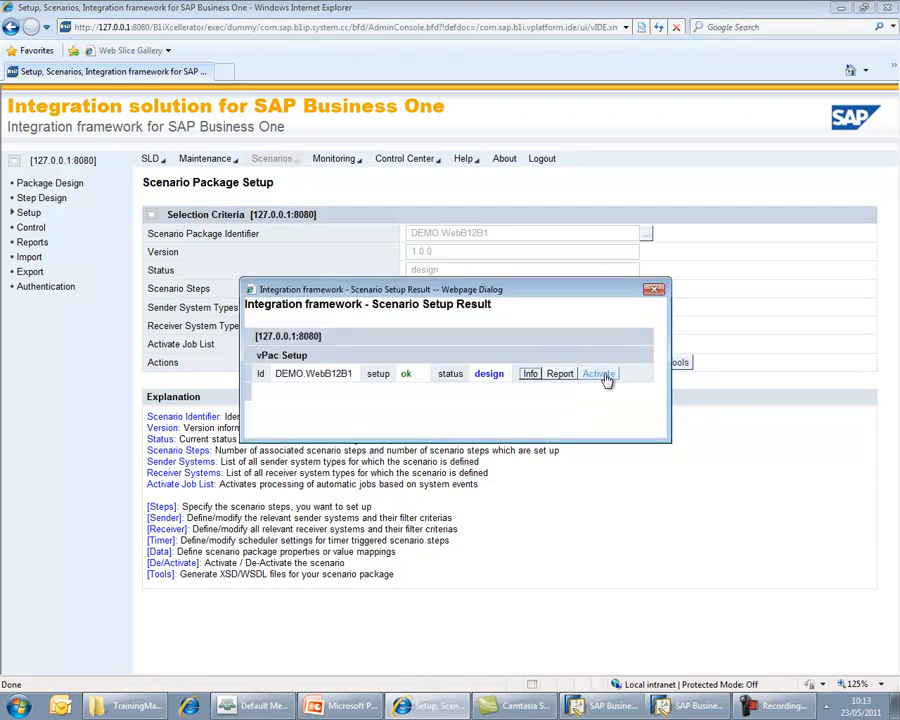
{"action": "left_click", "coordinate": [473, 401]}
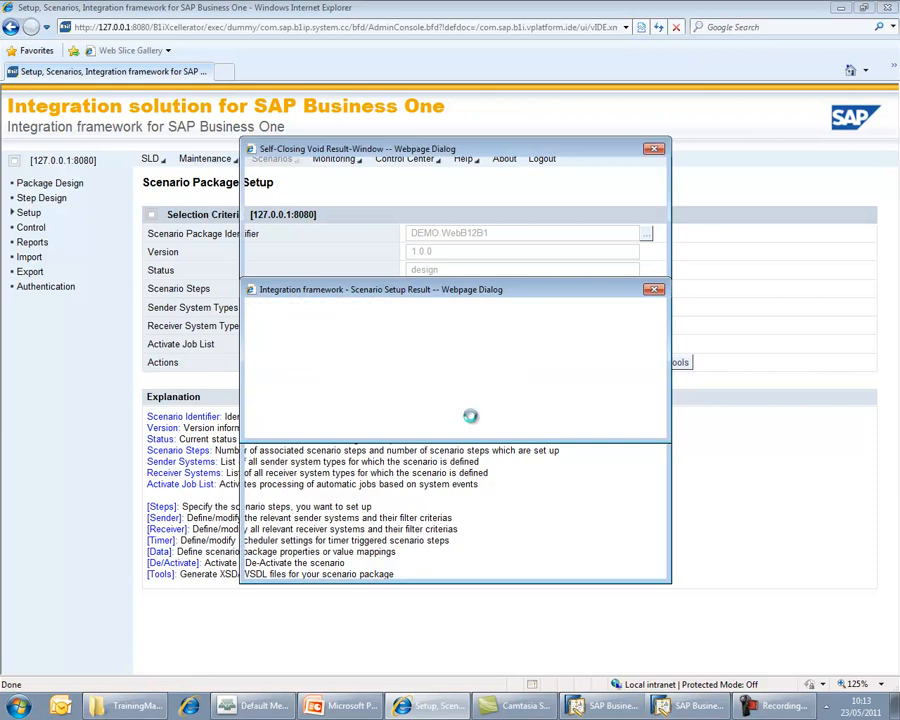
{"action": "left_click", "coordinate": [508, 404]}
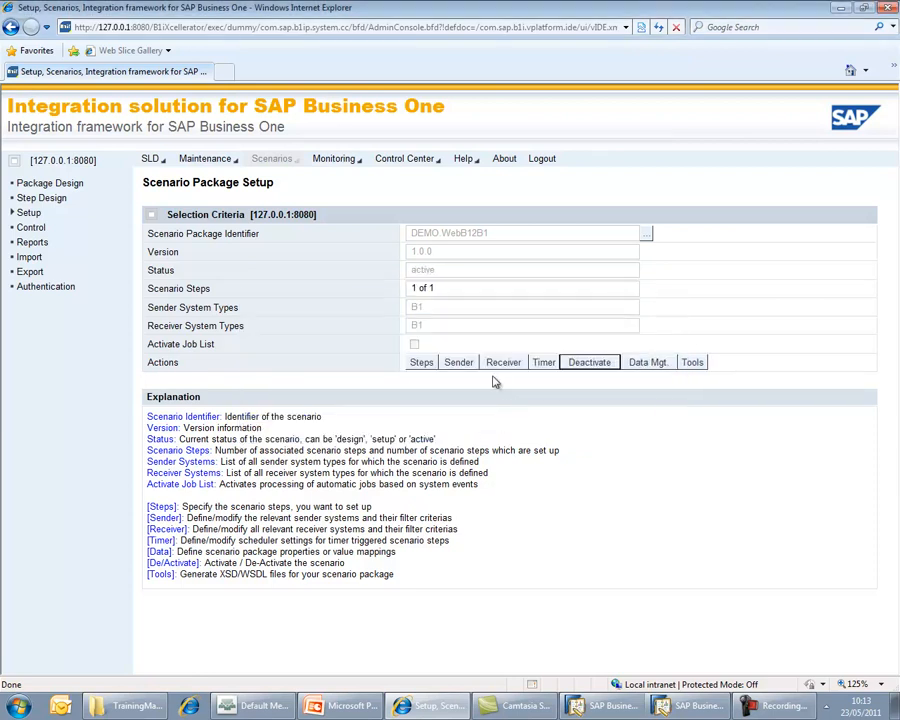
{"action": "left_click", "coordinate": [654, 303]}
- In SAP Business One, add purchase order 275 for 2 × item A00001 (956.80 EUR)
{"action": "left_click", "coordinate": [687, 706]}
{"action": "left_click", "coordinate": [687, 710]}
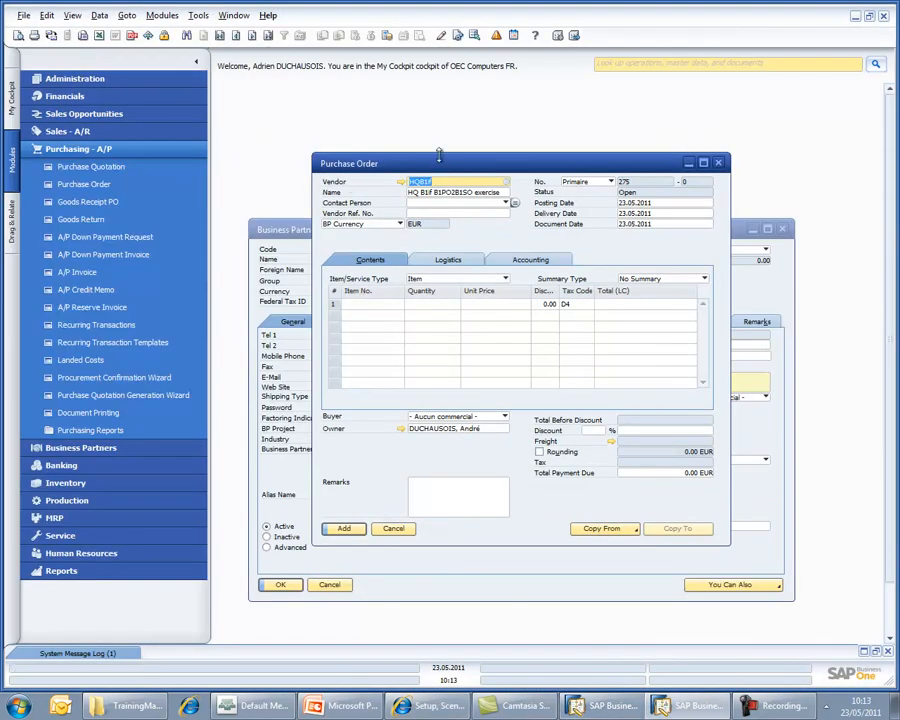
{"action": "left_click", "coordinate": [372, 305]}
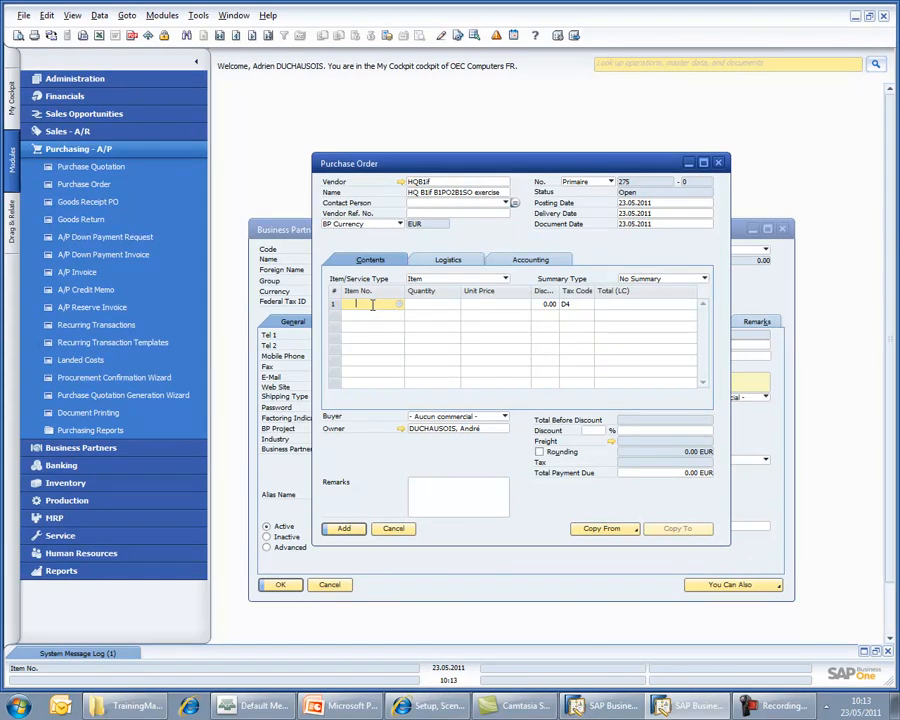
{"action": "key", "text": "Tab"}
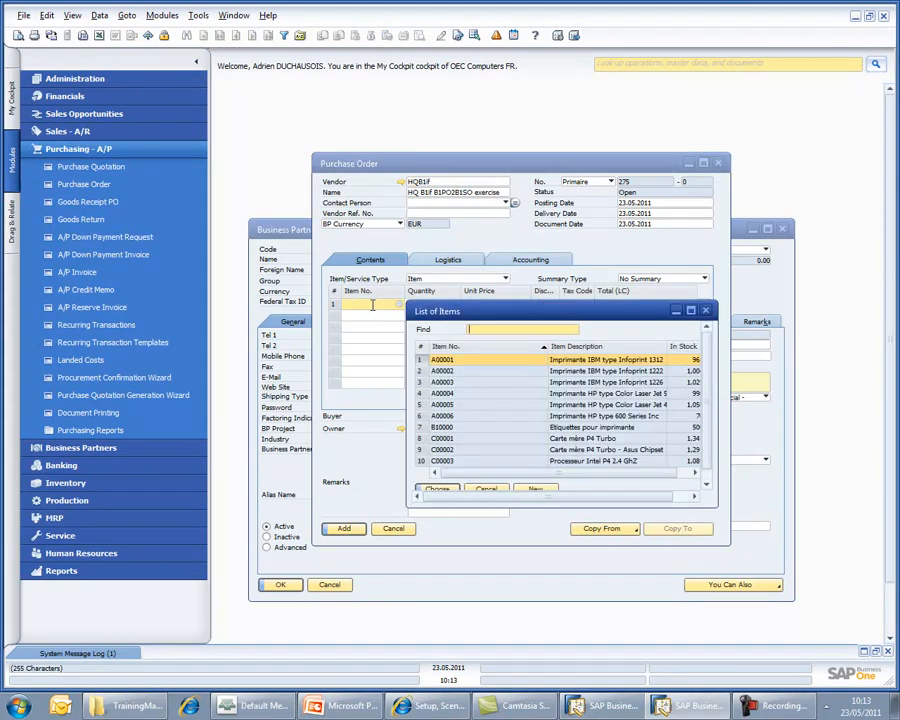
{"action": "key", "text": "Return"}
{"action": "key", "text": "Tab"}
{"action": "left_click", "coordinate": [359, 305]}
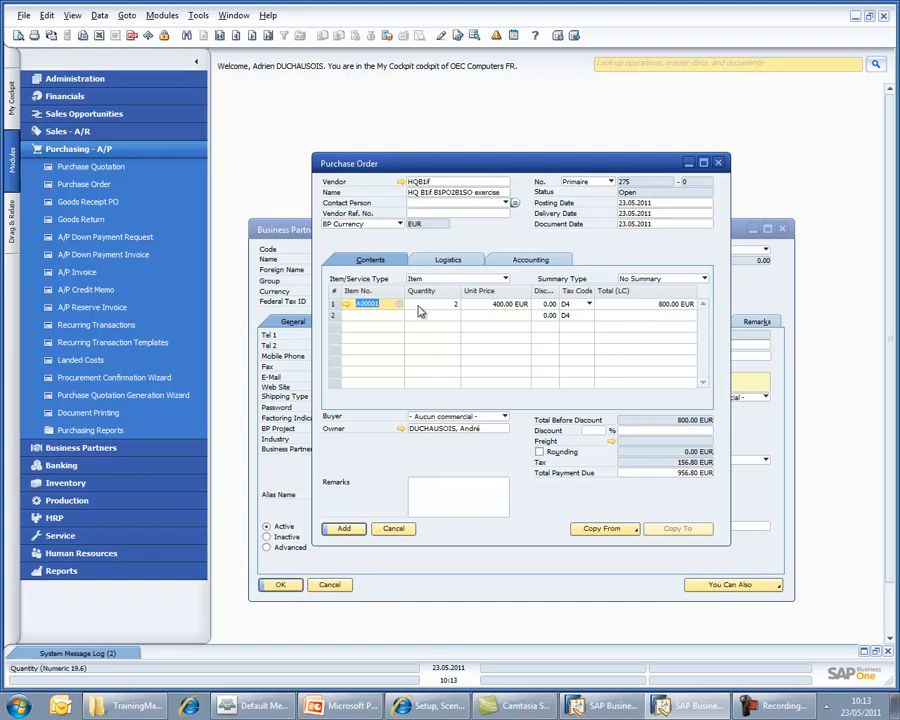
{"action": "left_click", "coordinate": [421, 307]}
{"action": "key", "text": "Tab"}
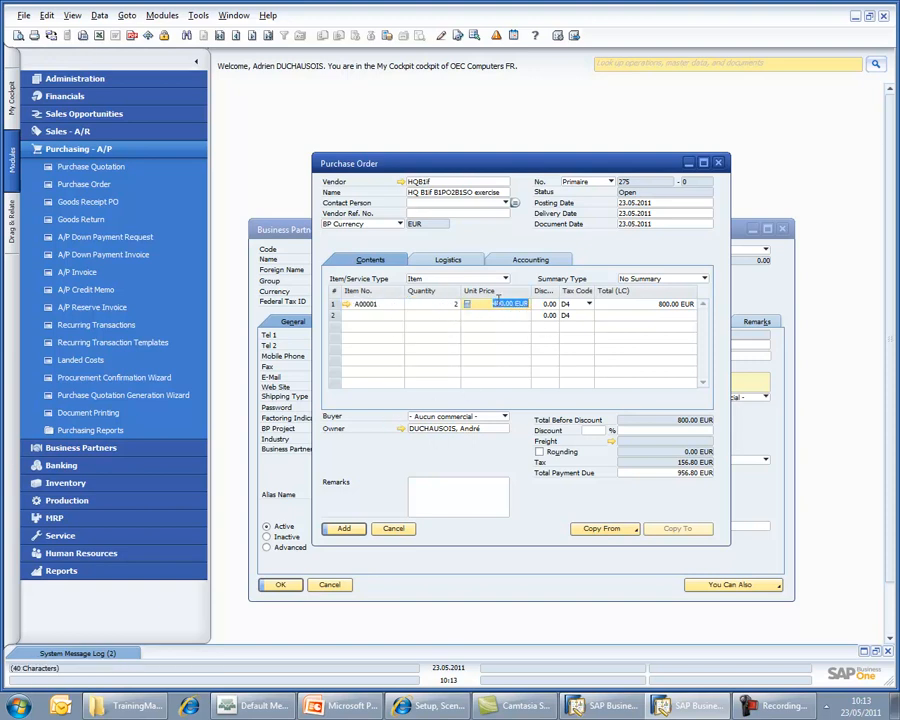
{"action": "left_click", "coordinate": [345, 529]}
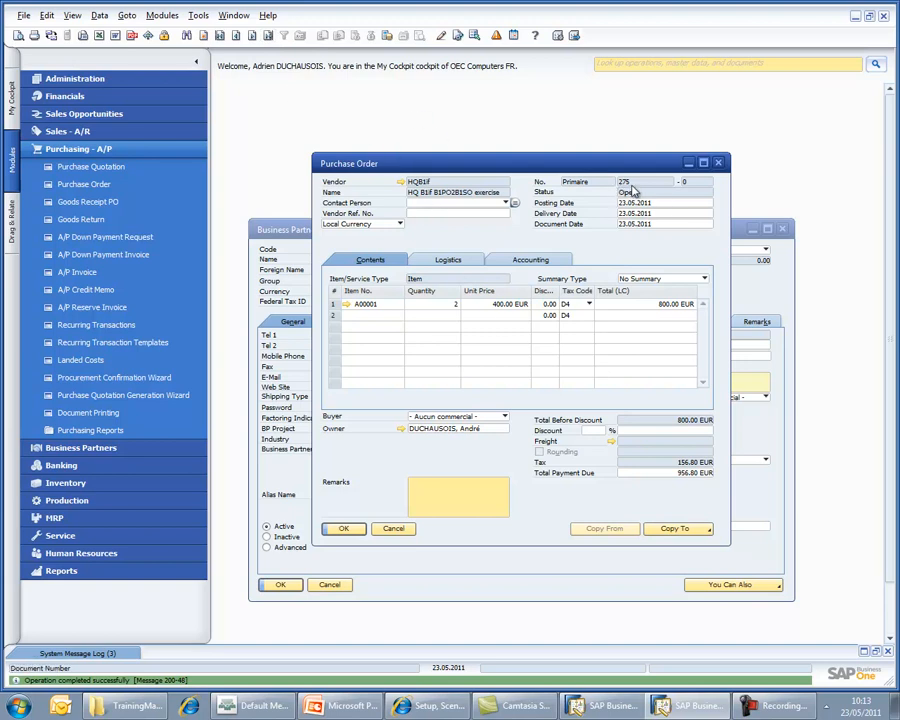
{"action": "left_click", "coordinate": [435, 708]}
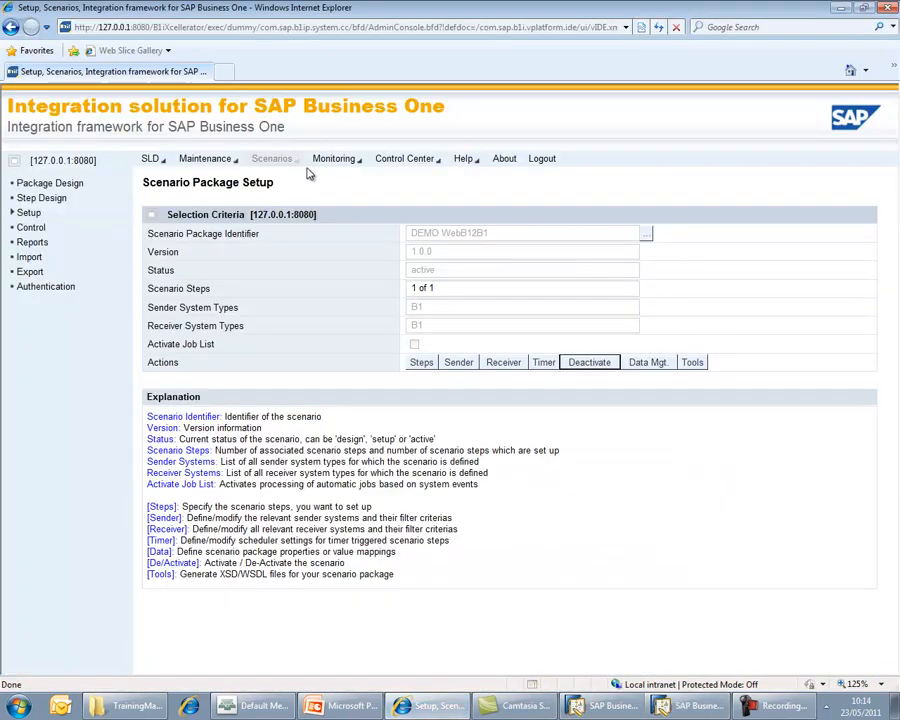
- Refresh the B1 Event Monitor to find SBODemoFR entry 275 logged as successful
{"action": "left_click", "coordinate": [349, 164]}
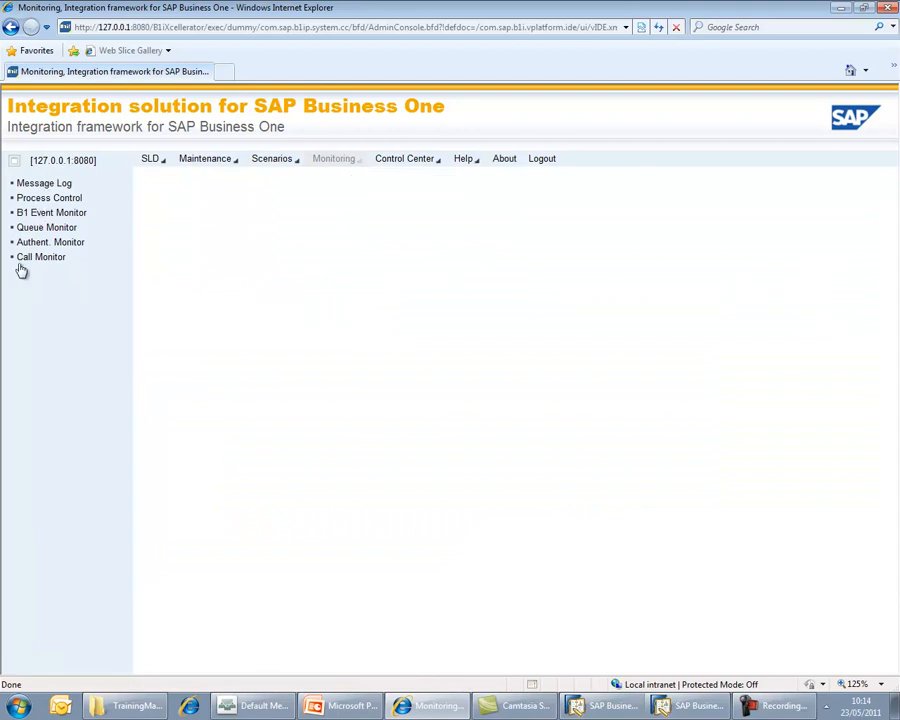
{"action": "left_click", "coordinate": [48, 215]}
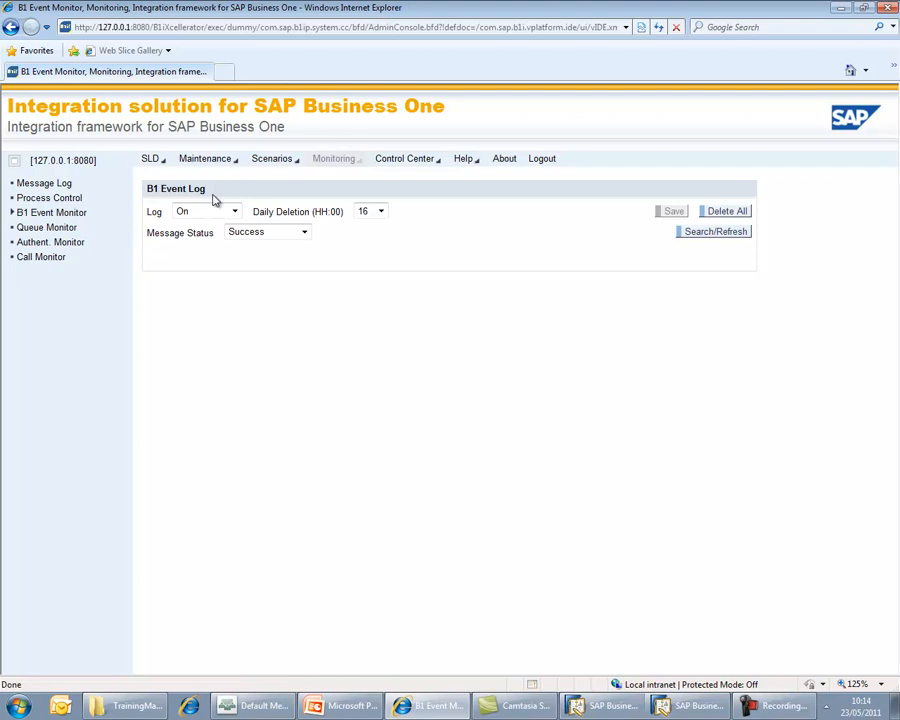
{"action": "left_click", "coordinate": [704, 236]}
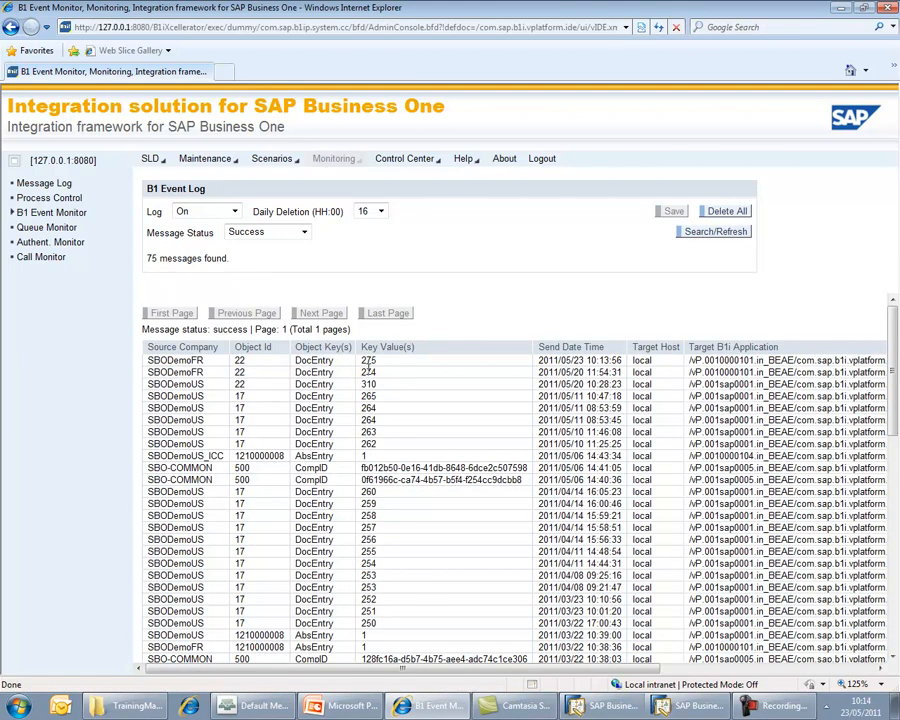
{"action": "left_click_drag", "start_coordinate": [149, 364], "coordinate": [622, 362]}
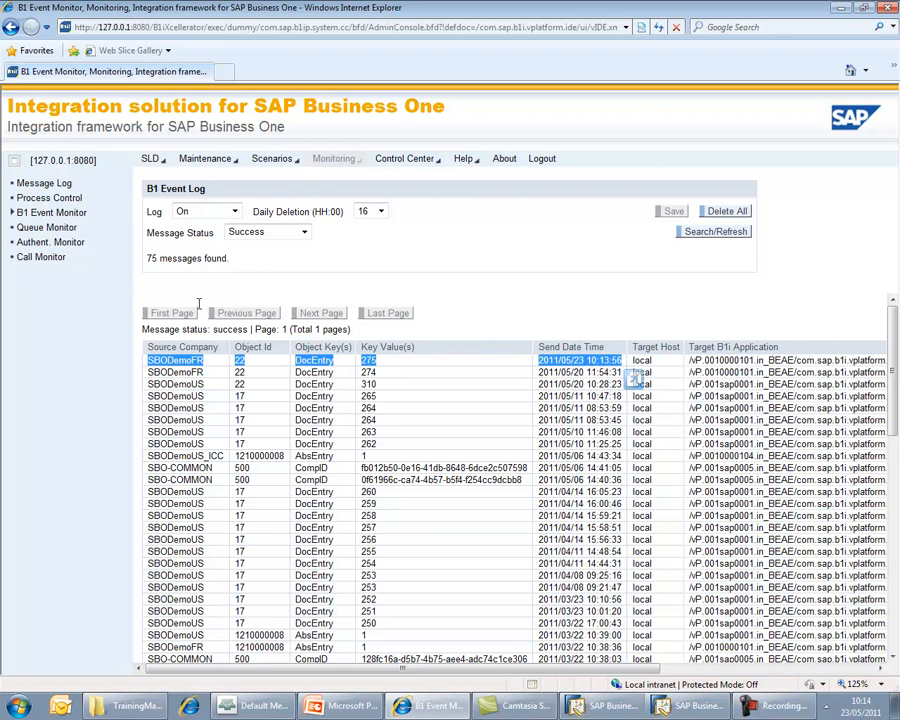
{"action": "left_click", "coordinate": [57, 187]}
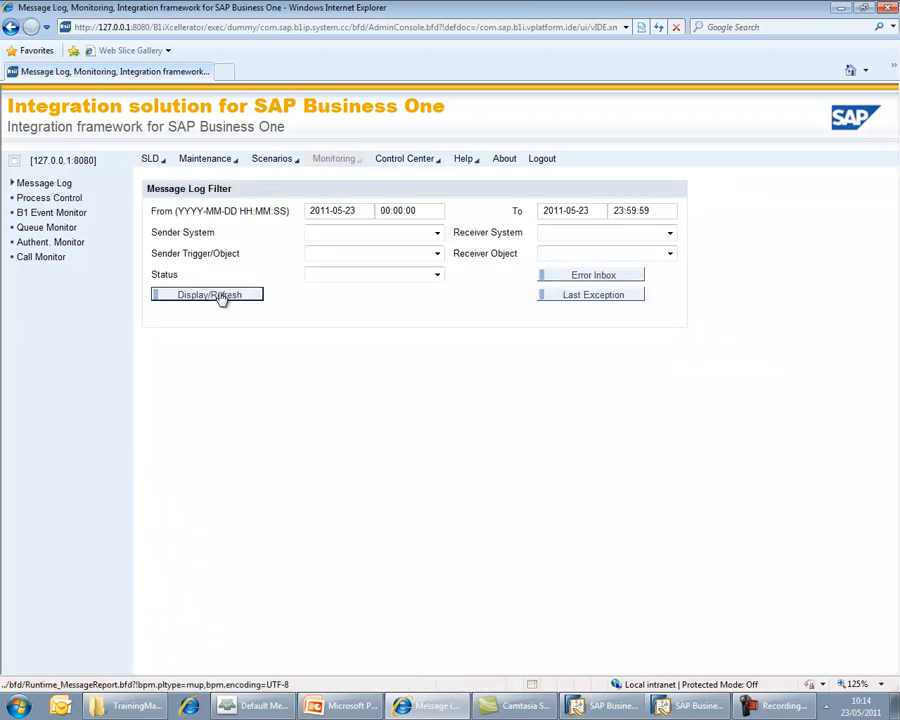
- Display the 2011-05-23 message log and expand the failed SBODemoFR object 22 message's error
{"action": "left_click", "coordinate": [222, 297]}
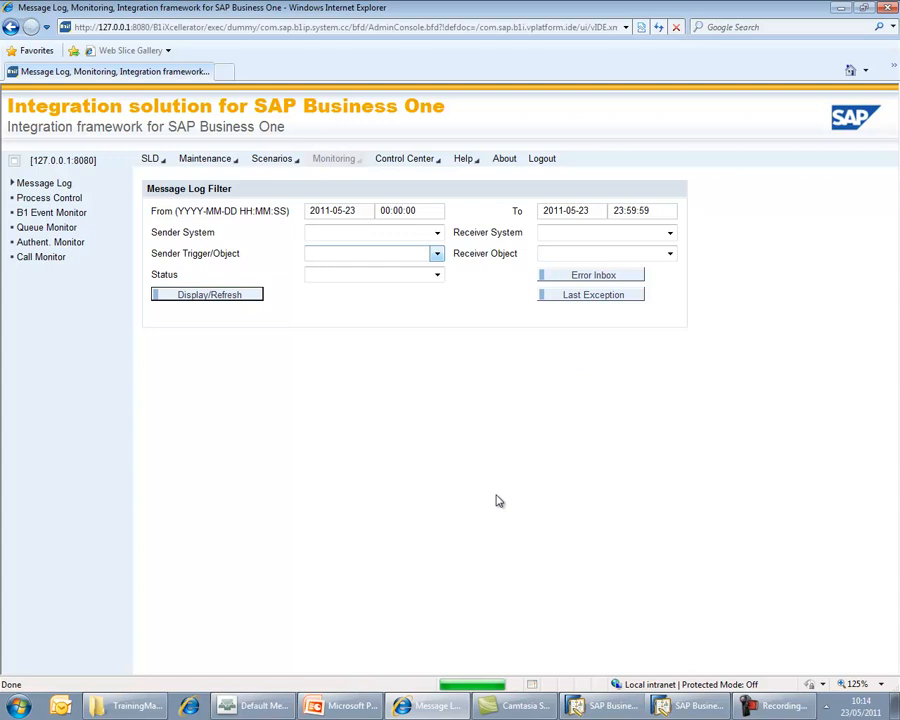
{"action": "scroll", "coordinate": [402, 568], "scroll_direction": "down", "scroll_amount": 1}
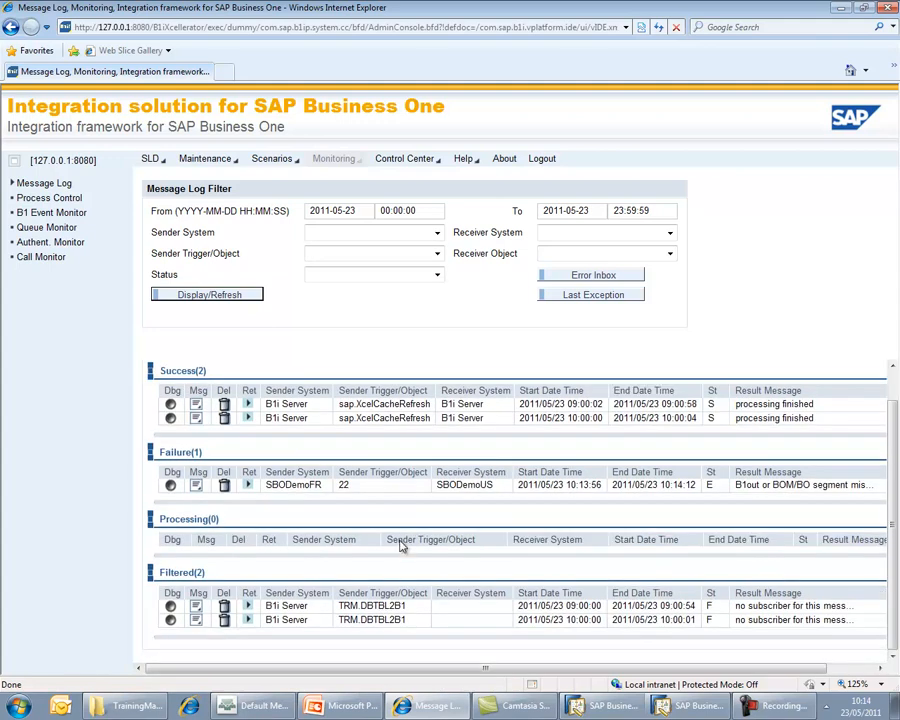
{"action": "double_click", "coordinate": [317, 487]}
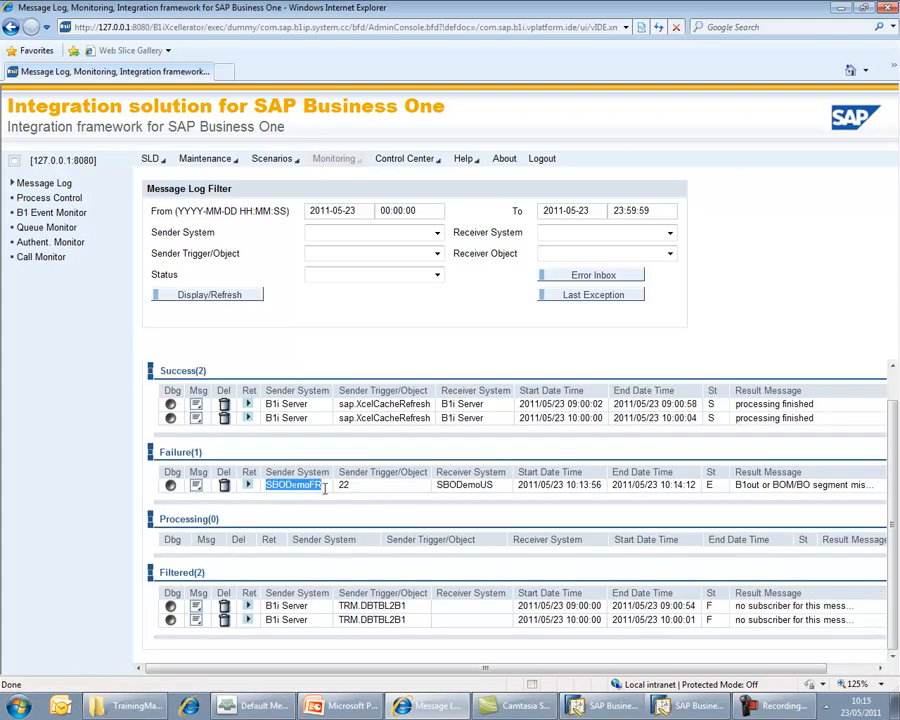
{"action": "left_click_drag", "start_coordinate": [332, 488], "coordinate": [364, 486]}
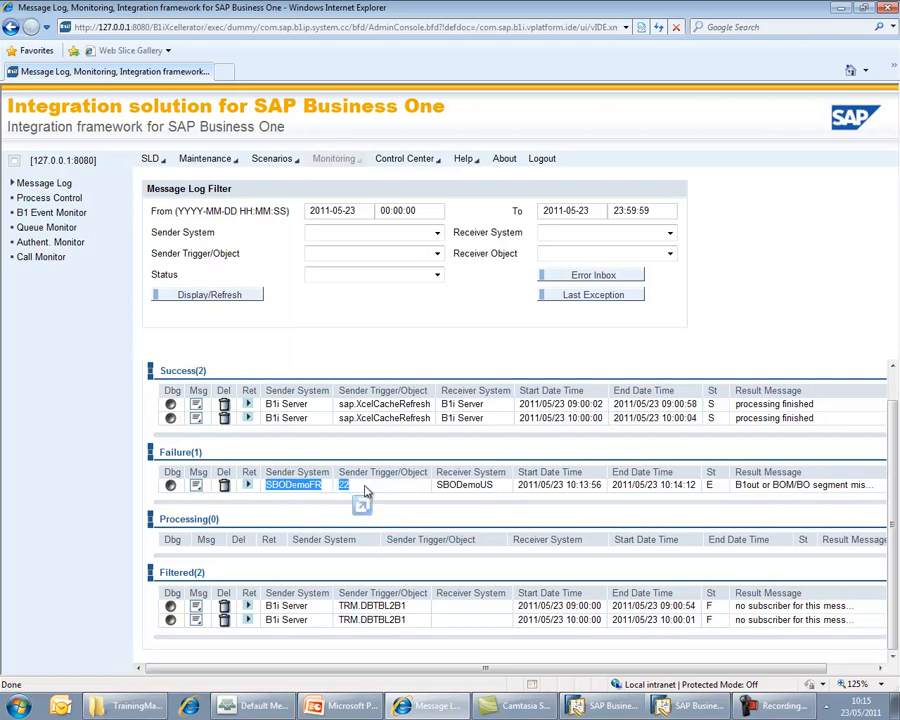
{"action": "left_click_drag", "start_coordinate": [438, 485], "coordinate": [497, 504]}
{"action": "left_click", "coordinate": [547, 505]}
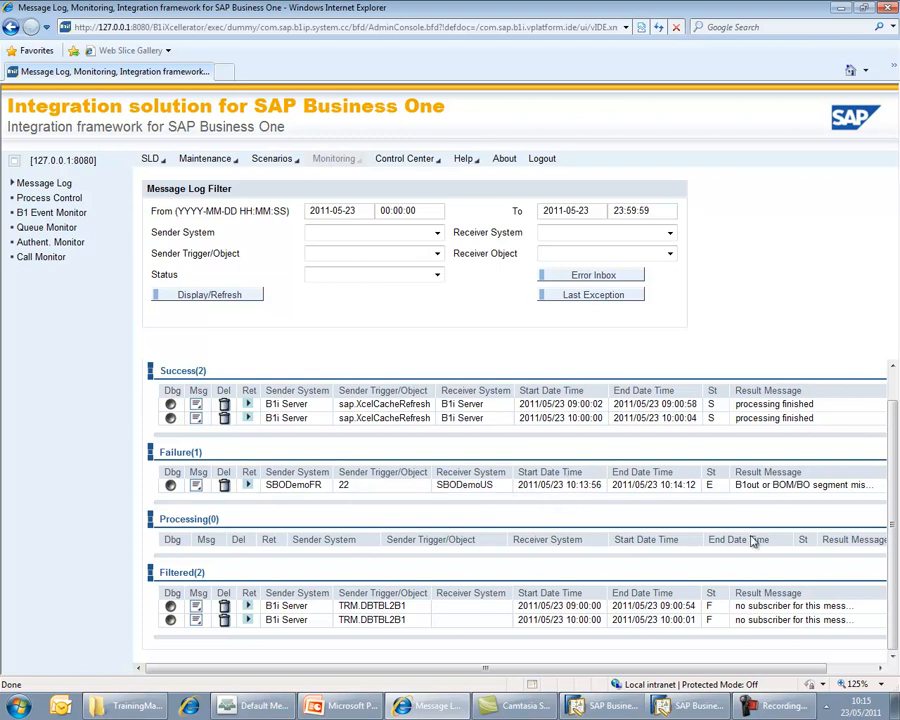
{"action": "left_click", "coordinate": [786, 490]}
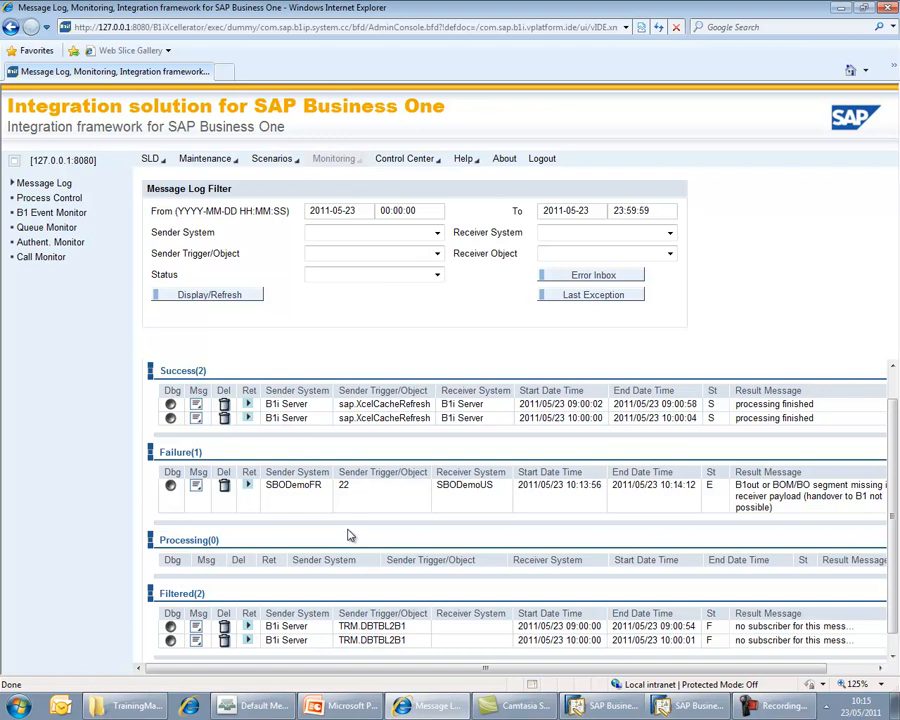
- From Step Design, open DEMO.WebPO2SO's Processing flow and bring up its Test dialog
{"action": "left_click", "coordinate": [270, 160]}
{"action": "left_click", "coordinate": [40, 199]}
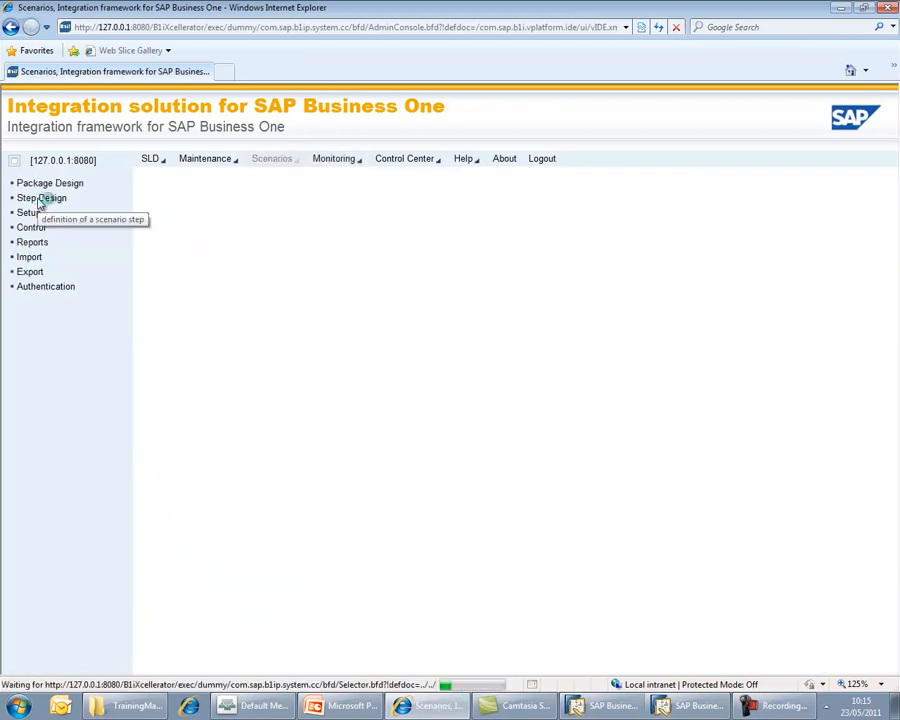
{"action": "left_click", "coordinate": [484, 384]}
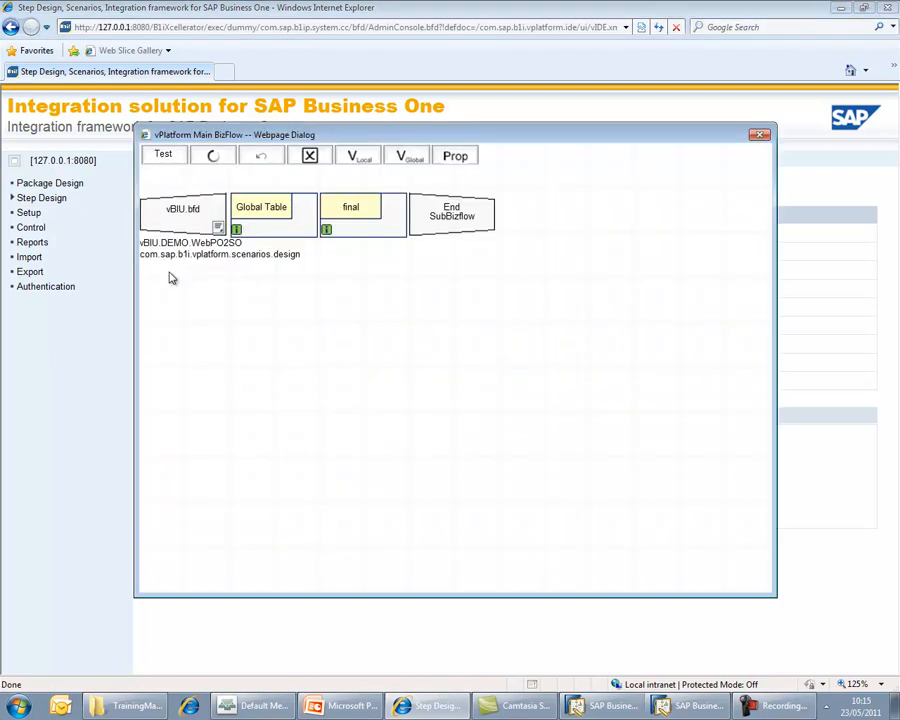
{"action": "left_click", "coordinate": [161, 156]}
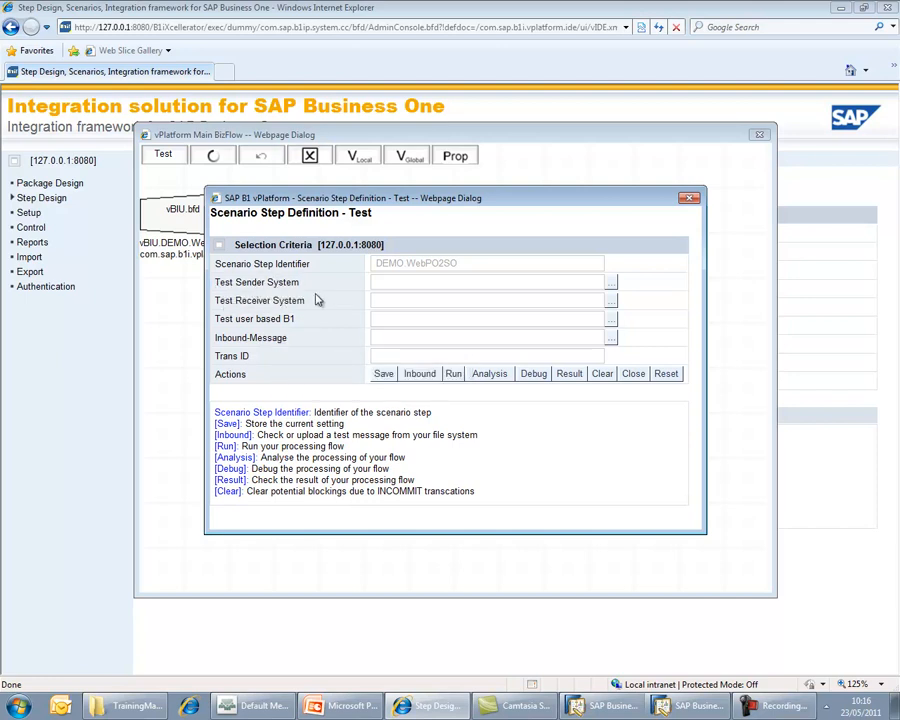
{"action": "left_click", "coordinate": [612, 285]}
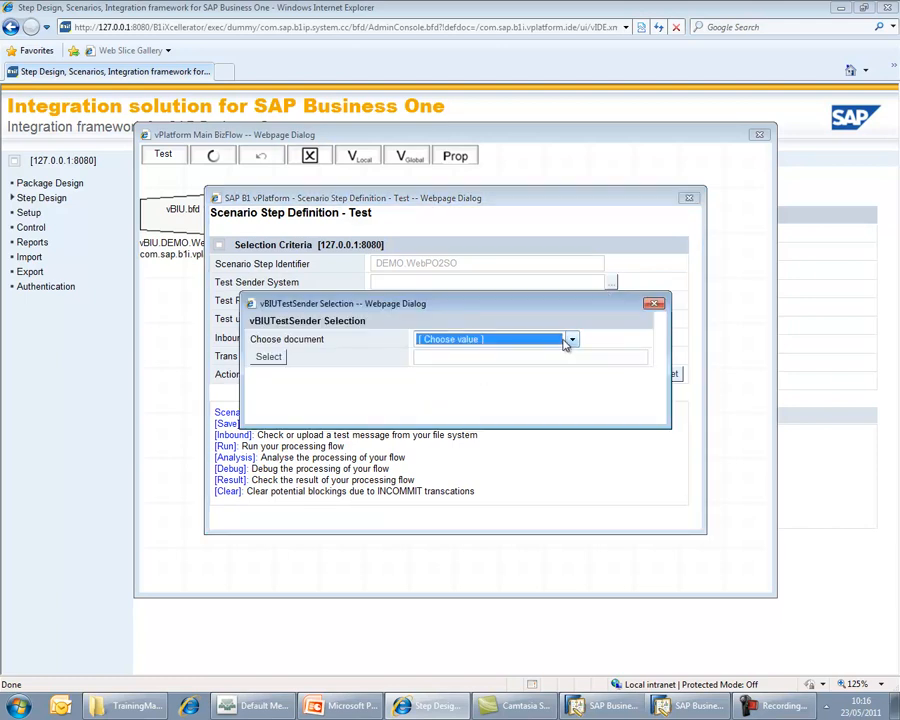
{"action": "left_click", "coordinate": [571, 339]}
{"action": "left_click", "coordinate": [519, 366]}
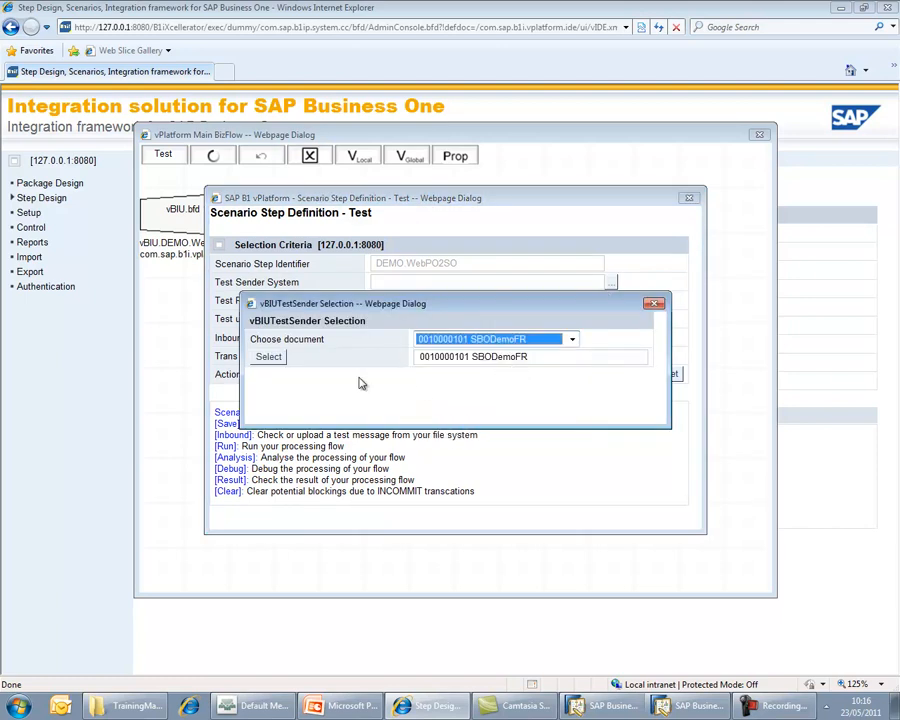
{"action": "left_click", "coordinate": [272, 358]}
- Set 001sap0001 SBODemoUS as the test receiver system
{"action": "left_click", "coordinate": [405, 301]}
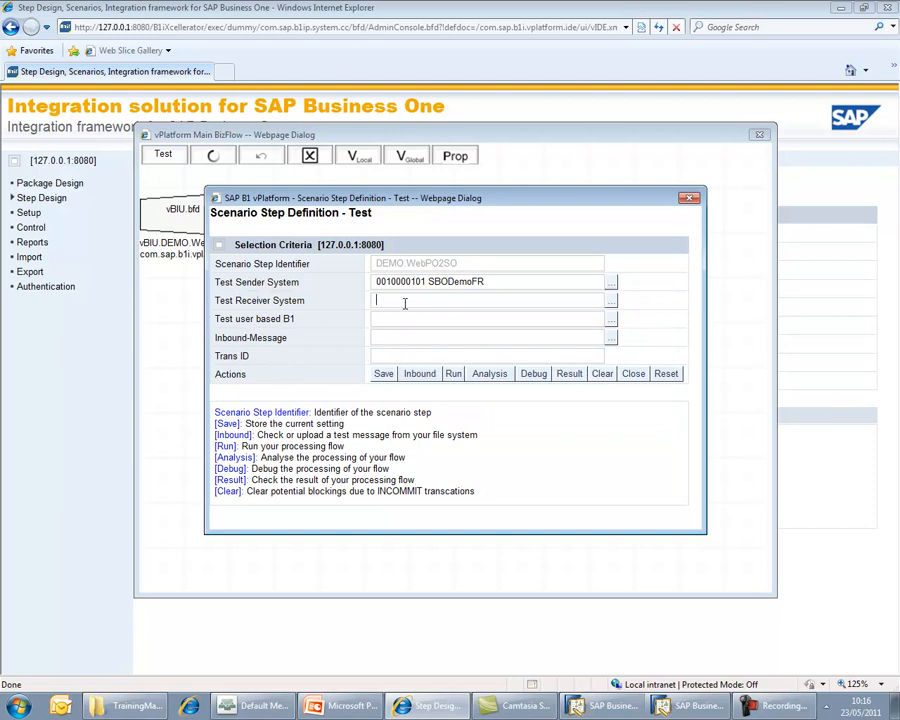
{"action": "left_click", "coordinate": [612, 300]}
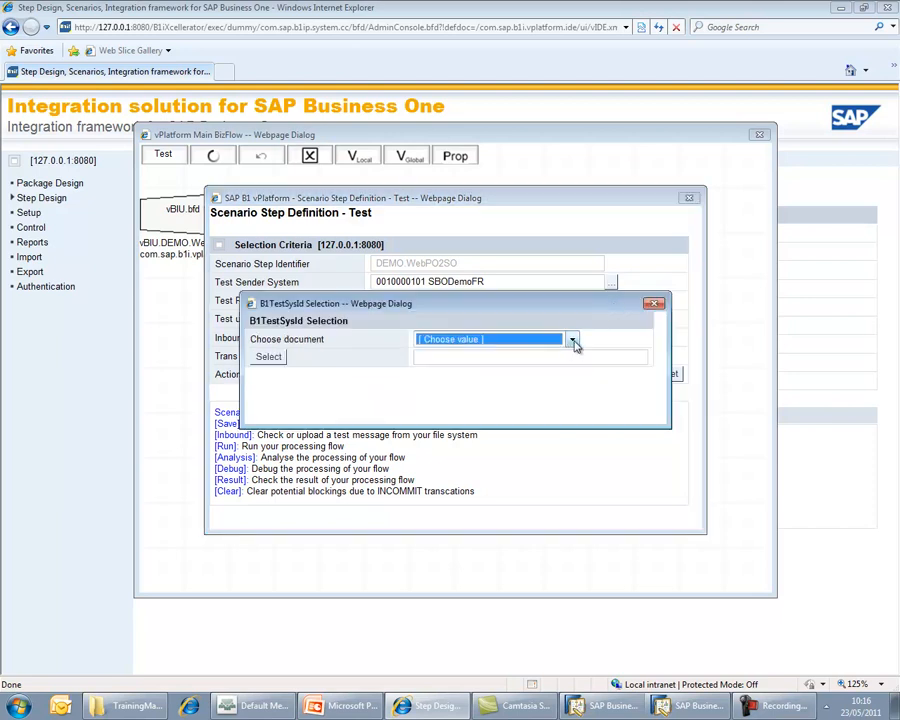
{"action": "left_click", "coordinate": [571, 339]}
{"action": "left_click", "coordinate": [520, 421]}
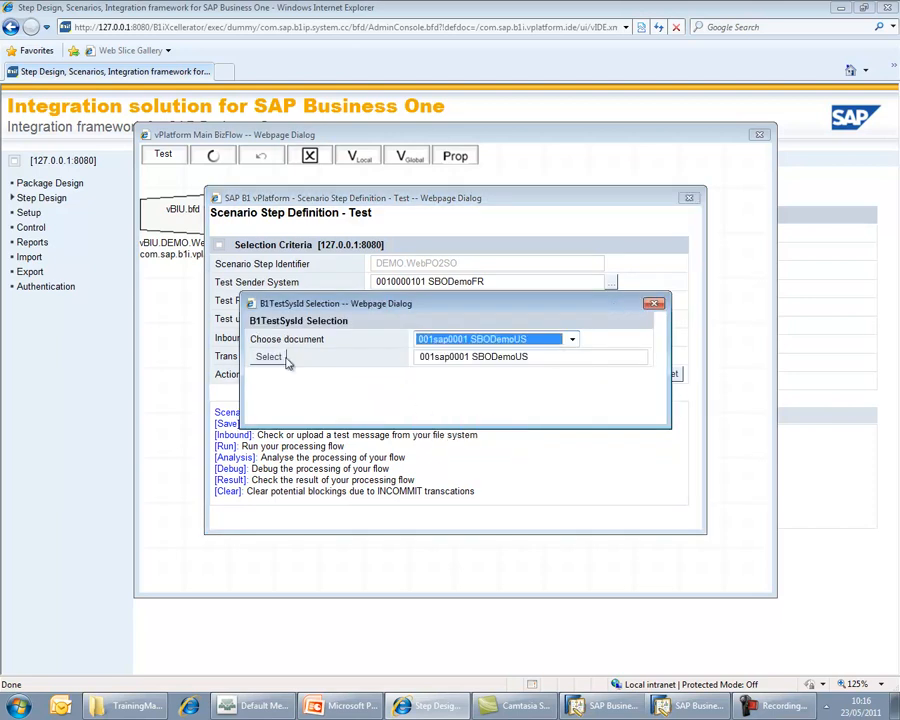
{"action": "left_click", "coordinate": [270, 357]}
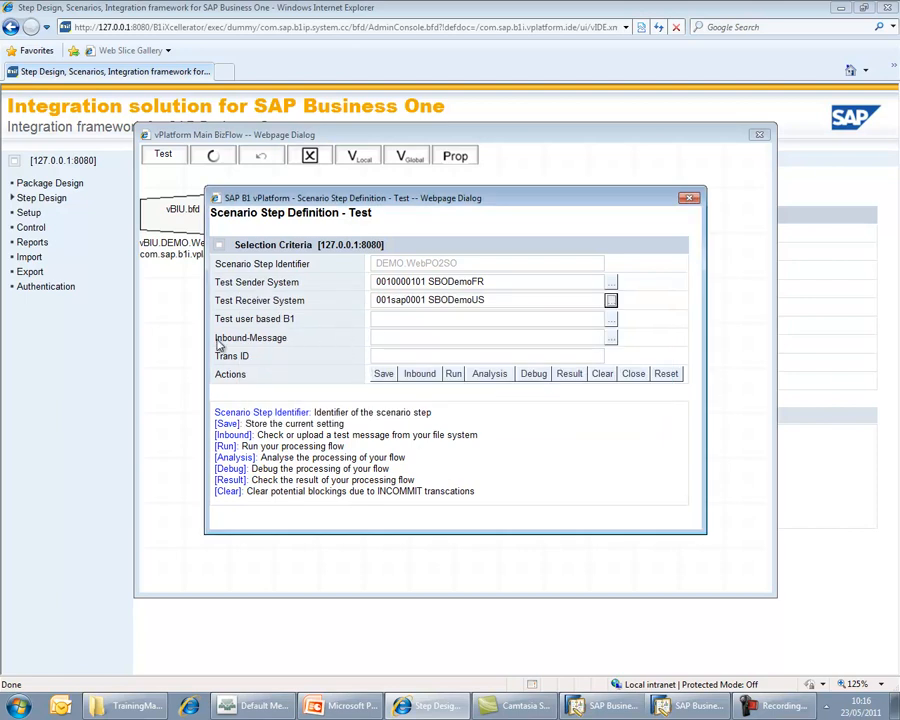
- Choose the stored document rectest.xml as the inbound message
{"action": "left_click", "coordinate": [611, 337]}
{"action": "left_click", "coordinate": [610, 340]}
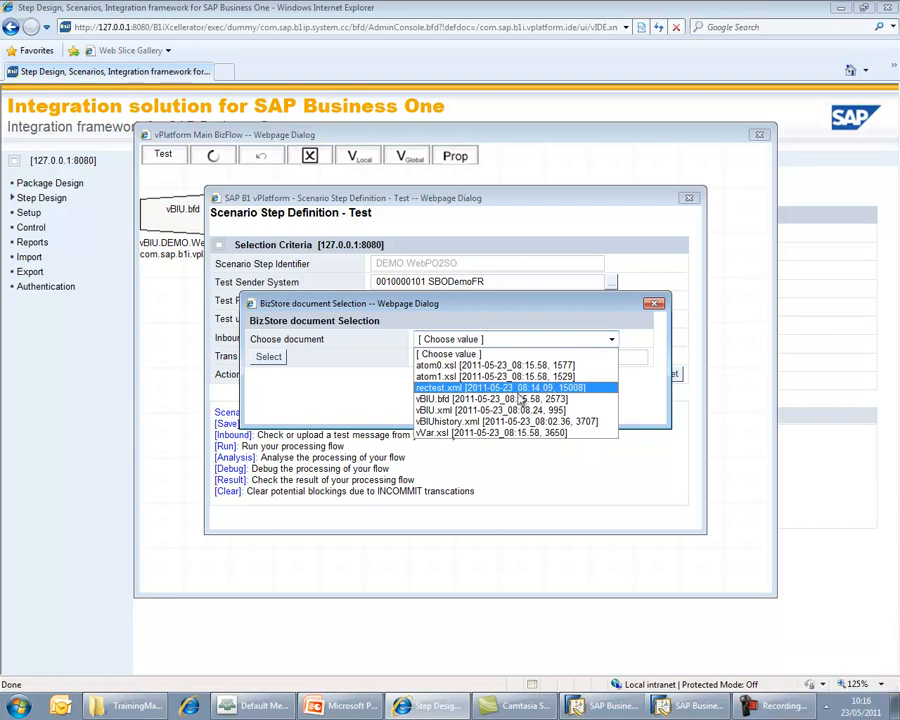
{"action": "left_click", "coordinate": [512, 389]}
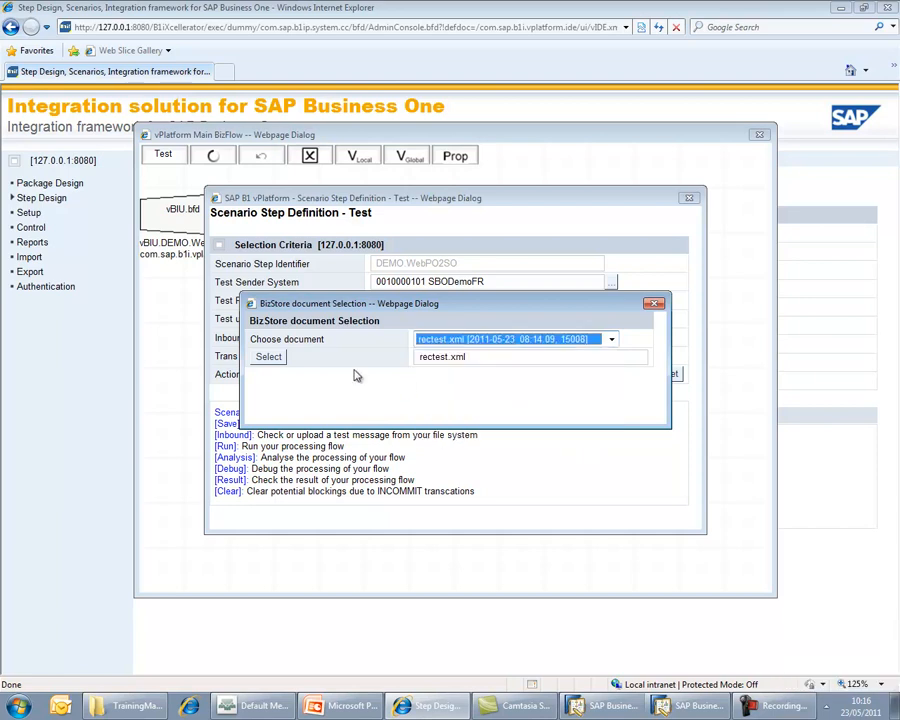
{"action": "left_click", "coordinate": [268, 356]}
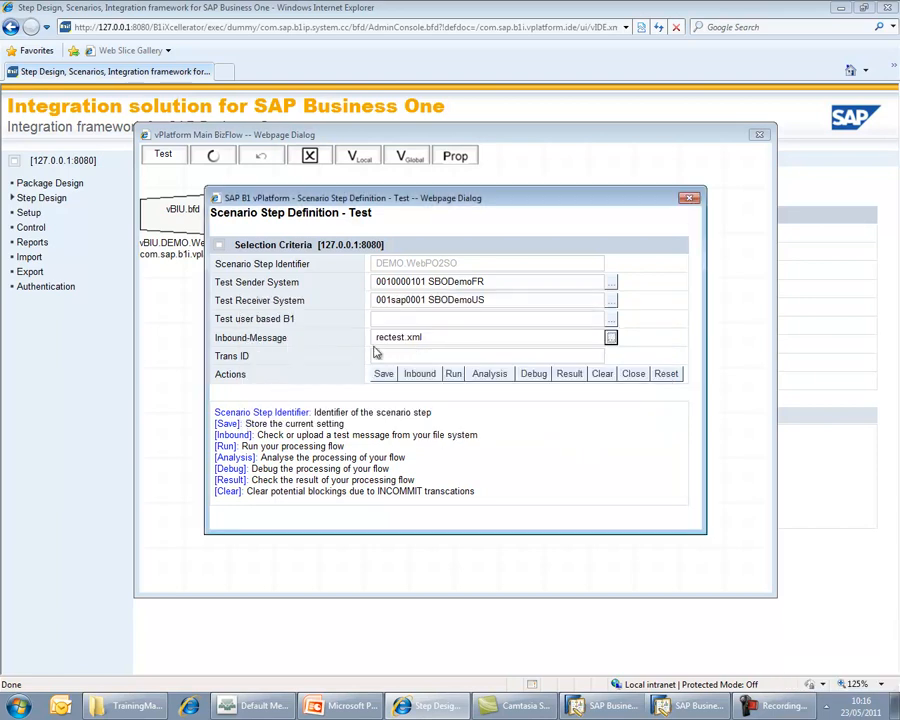
- Save the test settings, acknowledge the confirmation, and run the step test
{"action": "left_click", "coordinate": [383, 374]}
{"action": "left_click", "coordinate": [500, 401]}
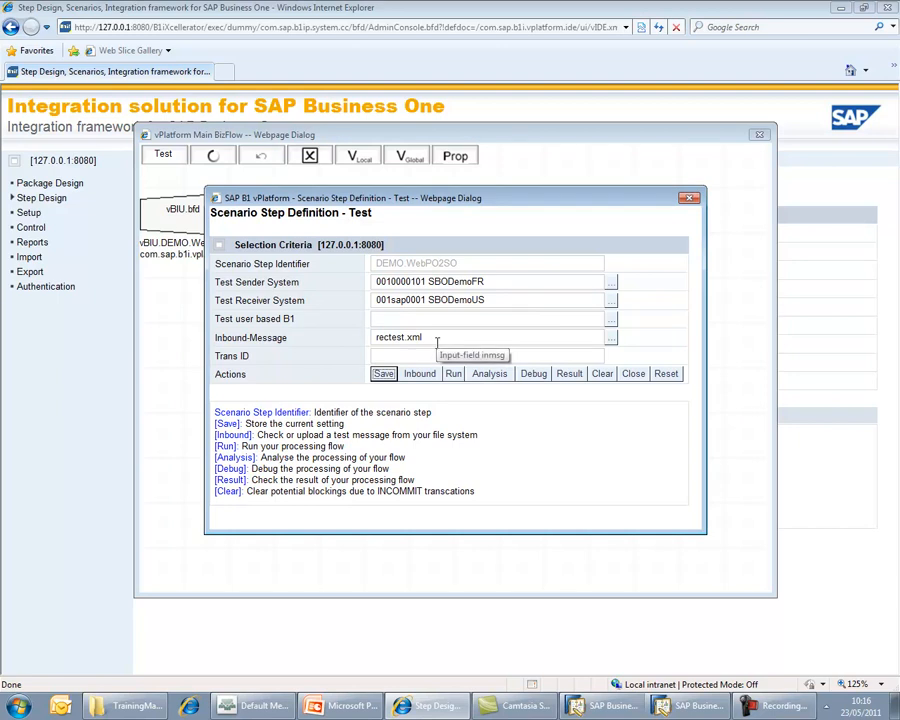
{"action": "left_click", "coordinate": [453, 376]}
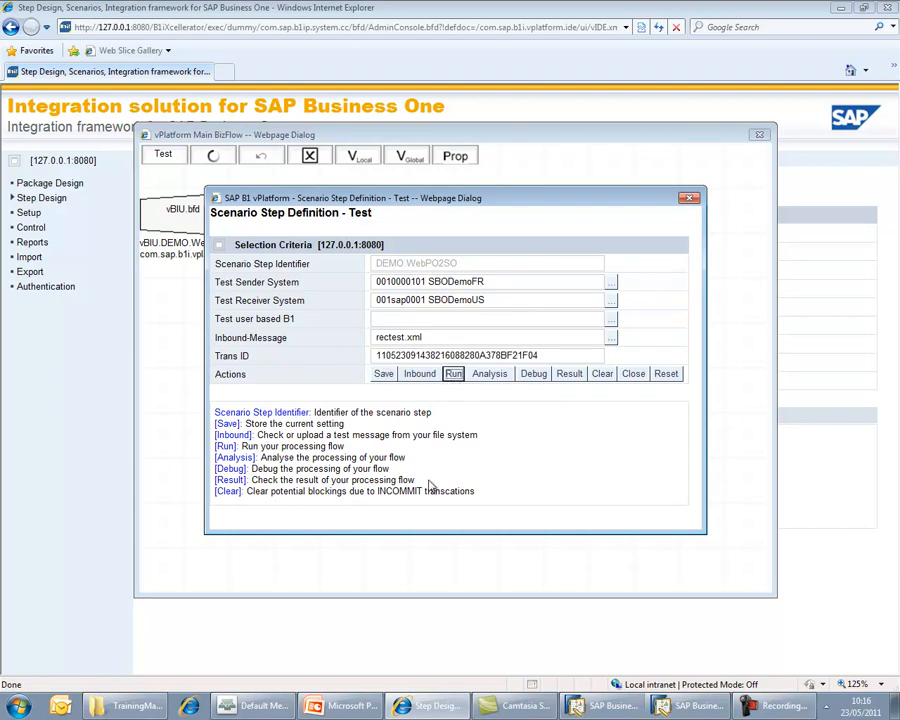
- Debug the test run and open the Global Table step's inbound document
{"action": "left_click", "coordinate": [536, 374]}
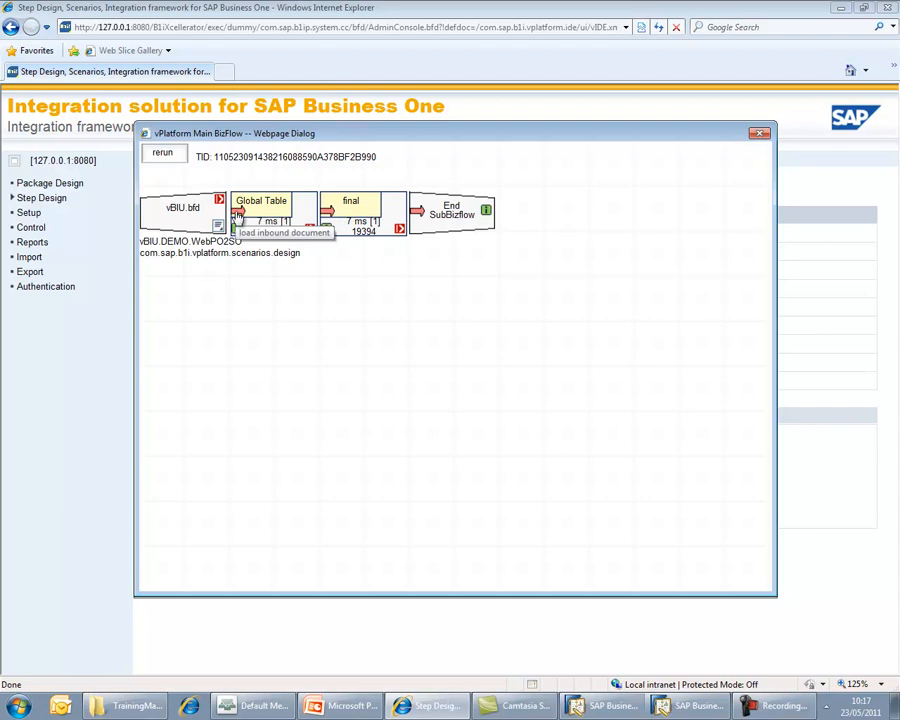
{"action": "left_click", "coordinate": [238, 215]}
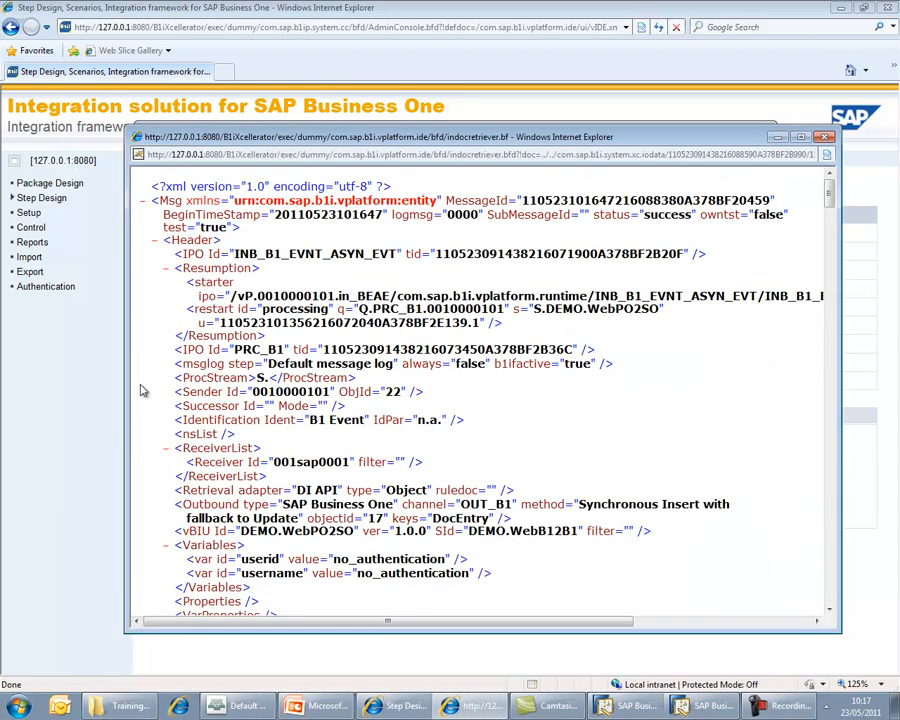
{"action": "scroll", "coordinate": [372, 337], "scroll_direction": "down", "scroll_amount": 4}
{"action": "scroll", "coordinate": [183, 253], "scroll_direction": "up", "scroll_amount": 4}
- Review the message body values SBODemoFR, transaction type A, user manager and DocEntry 275, collapsing headers and payloads
{"action": "left_click", "coordinate": [155, 240]}
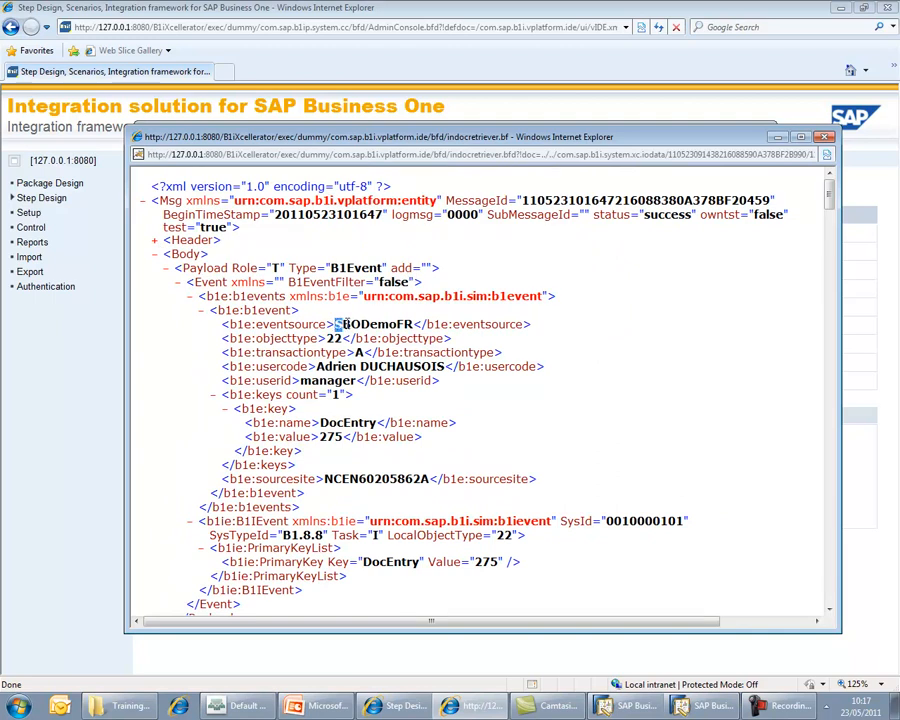
{"action": "left_click_drag", "start_coordinate": [337, 324], "coordinate": [410, 325]}
{"action": "left_click", "coordinate": [331, 337]}
{"action": "double_click", "coordinate": [357, 352]}
{"action": "double_click", "coordinate": [296, 380]}
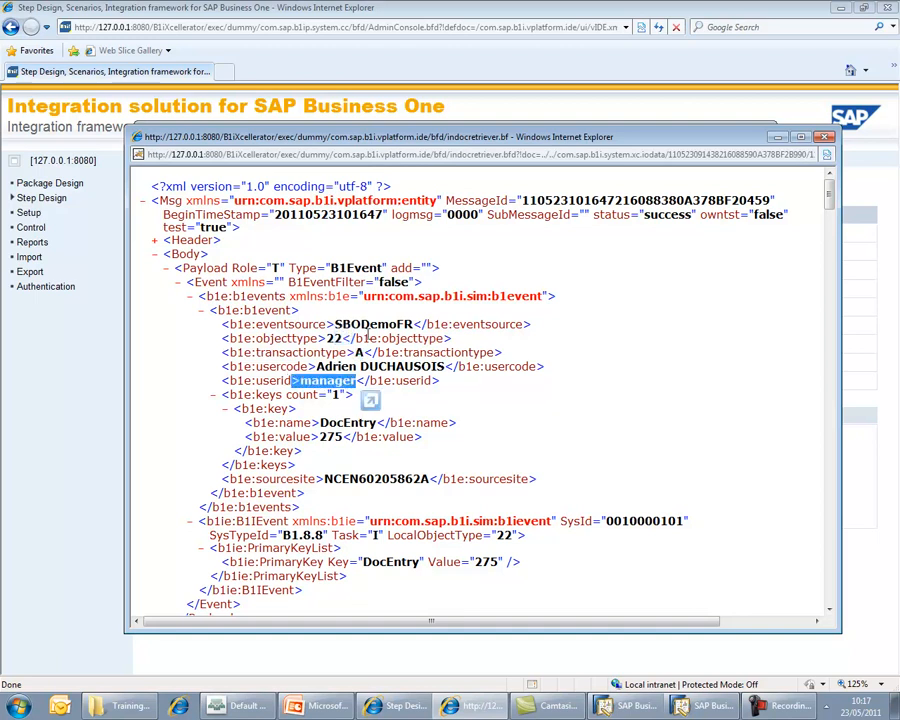
{"action": "left_click_drag", "start_coordinate": [321, 419], "coordinate": [364, 437]}
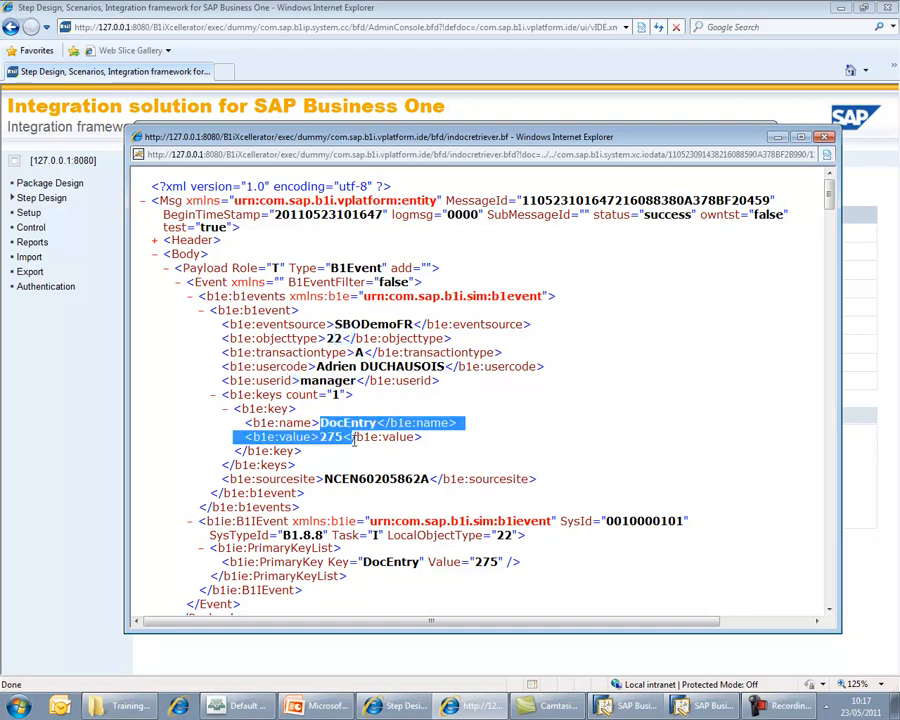
{"action": "left_click", "coordinate": [166, 269]}
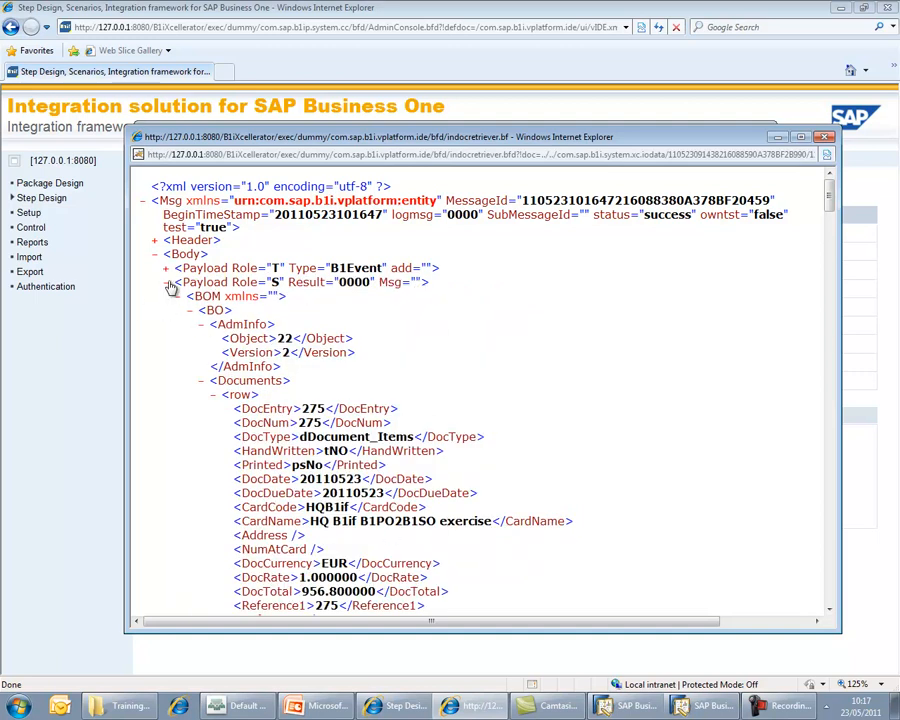
{"action": "left_click", "coordinate": [166, 283]}
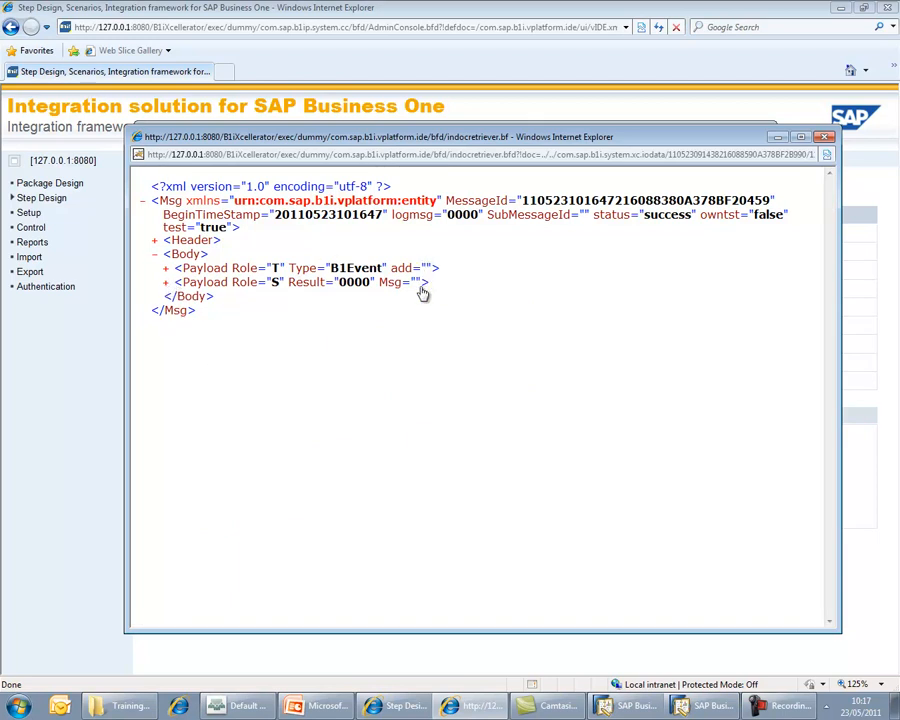
- Close the message document window and the Scenario Step Definition dialog
{"action": "left_click", "coordinate": [824, 136]}
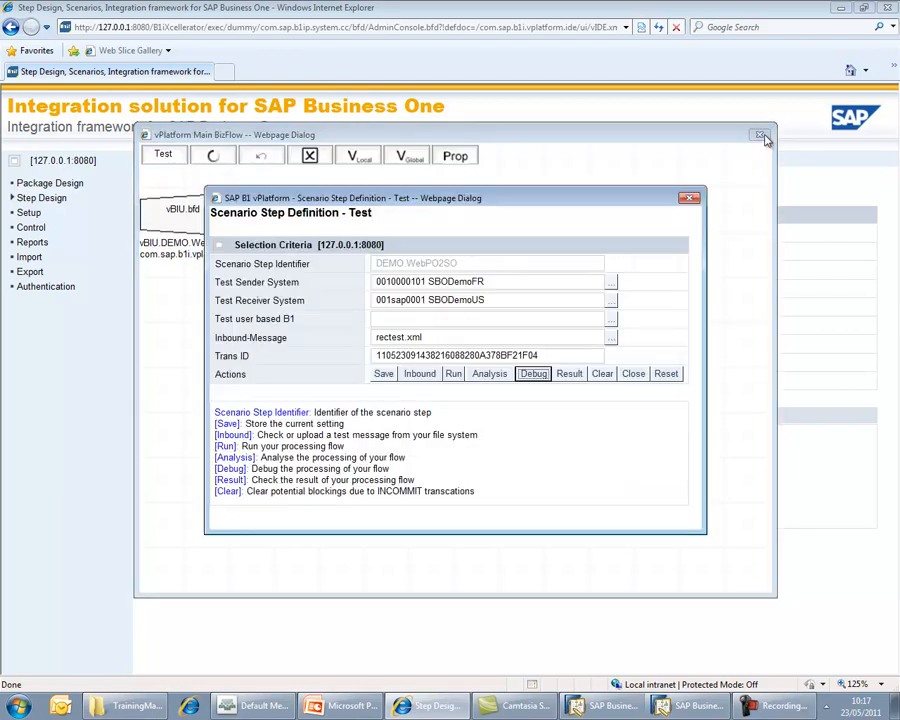
{"action": "left_click", "coordinate": [689, 200]}
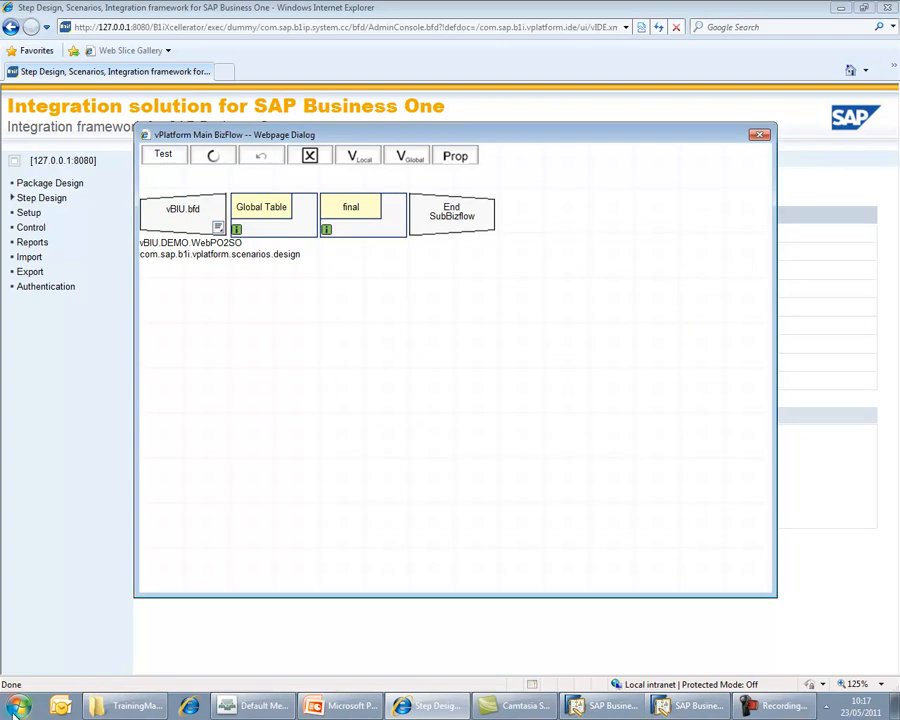
{"action": "key", "text": "super"}
- Launch XMLSpy, start File > Open URL, and log in to browse the B1i server
{"action": "left_click", "coordinate": [40, 592]}
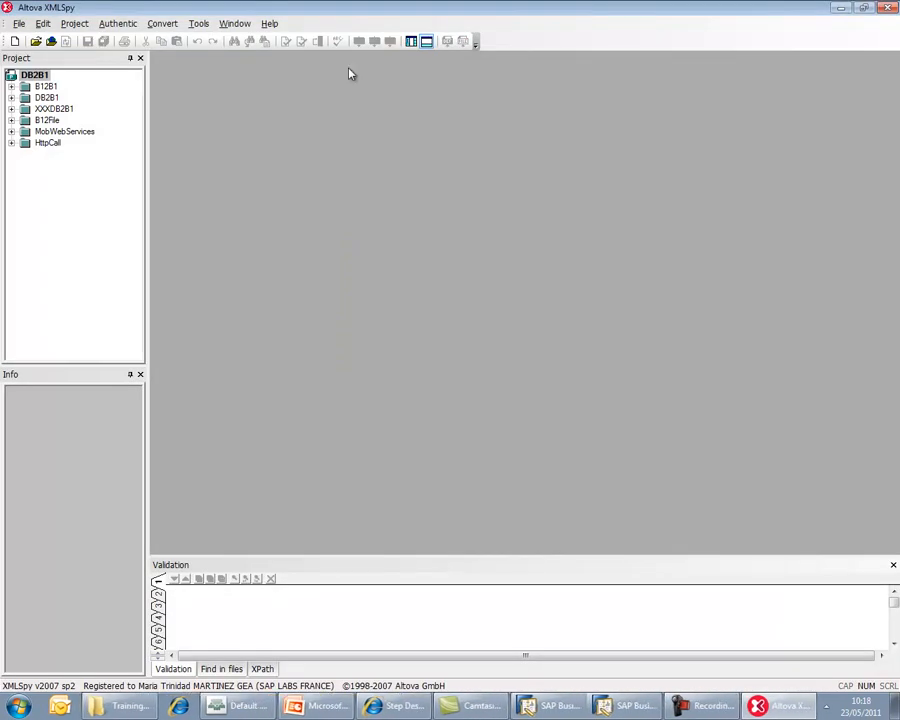
{"action": "left_click", "coordinate": [18, 24]}
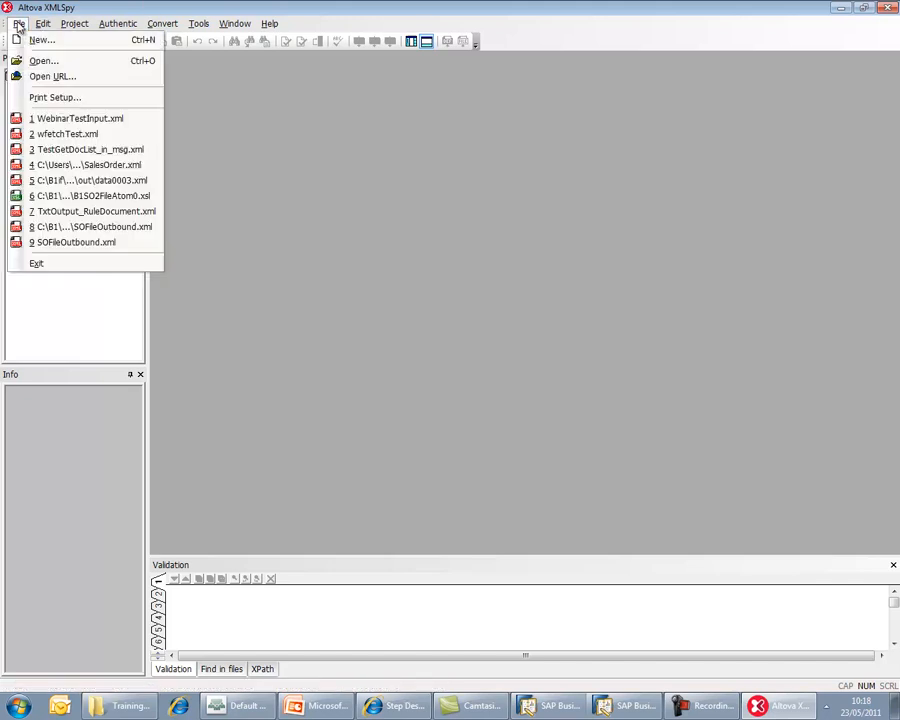
{"action": "left_click", "coordinate": [37, 84]}
{"action": "left_click", "coordinate": [584, 335]}
{"action": "left_click", "coordinate": [441, 382]}
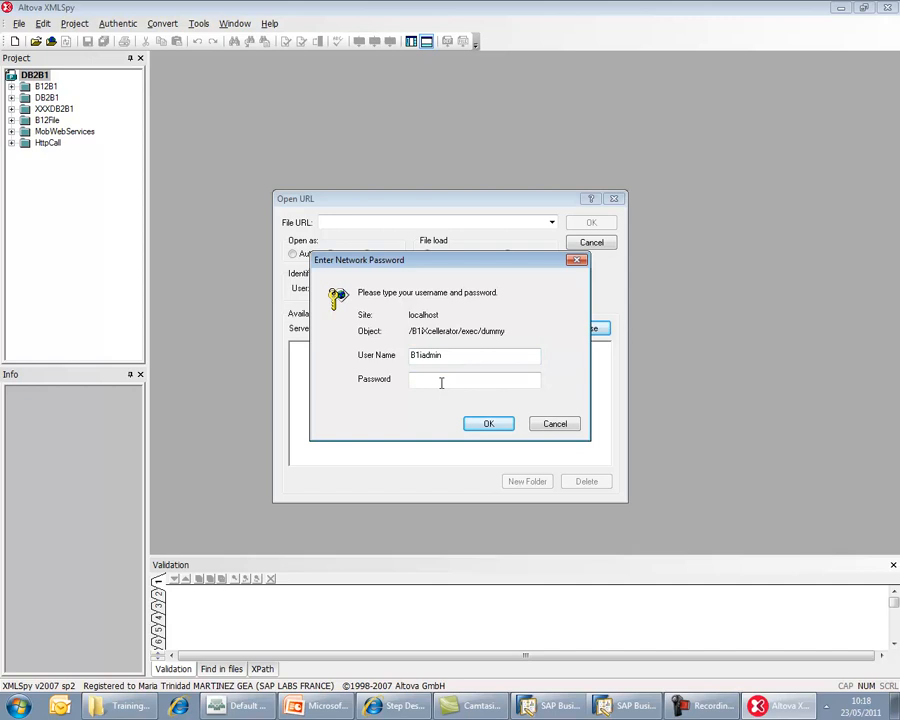
{"action": "key", "text": "Return"}
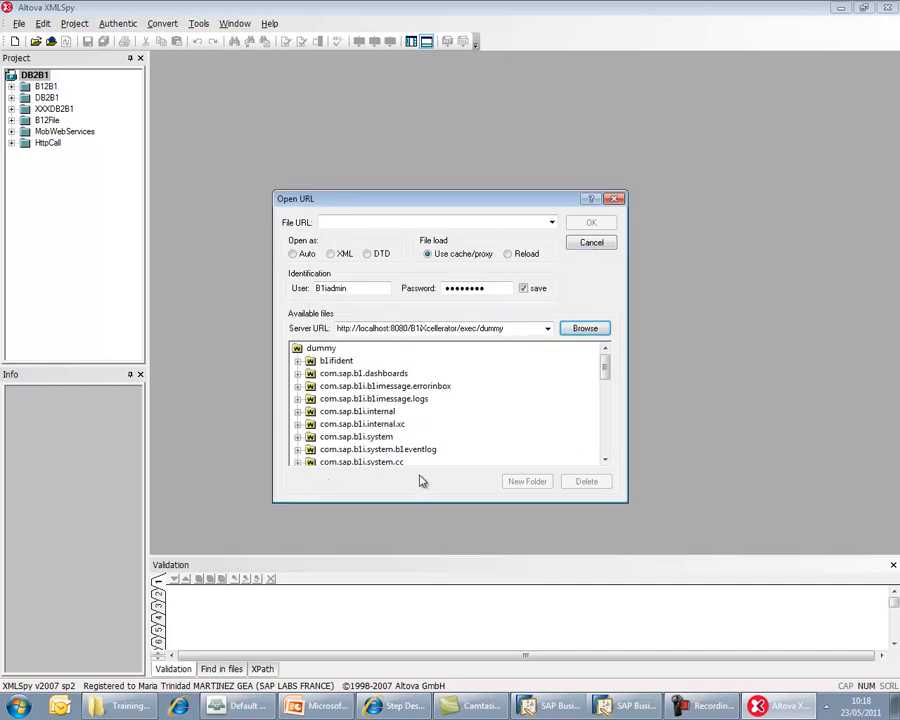
- Open vTbl.SysPropertiesTable.xml from com.sap.b1i.vplatform.scenarios.design > vPac.DEMO.WebB12B1
{"action": "left_click_drag", "start_coordinate": [604, 369], "coordinate": [606, 446]}
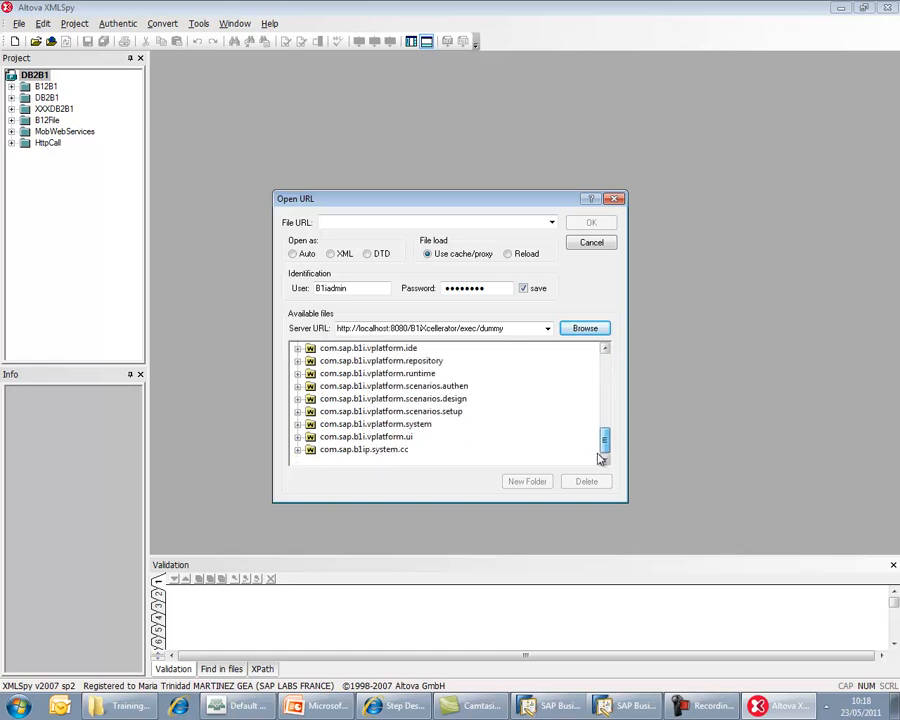
{"action": "left_click", "coordinate": [360, 399]}
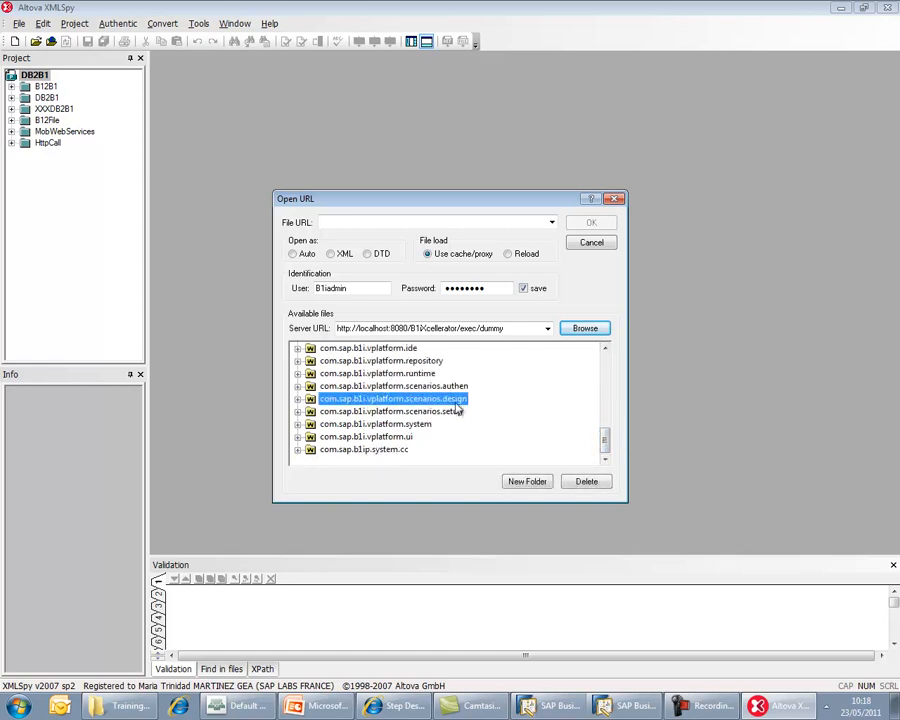
{"action": "left_click", "coordinate": [297, 401]}
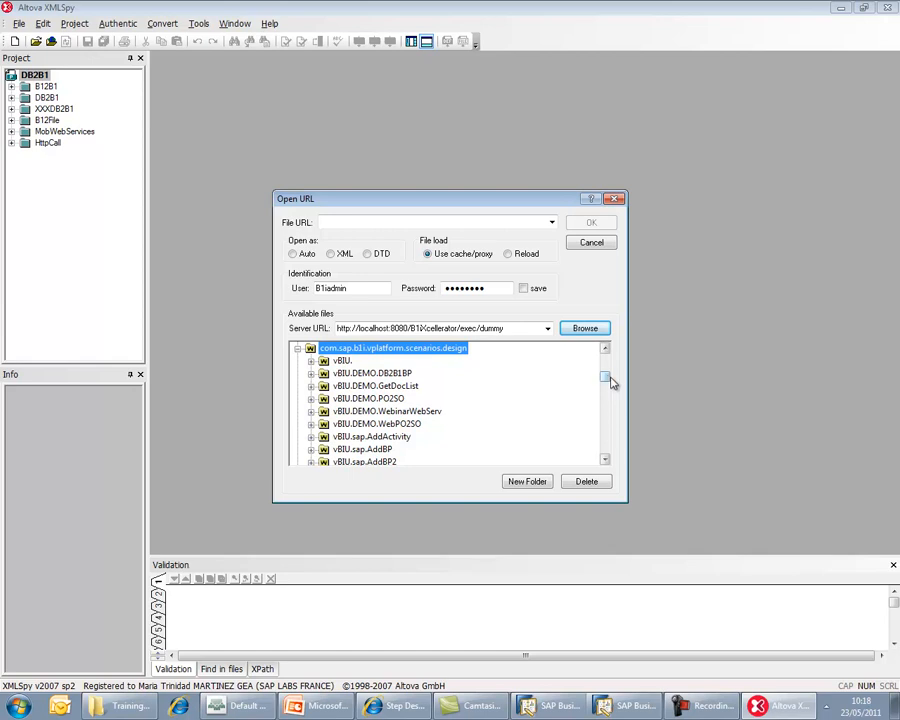
{"action": "left_click_drag", "start_coordinate": [605, 378], "coordinate": [610, 441]}
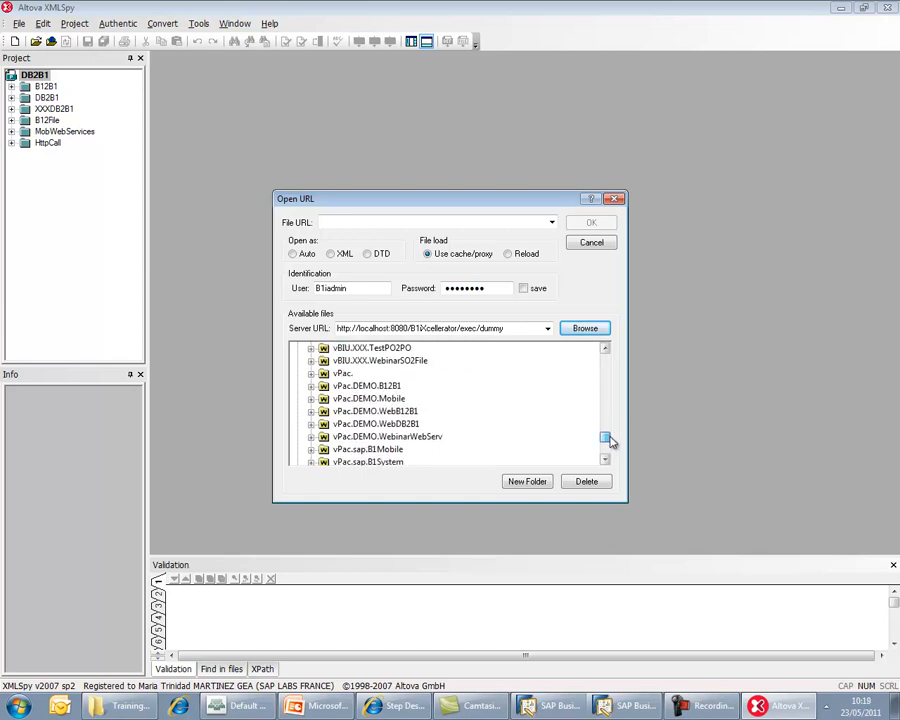
{"action": "left_click", "coordinate": [400, 412]}
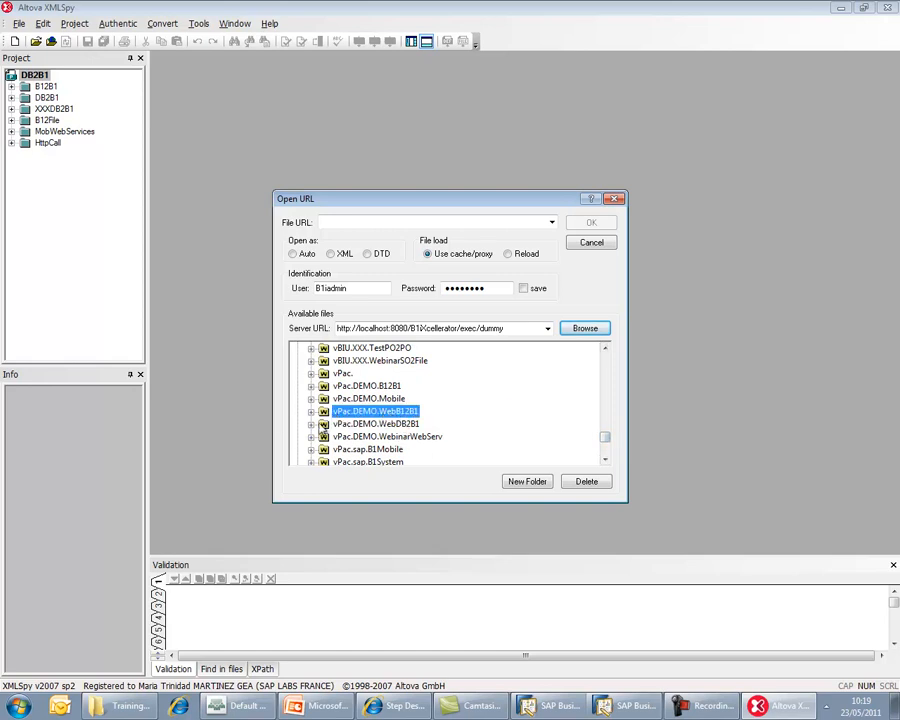
{"action": "left_click", "coordinate": [311, 411]}
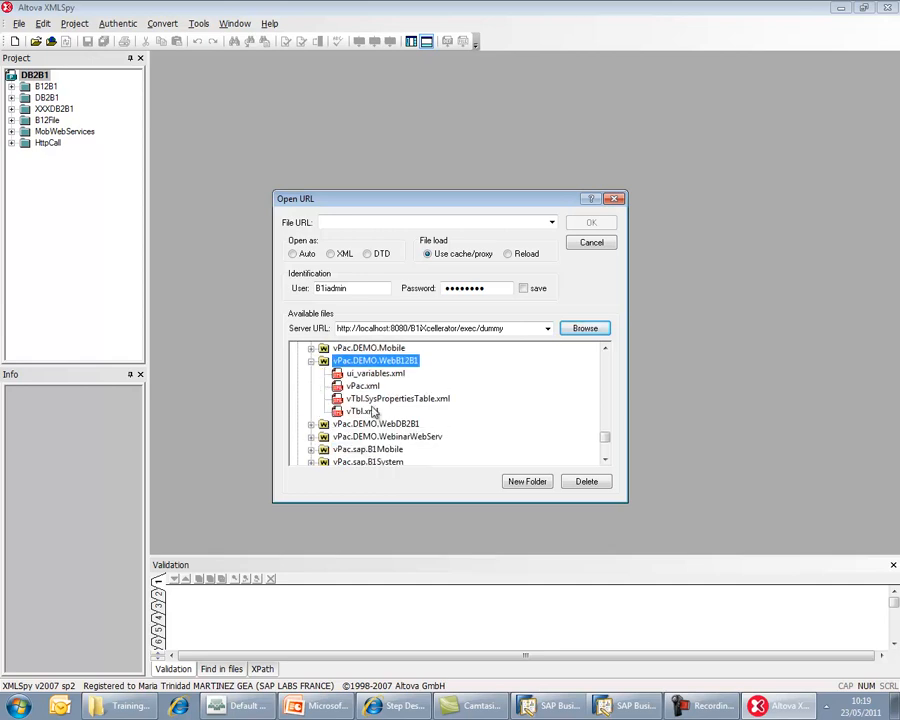
{"action": "left_click", "coordinate": [398, 398]}
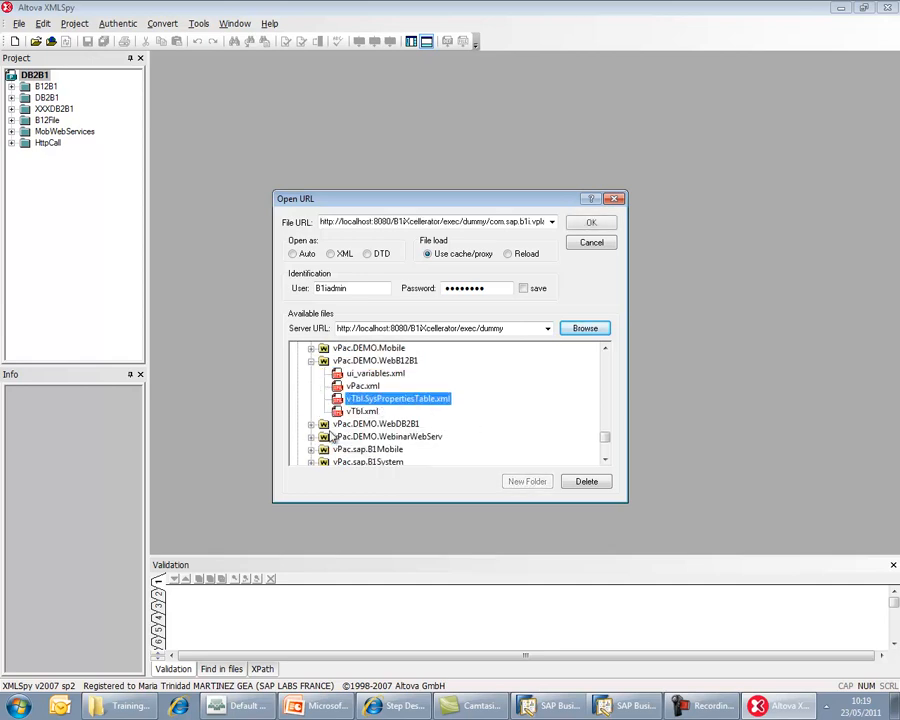
{"action": "double_click", "coordinate": [429, 401]}
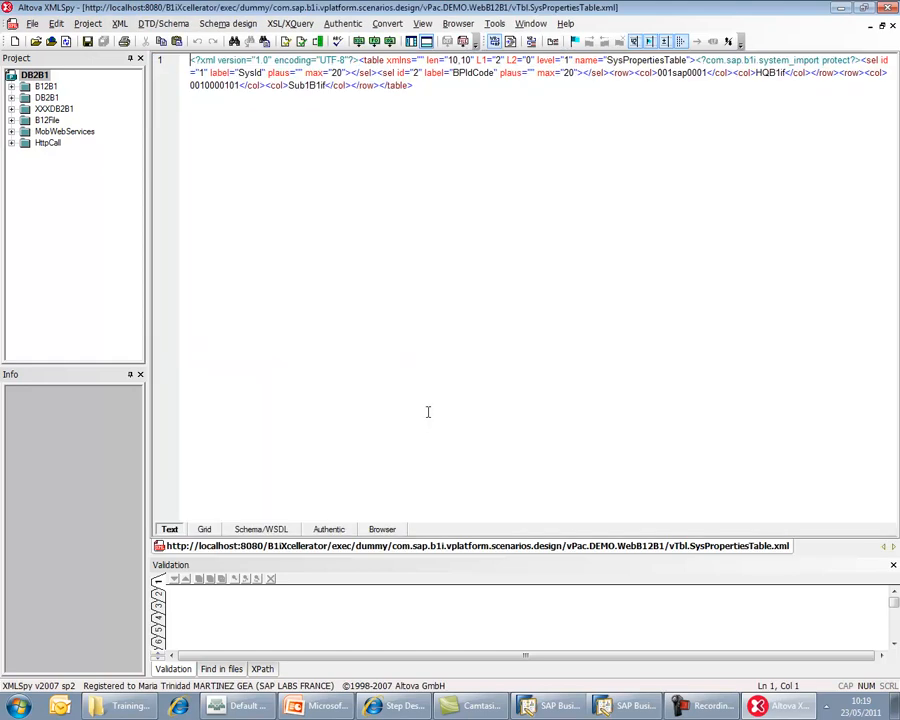
{"action": "left_click", "coordinate": [494, 41]}
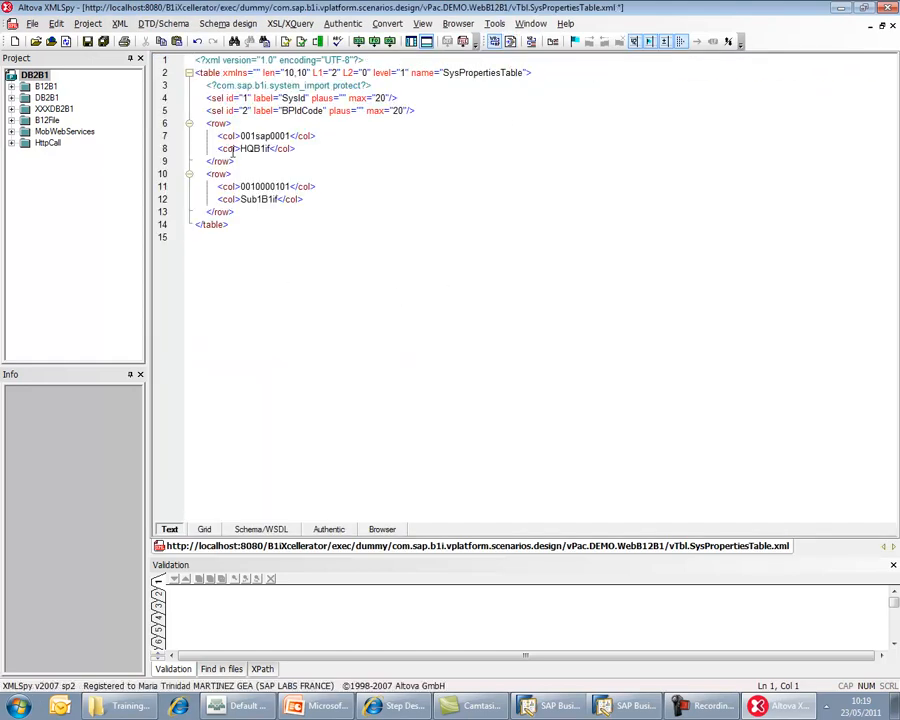
{"action": "left_click_drag", "start_coordinate": [203, 123], "coordinate": [255, 125]}
{"action": "left_click_drag", "start_coordinate": [217, 136], "coordinate": [326, 148]}
{"action": "left_click", "coordinate": [311, 150]}
{"action": "left_click_drag", "start_coordinate": [240, 136], "coordinate": [270, 148]}
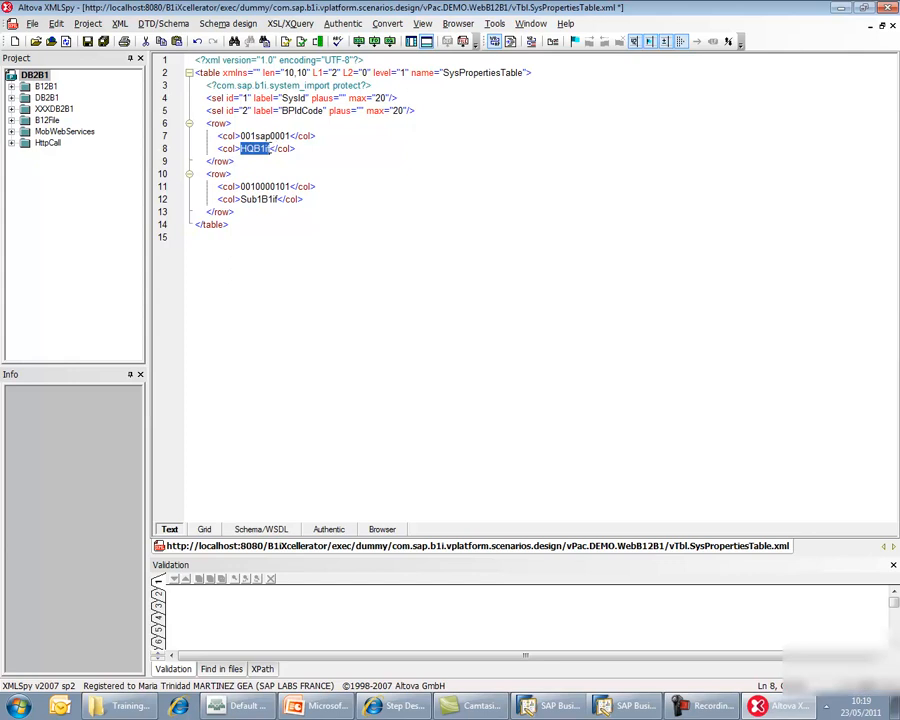
{"action": "left_click_drag", "start_coordinate": [241, 187], "coordinate": [273, 199]}
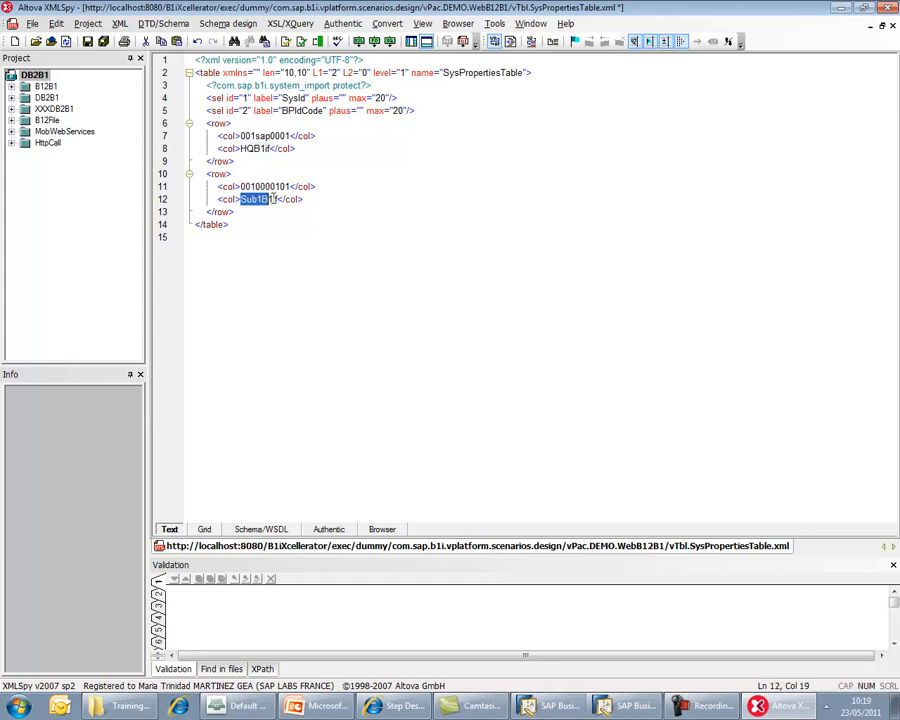
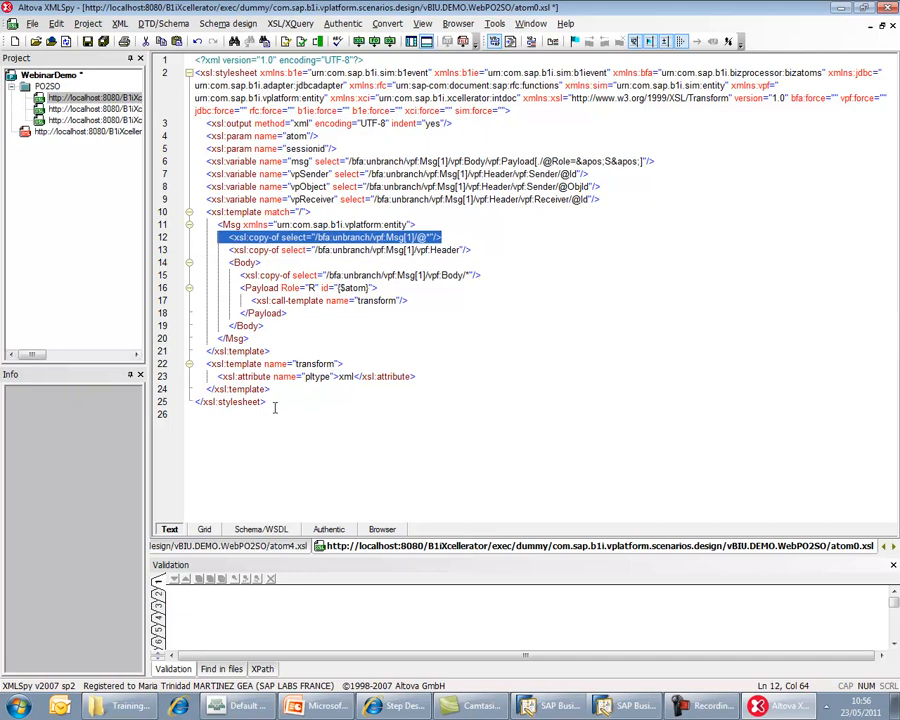
- Replace line 23 with the xsl:copy-of line and pretty-print the stylesheet
{"action": "left_click", "coordinate": [300, 377]}
{"action": "left_click", "coordinate": [185, 381]}
{"action": "type", "text": "<xsl:copy-of select=\"/bfa:unbranch/vpf:Msg/vpf:Body/vpf:Payload/FinalAtomResult/*\"/>"}
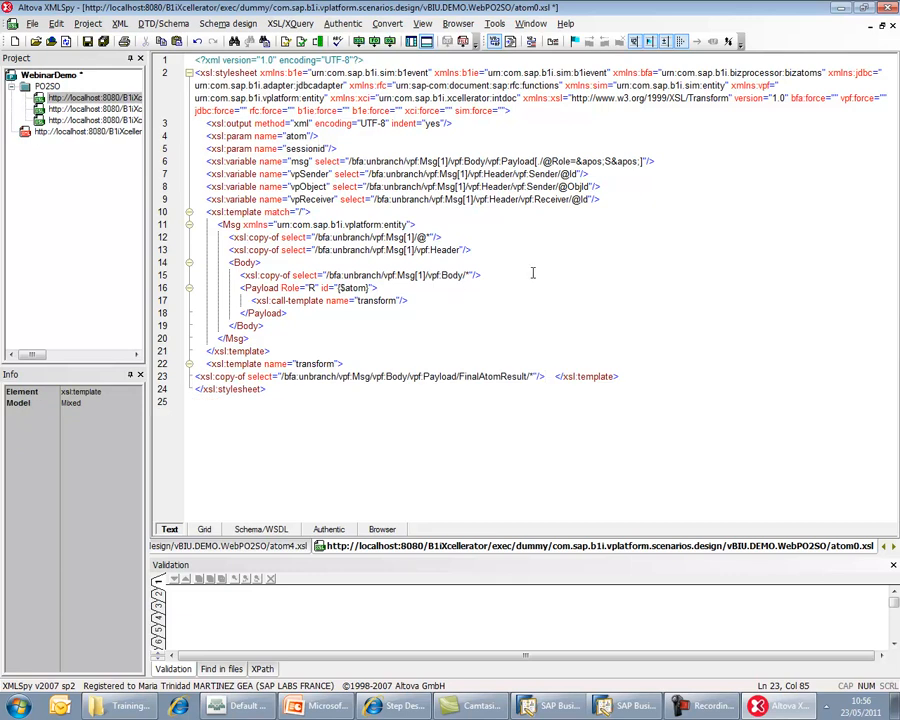
{"action": "left_click", "coordinate": [494, 41]}
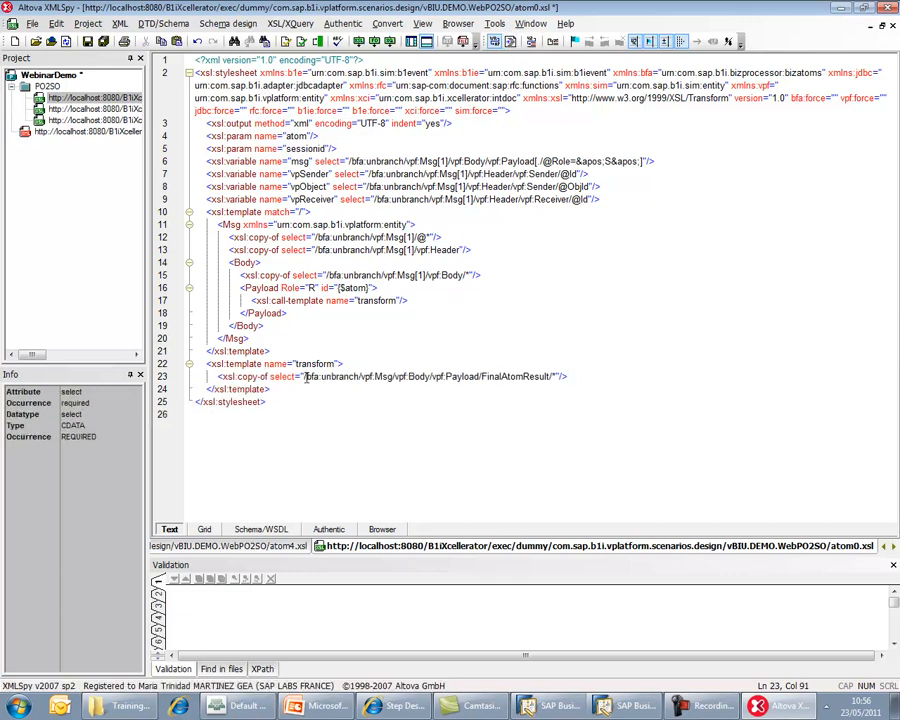
- Check the copied Msg/Body/Payload/FinalAtomResult path, then return to the BizFlow in Internet Explorer
{"action": "double_click", "coordinate": [384, 377]}
{"action": "double_click", "coordinate": [419, 377]}
{"action": "double_click", "coordinate": [462, 377]}
{"action": "double_click", "coordinate": [515, 377]}
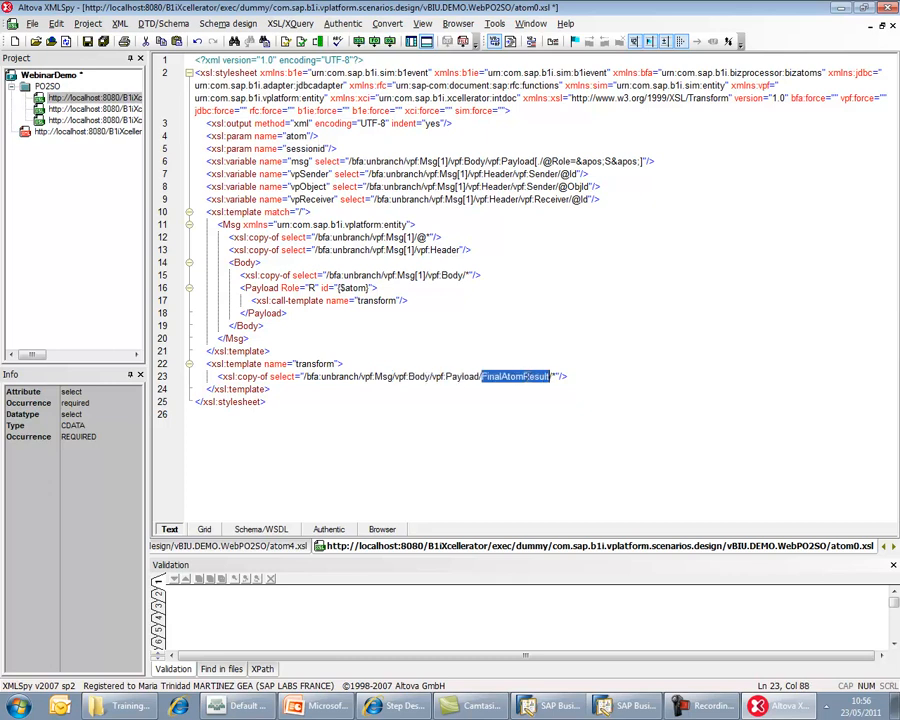
{"action": "key", "text": "alt+Tab"}
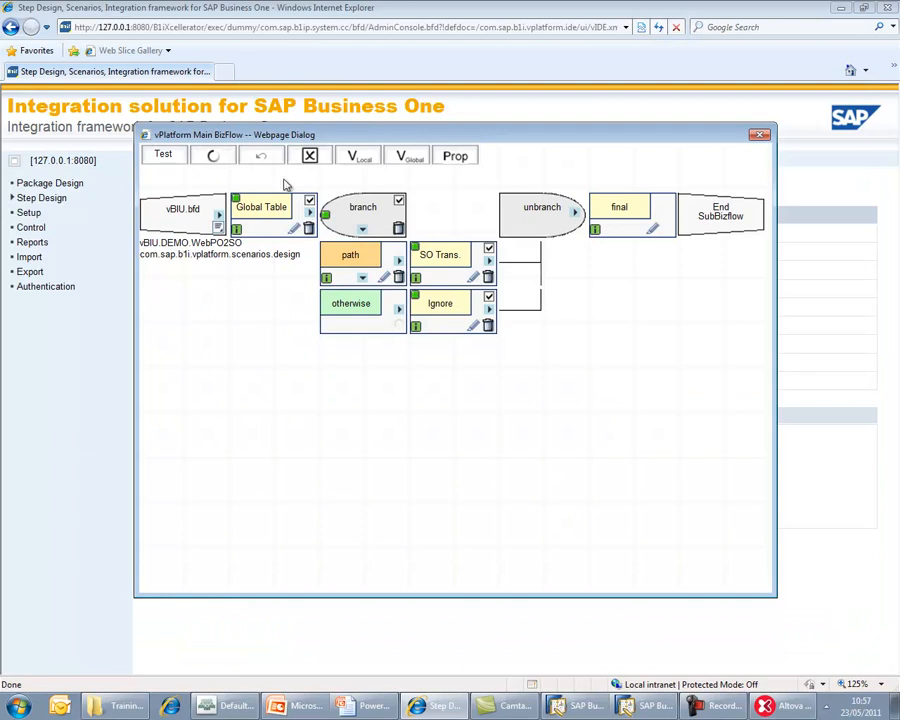
- Test-run the WebPO2SO step with rectest.xml in debug mode and open the End SubBizflow inbound document
{"action": "left_click", "coordinate": [170, 158]}
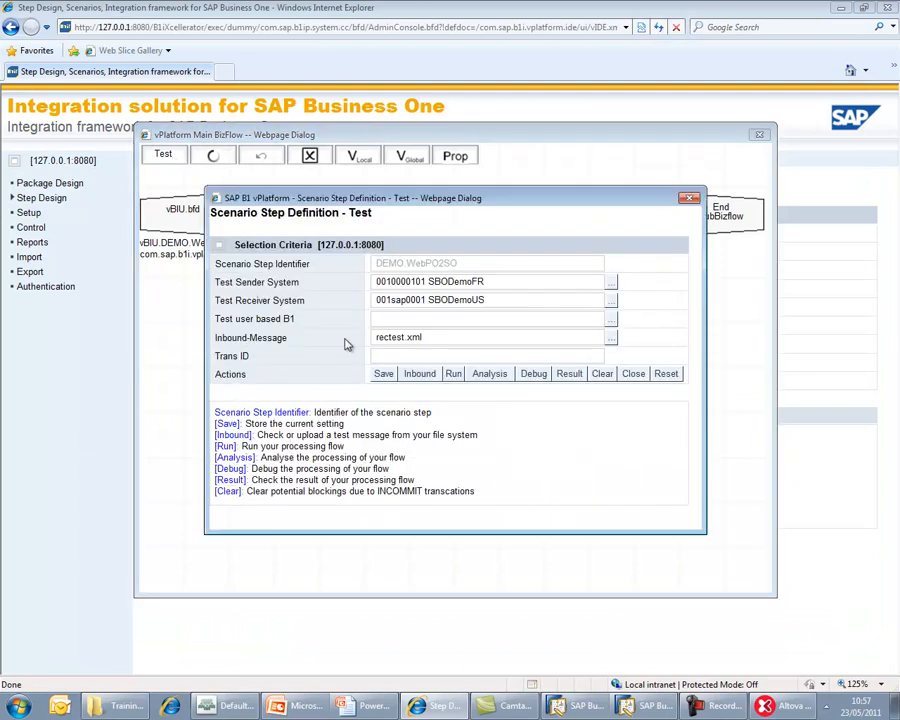
{"action": "left_click", "coordinate": [452, 372]}
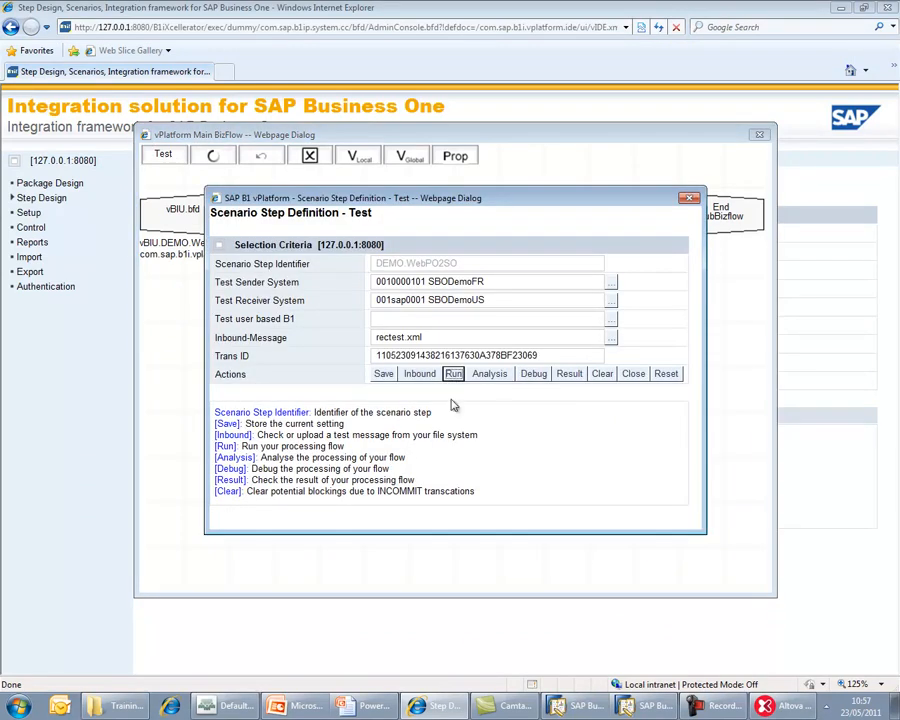
{"action": "left_click", "coordinate": [533, 374]}
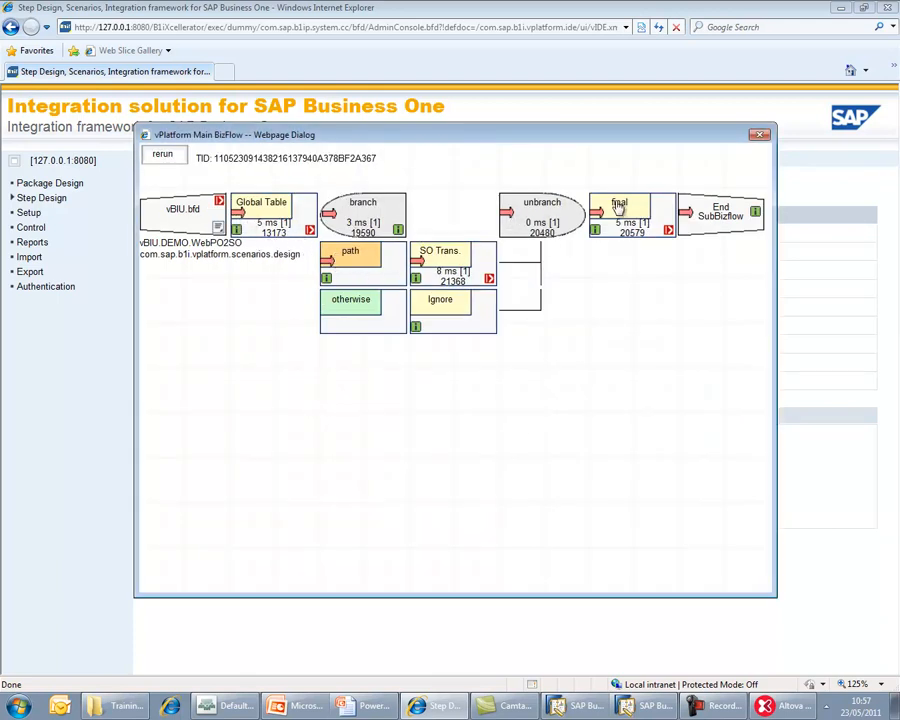
{"action": "left_click", "coordinate": [690, 216]}
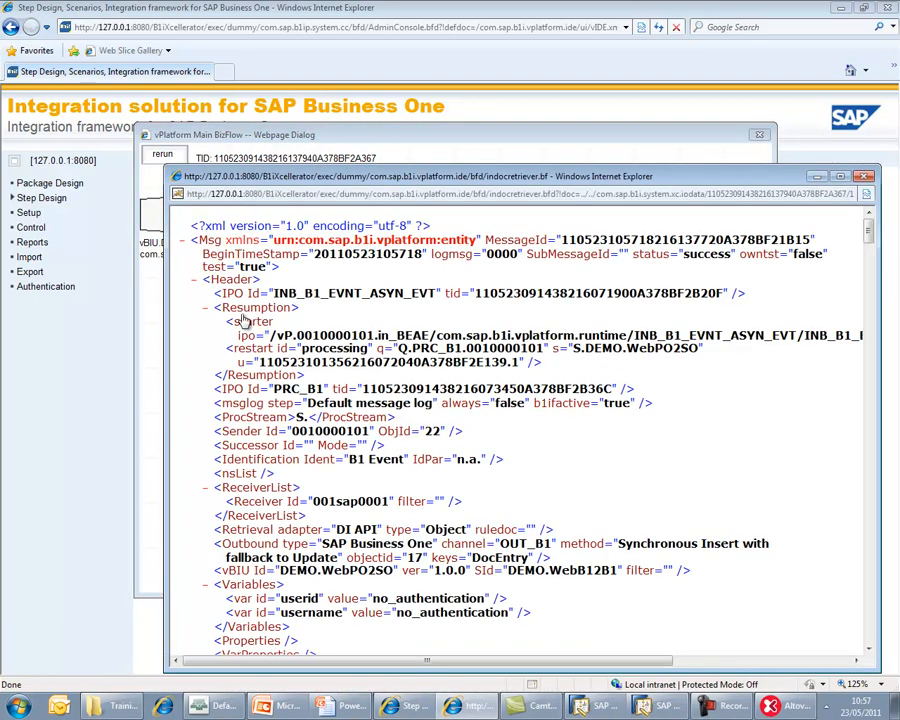
- Collapse the Header and T, S, atom1, atom3 payloads to inspect the atom0 Sub1B1if sales order, then close it
{"action": "left_click", "coordinate": [194, 280]}
{"action": "scroll", "coordinate": [268, 322], "scroll_direction": "down", "scroll_amount": 2}
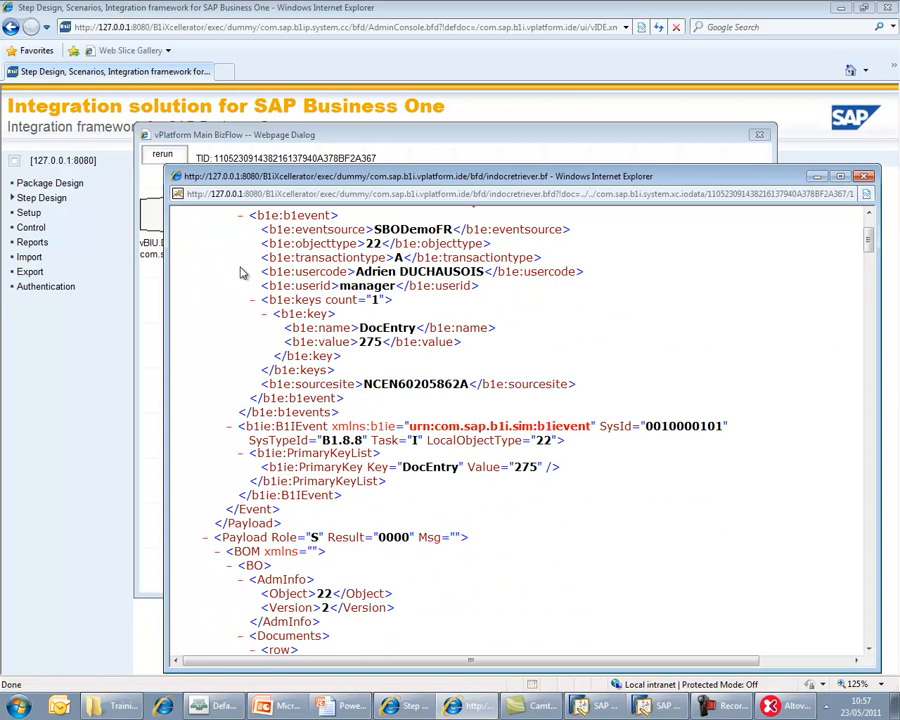
{"action": "scroll", "coordinate": [240, 273], "scroll_direction": "up", "scroll_amount": 2}
{"action": "left_click", "coordinate": [205, 241]}
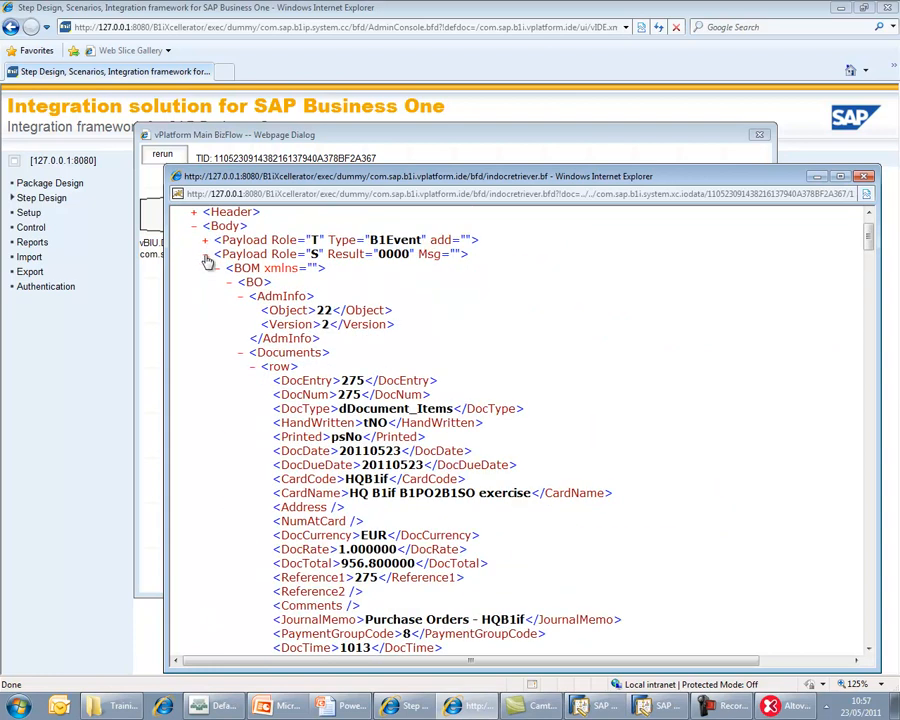
{"action": "left_click", "coordinate": [205, 255]}
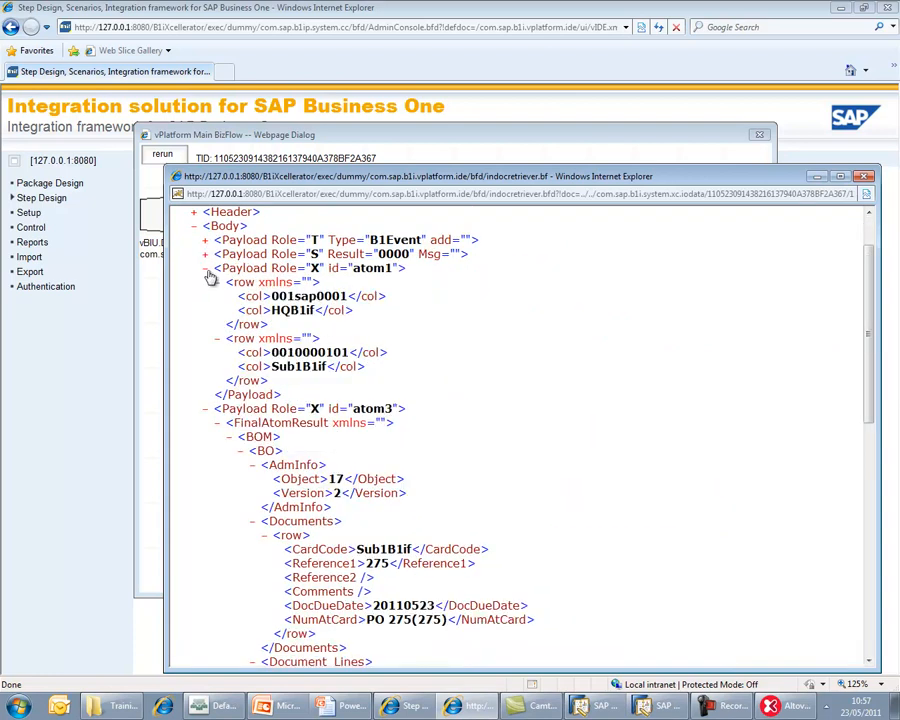
{"action": "left_click", "coordinate": [205, 270]}
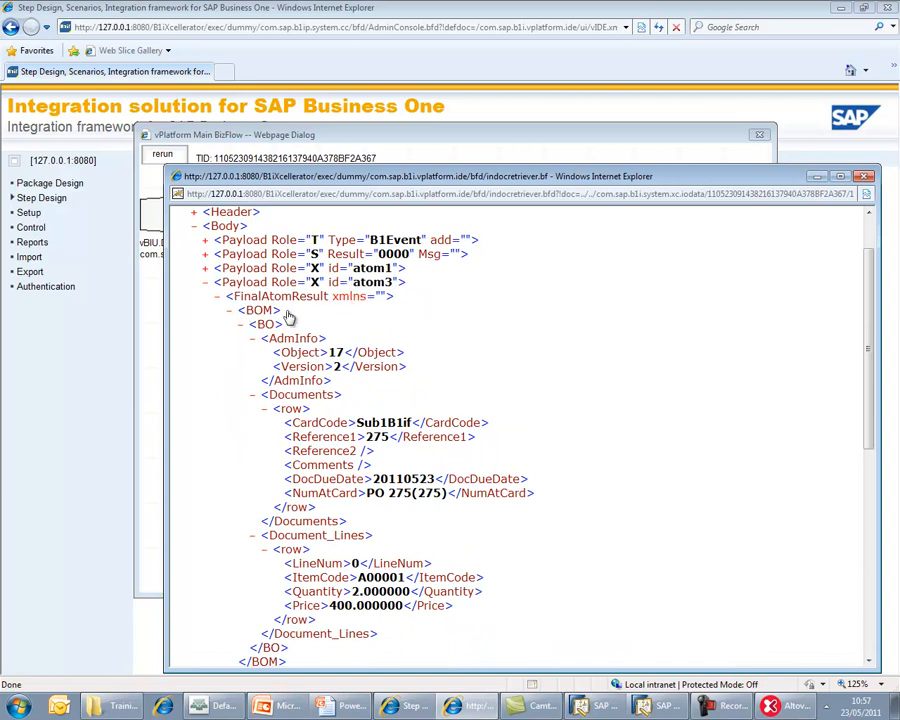
{"action": "left_click", "coordinate": [205, 284]}
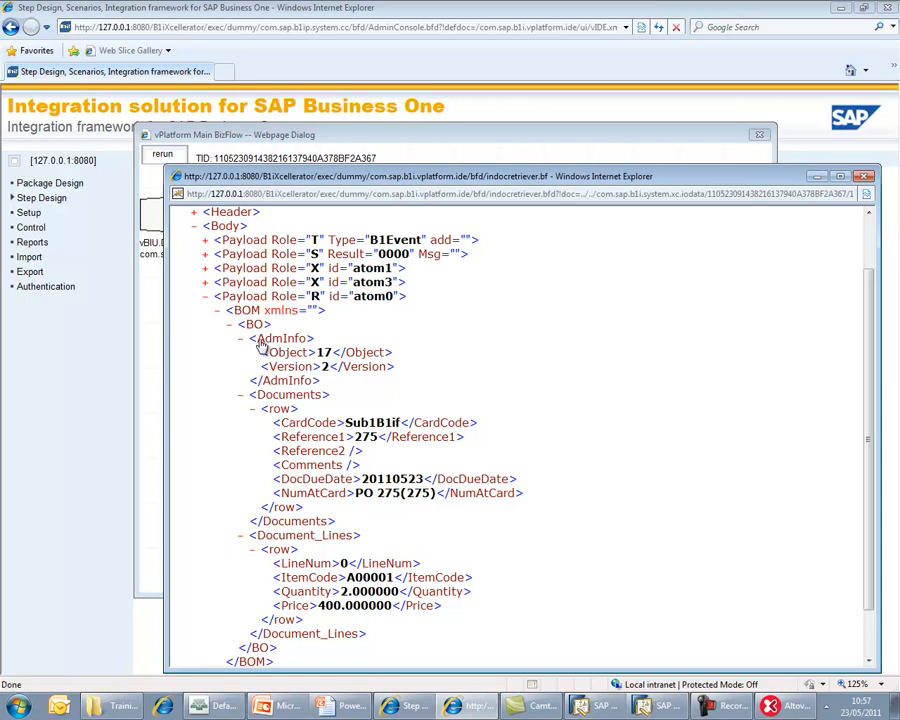
{"action": "scroll", "coordinate": [370, 473], "scroll_direction": "down", "scroll_amount": 2}
{"action": "scroll", "coordinate": [362, 520], "scroll_direction": "up", "scroll_amount": 2}
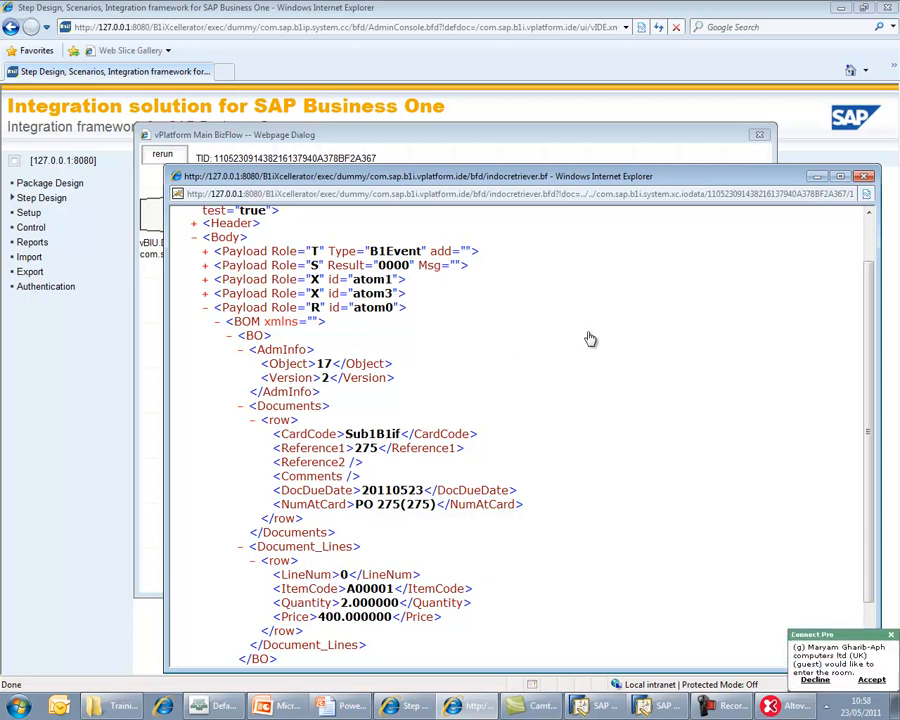
{"action": "left_click", "coordinate": [865, 177]}
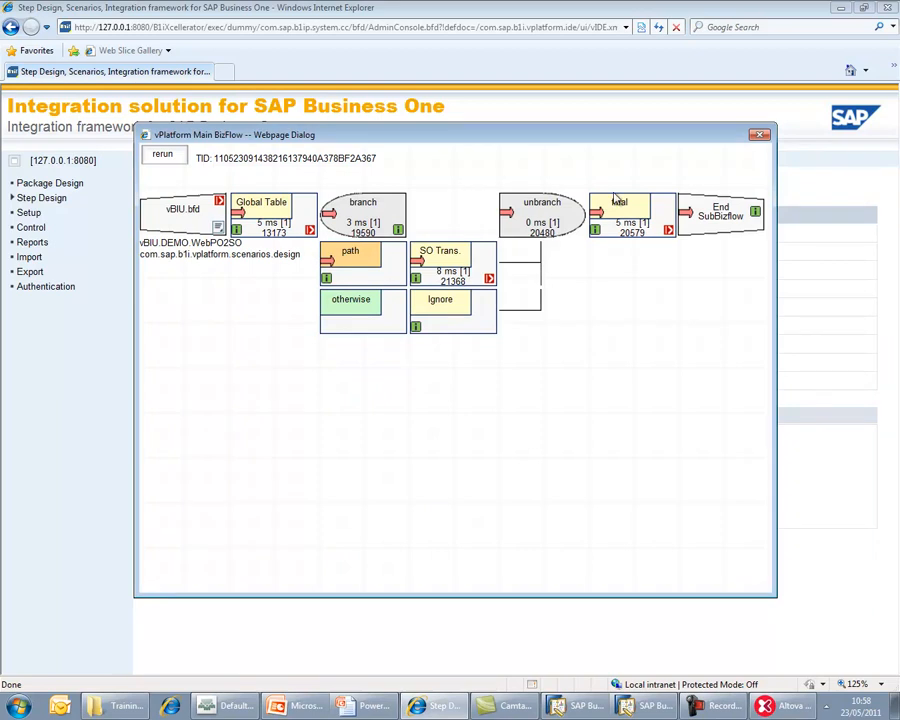
- Close the debug, test settings and BizFlow dialogs to return to package setup
{"action": "left_click", "coordinate": [760, 136]}
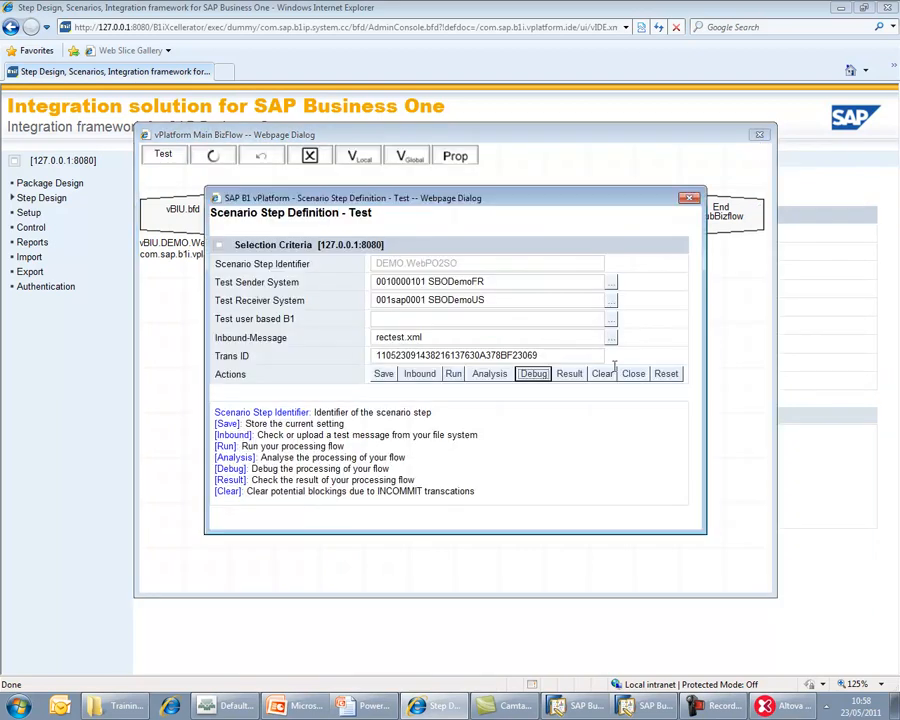
{"action": "left_click", "coordinate": [691, 198]}
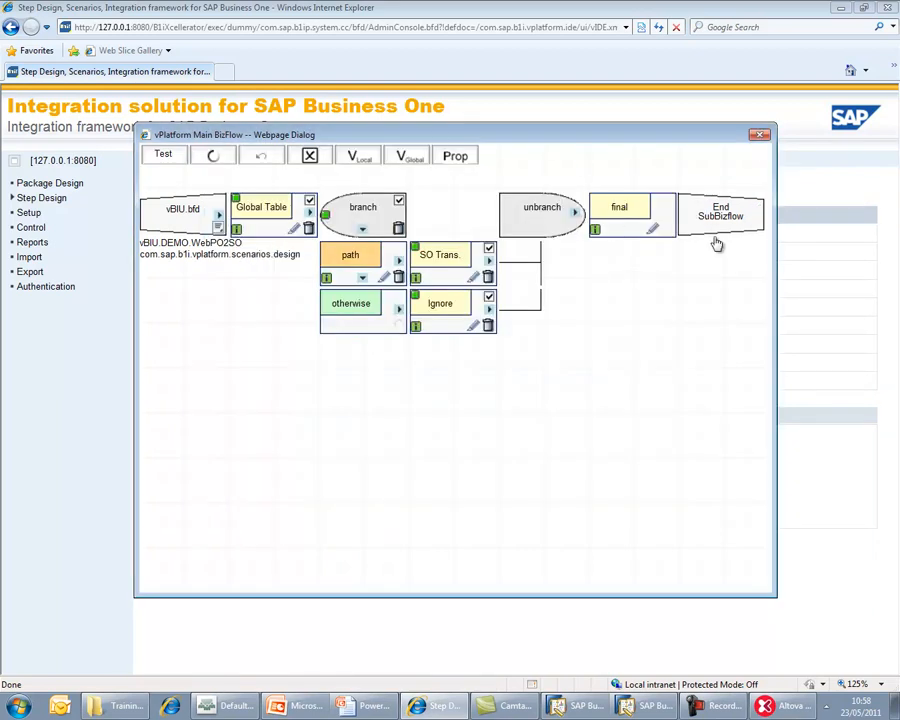
{"action": "left_click", "coordinate": [761, 136]}
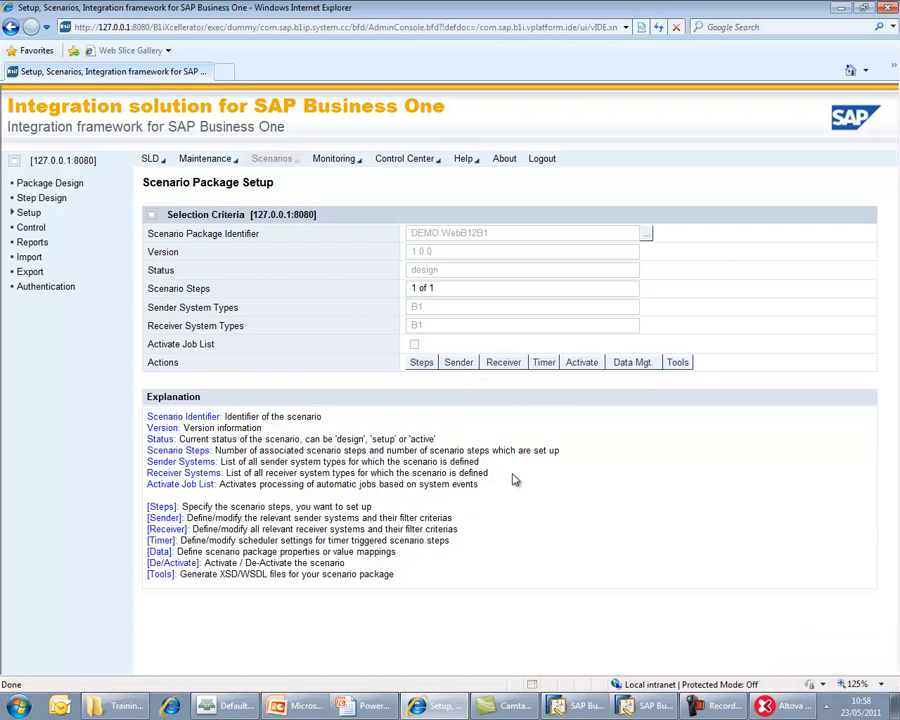
{"action": "left_click", "coordinate": [646, 364]}
{"action": "left_click", "coordinate": [571, 339]}
{"action": "left_click", "coordinate": [450, 388]}
{"action": "left_click", "coordinate": [268, 358]}
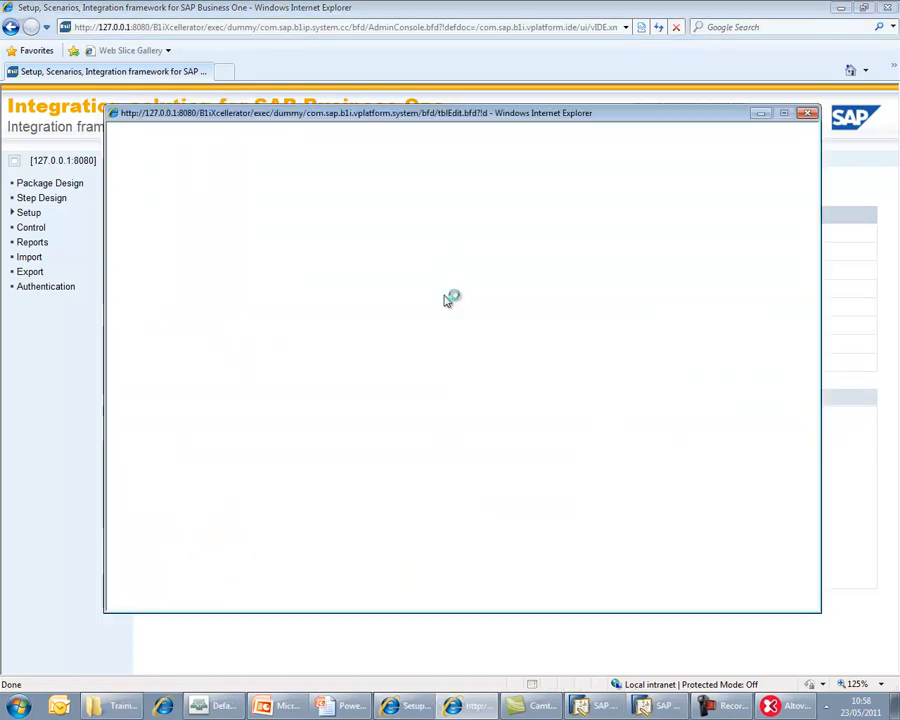
{"action": "left_click_drag", "start_coordinate": [191, 244], "coordinate": [240, 244]}
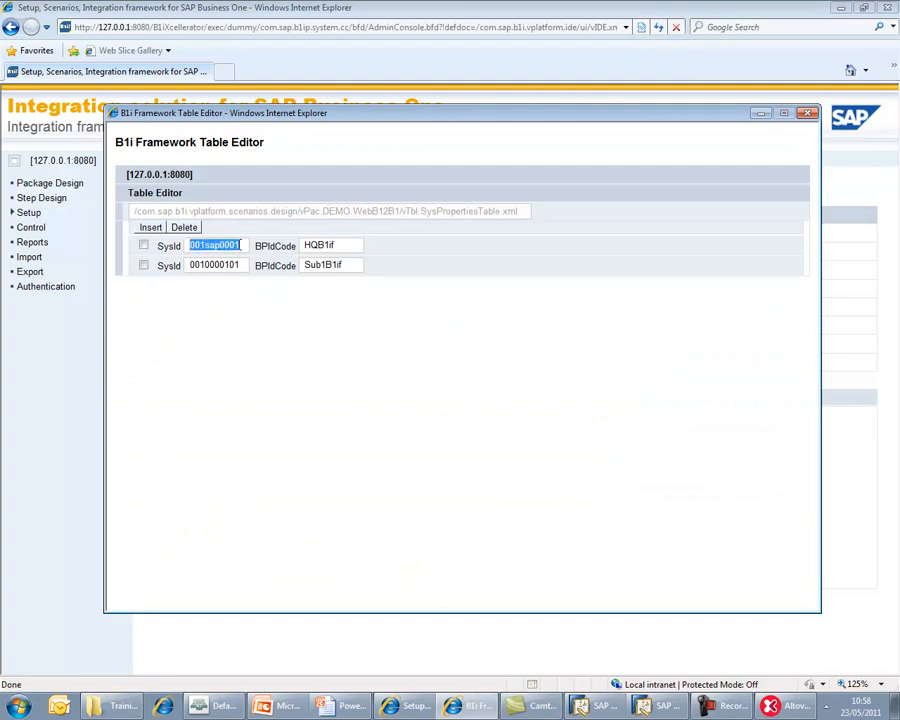
{"action": "left_click_drag", "start_coordinate": [347, 244], "coordinate": [299, 246]}
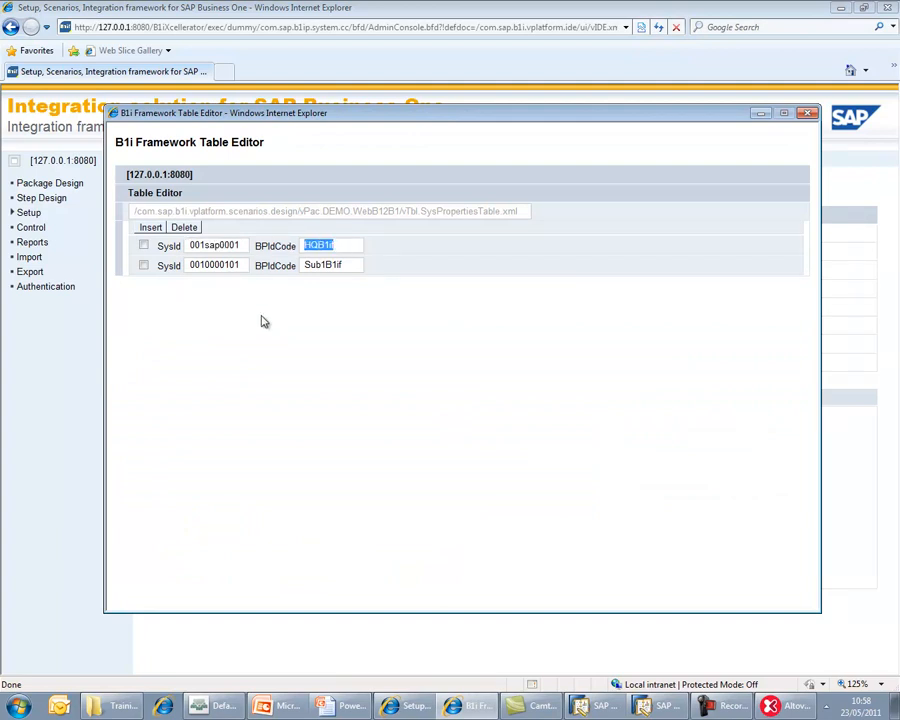
{"action": "left_click", "coordinate": [204, 265]}
{"action": "left_click_drag", "start_coordinate": [188, 264], "coordinate": [240, 268]}
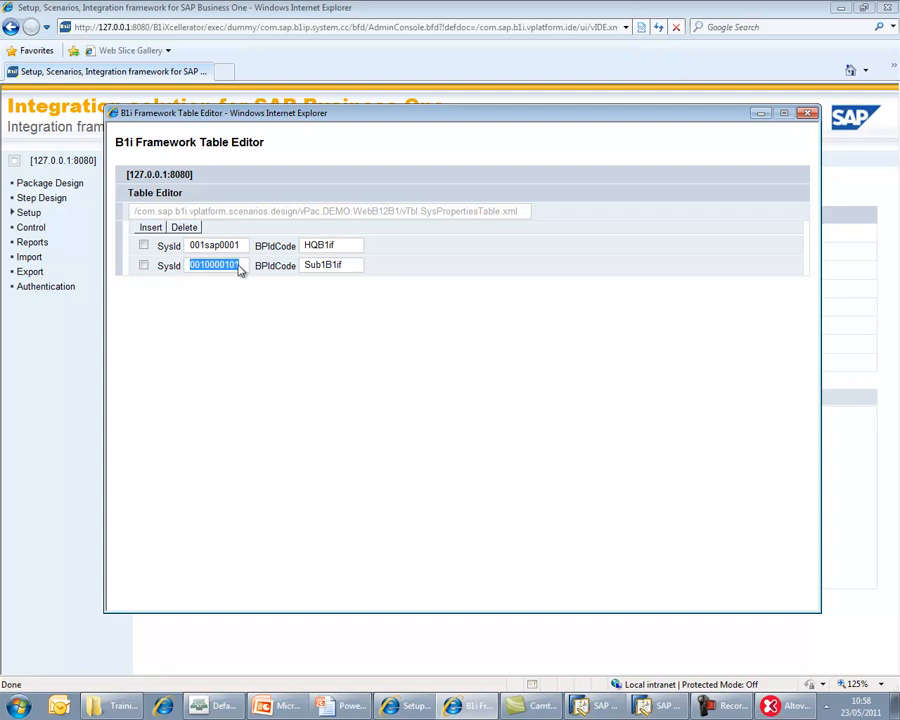
{"action": "double_click", "coordinate": [305, 265]}
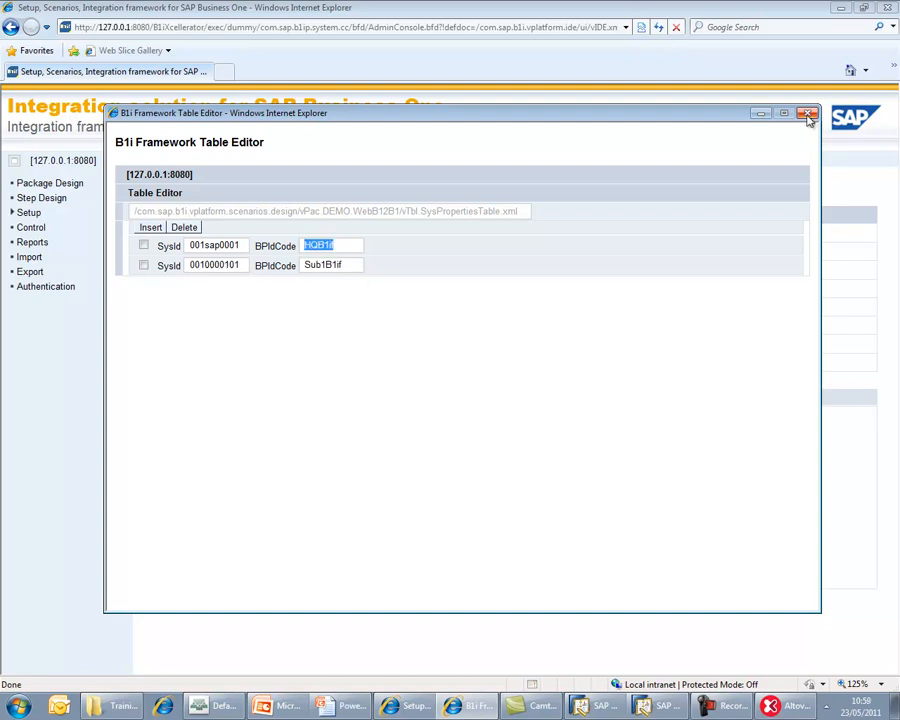
{"action": "left_click", "coordinate": [808, 115]}
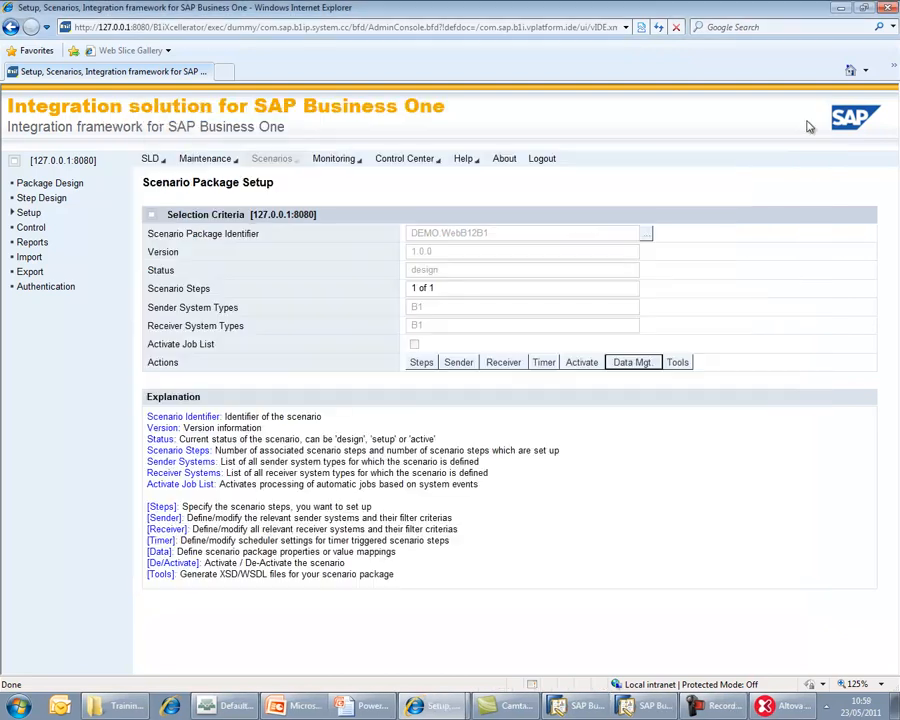
- Activate the DEMO.WebB12B1 scenario package, confirm it, and close the setup result dialog
{"action": "left_click", "coordinate": [582, 364]}
{"action": "left_click", "coordinate": [600, 374]}
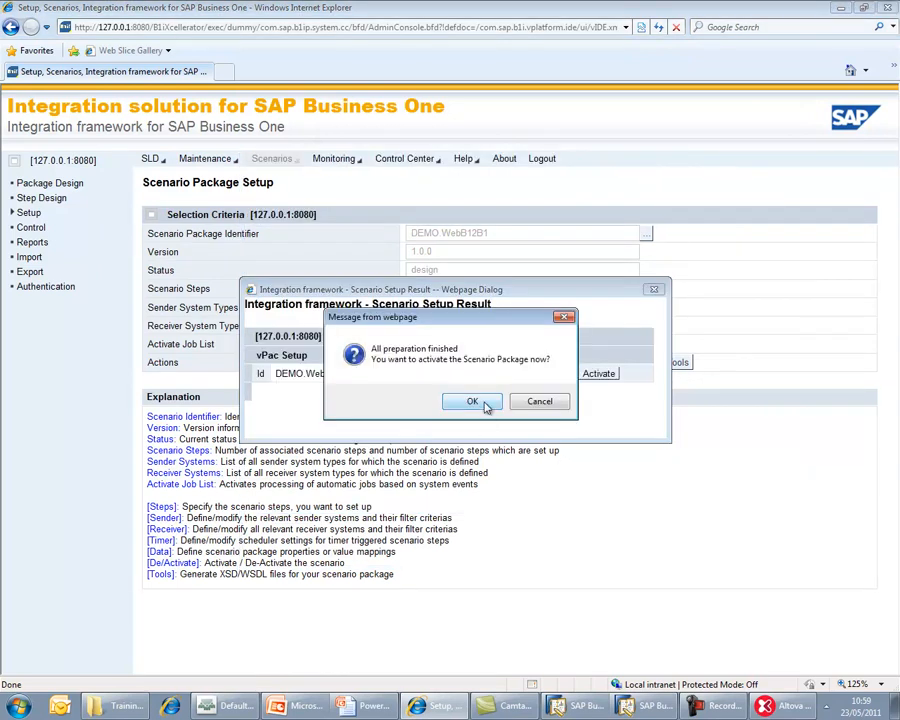
{"action": "left_click", "coordinate": [472, 401]}
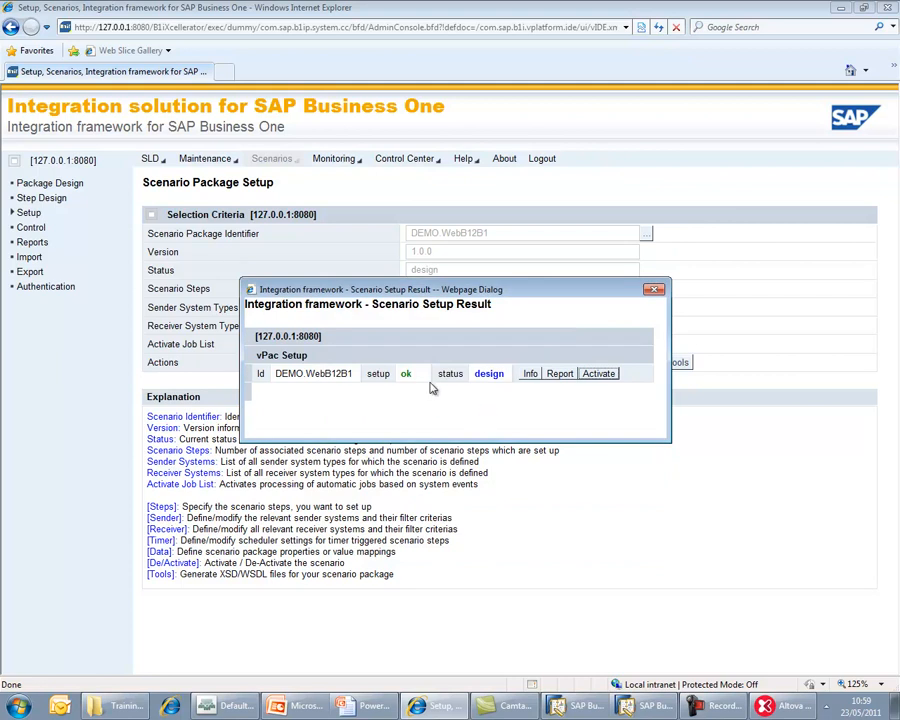
{"action": "left_click", "coordinate": [490, 399]}
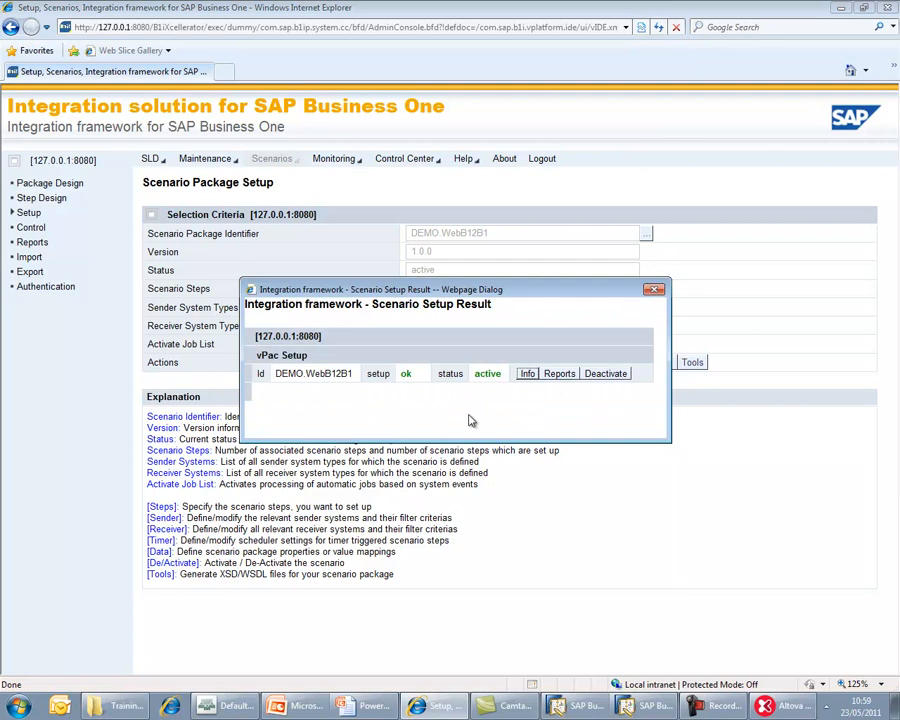
{"action": "left_click", "coordinate": [654, 290]}
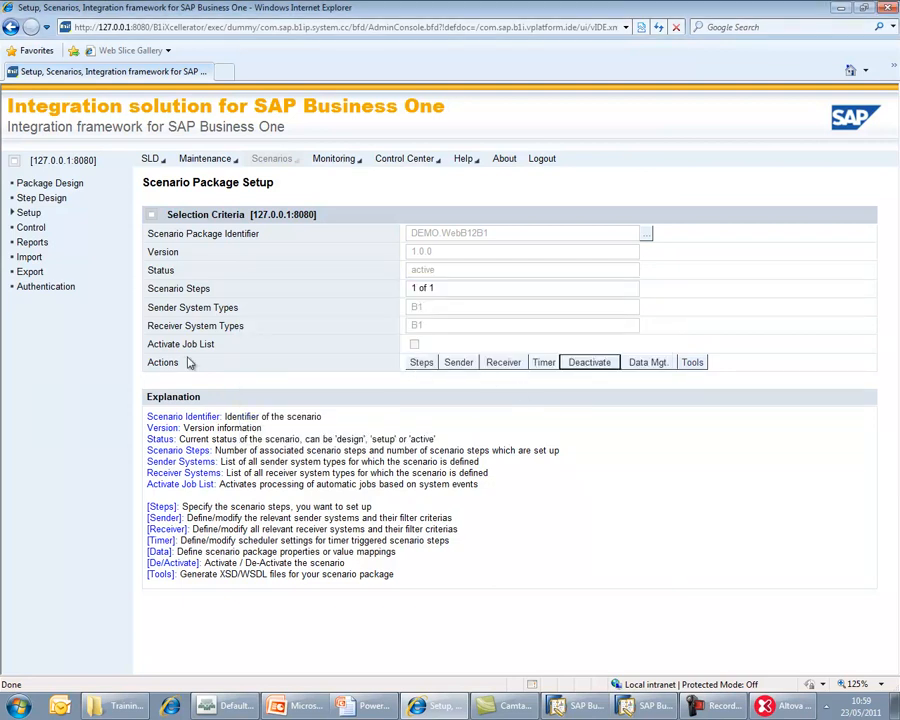
{"action": "left_click", "coordinate": [30, 229]}
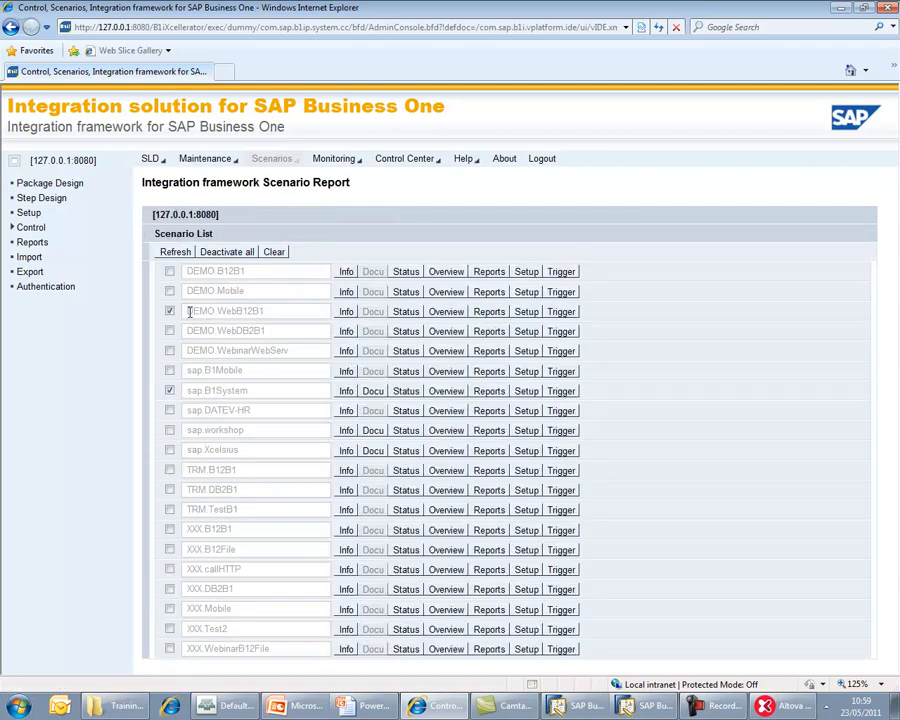
- Inspect the DEMO.WebB12B1 overview BizFlow, from B1Event trigger to DI Object insert, then close both dialogs
{"action": "left_click_drag", "start_coordinate": [189, 312], "coordinate": [258, 311]}
{"action": "left_click", "coordinate": [230, 371]}
{"action": "left_click", "coordinate": [446, 311]}
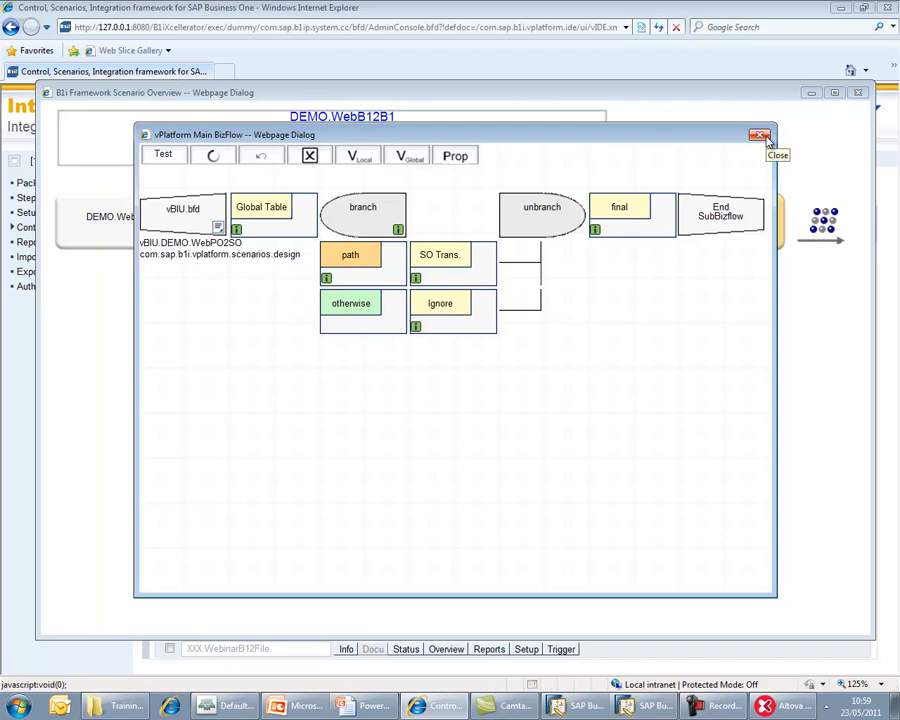
{"action": "left_click", "coordinate": [762, 136]}
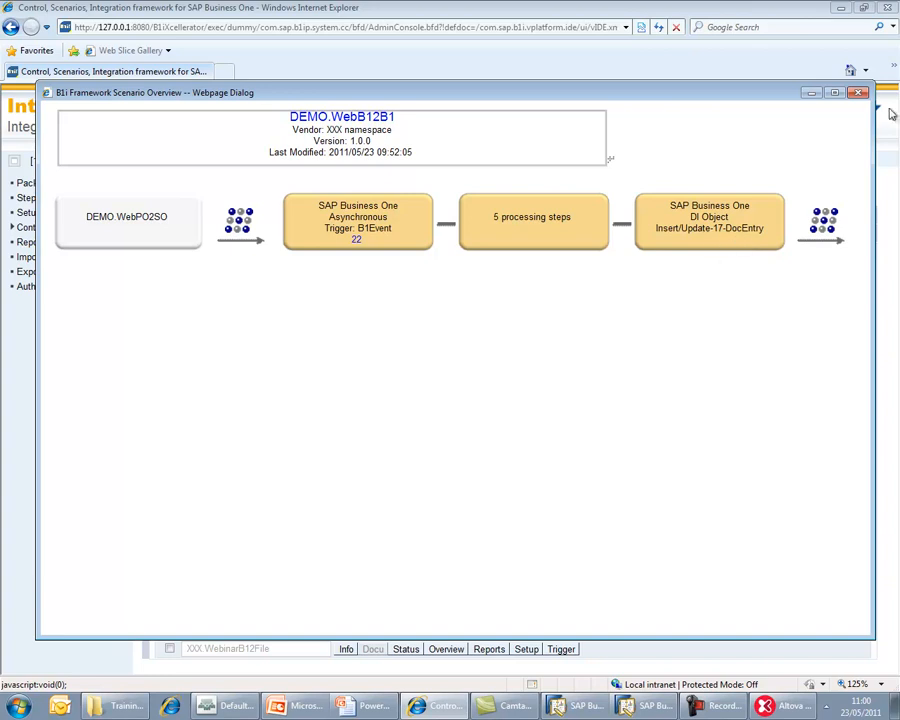
{"action": "left_click", "coordinate": [858, 92]}
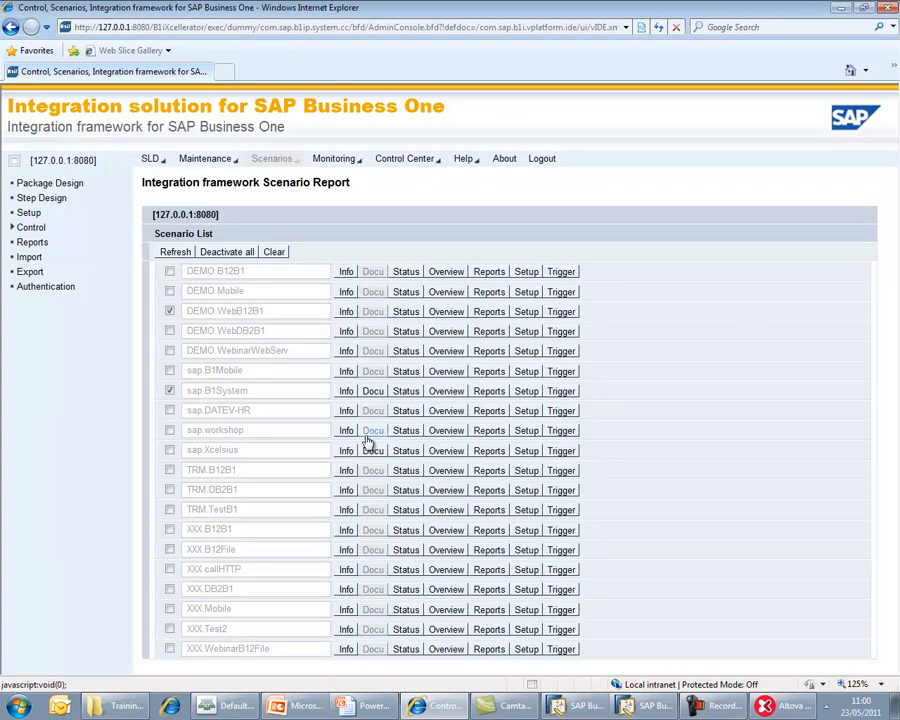
{"action": "left_click_drag", "start_coordinate": [186, 316], "coordinate": [273, 311]}
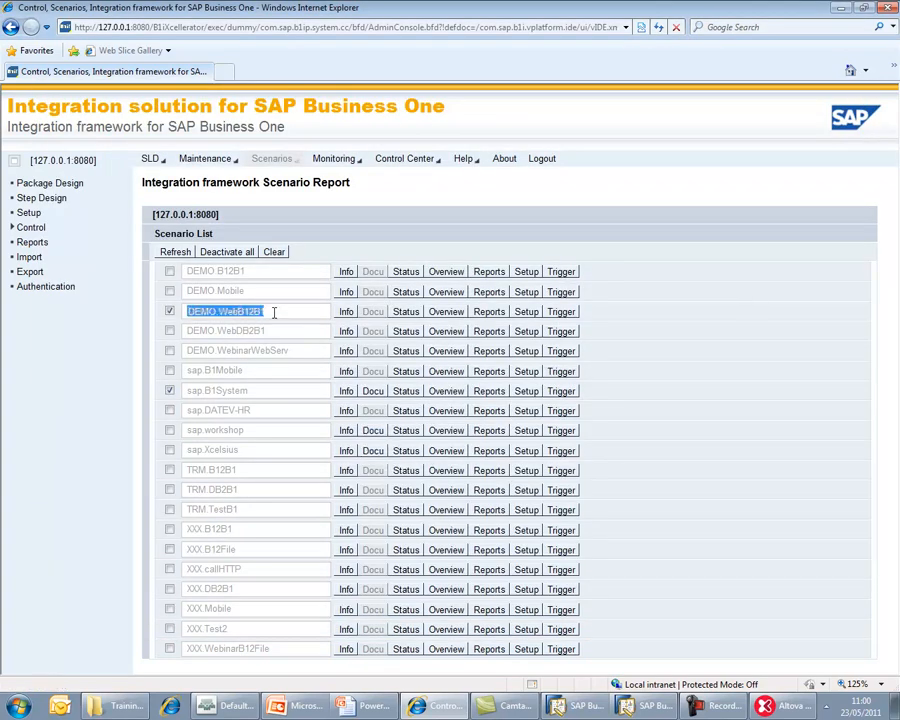
{"action": "left_click", "coordinate": [577, 712]}
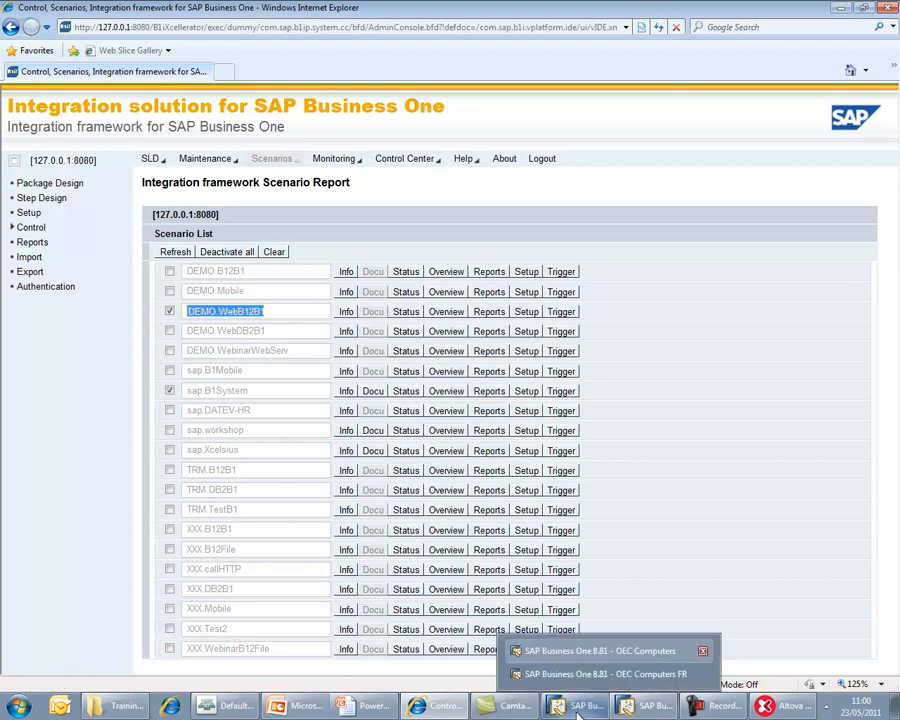
- Start a new OEC Computers FR purchase order to vendor HQB1if with remark 'Intercompany PO.'
{"action": "left_click", "coordinate": [600, 666]}
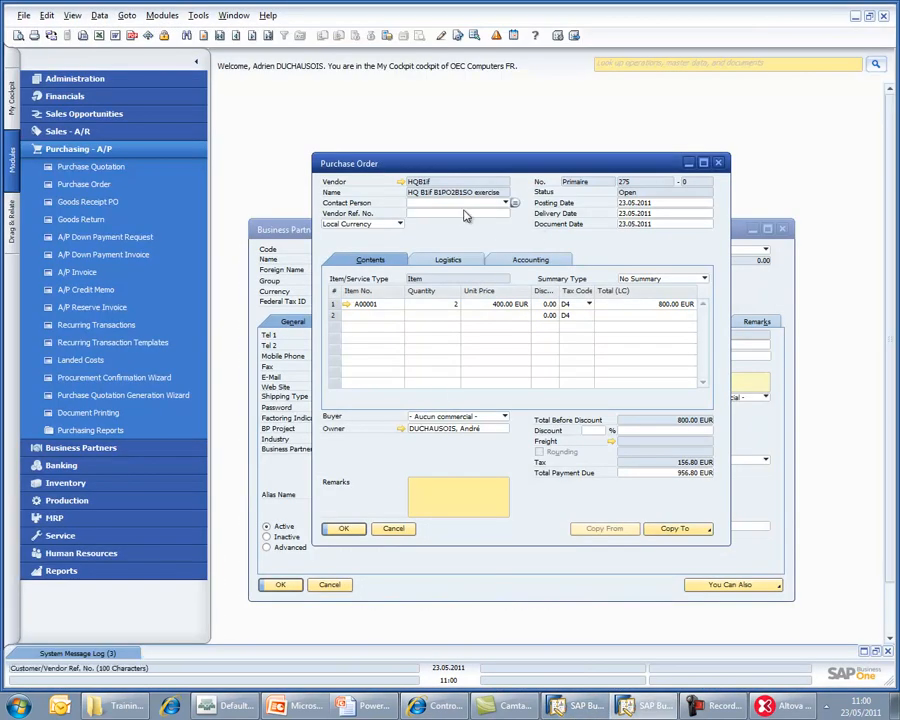
{"action": "key", "text": "ctrl+a"}
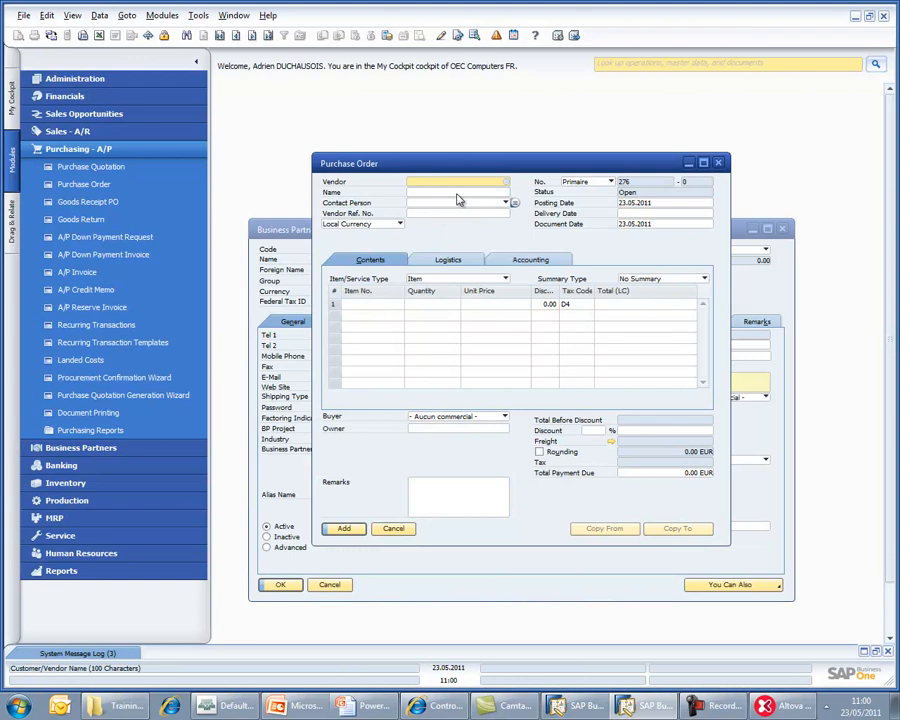
{"action": "key", "text": "Tab"}
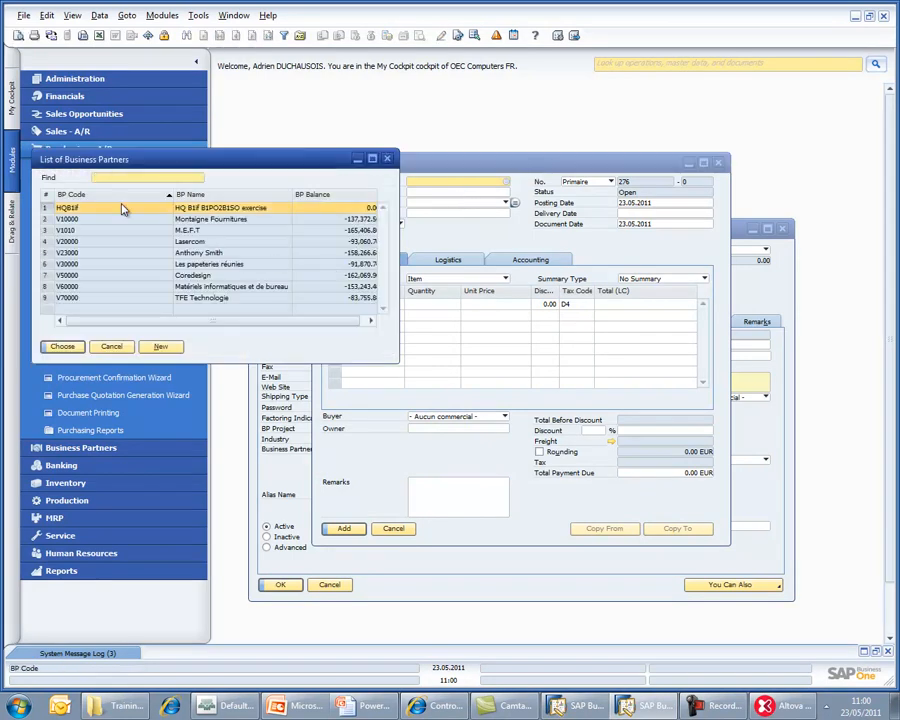
{"action": "double_click", "coordinate": [110, 211]}
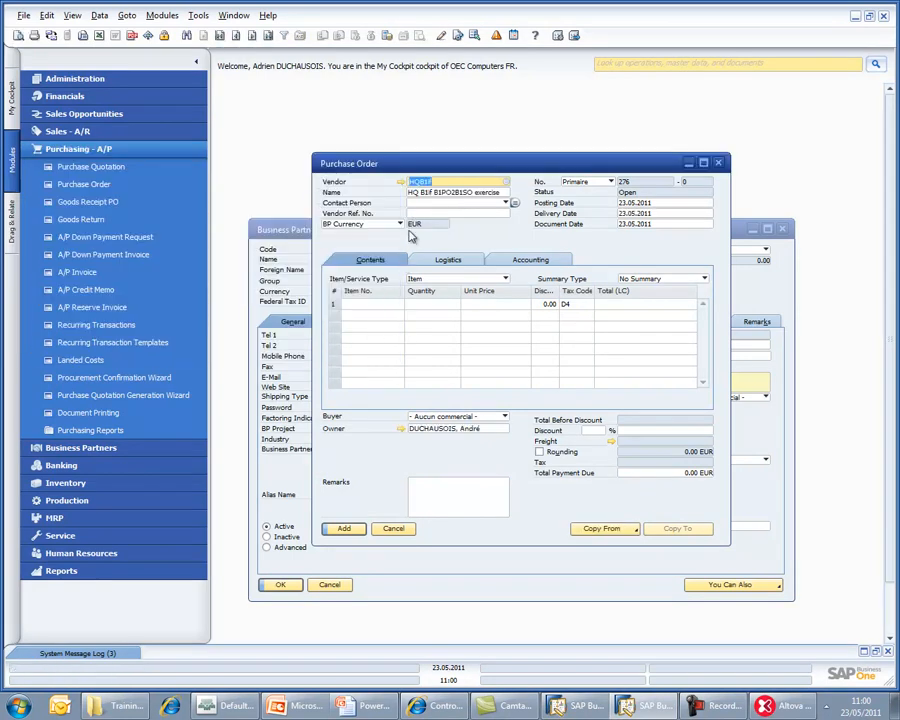
{"action": "left_click", "coordinate": [446, 497]}
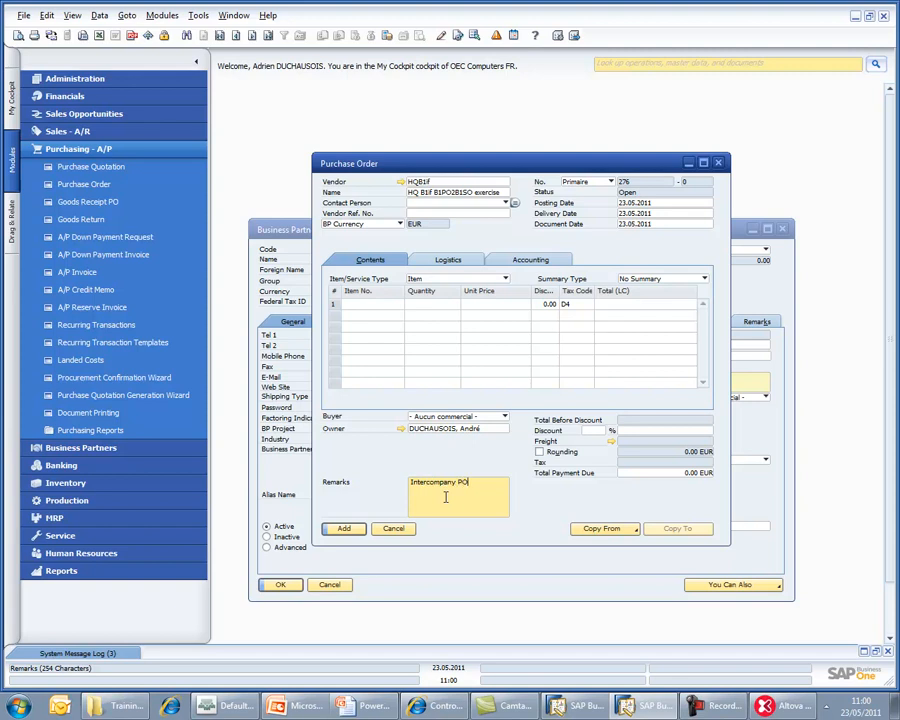
- Add order lines for item A00001 and item A00002 with quantity 2
{"action": "left_click", "coordinate": [345, 303]}
{"action": "key", "text": "Tab"}
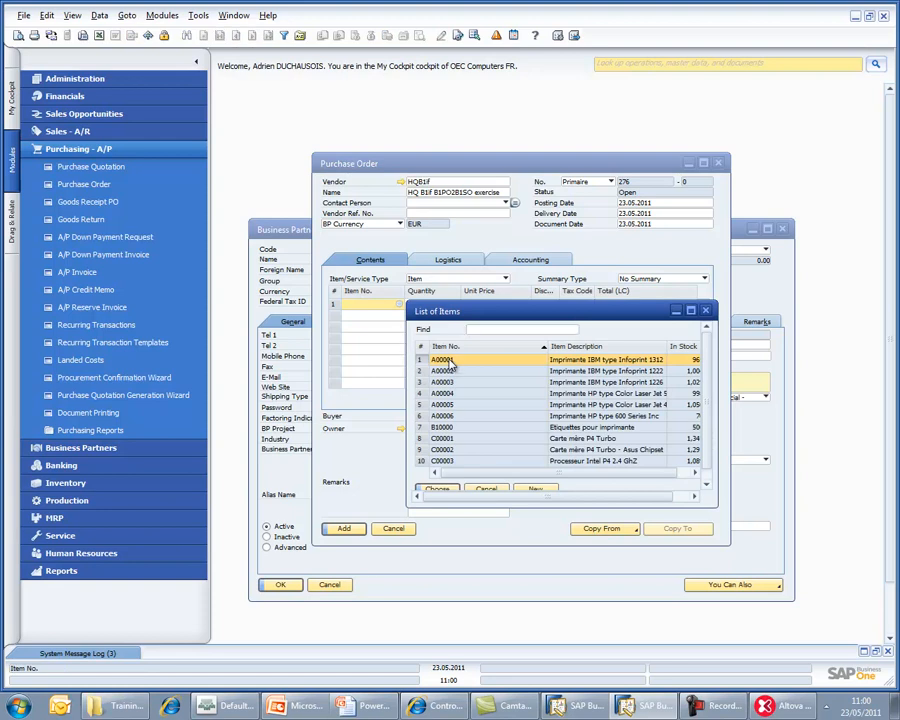
{"action": "double_click", "coordinate": [450, 360]}
{"action": "left_click", "coordinate": [365, 315]}
{"action": "key", "text": "Tab"}
{"action": "double_click", "coordinate": [437, 367]}
{"action": "left_click", "coordinate": [447, 316]}
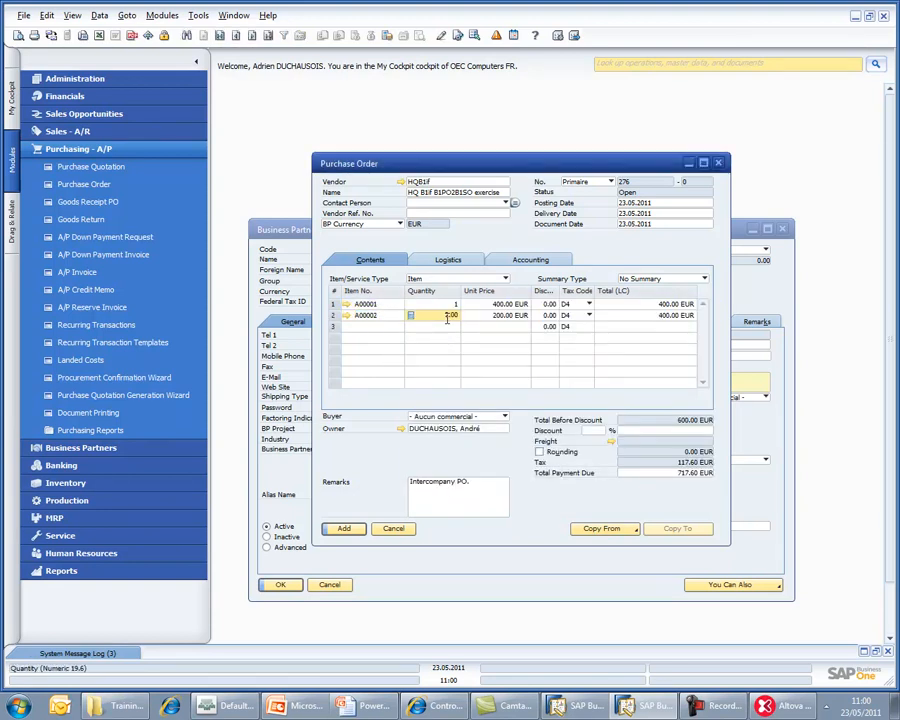
{"action": "type", "text": "2"}
{"action": "key", "text": "Tab"}
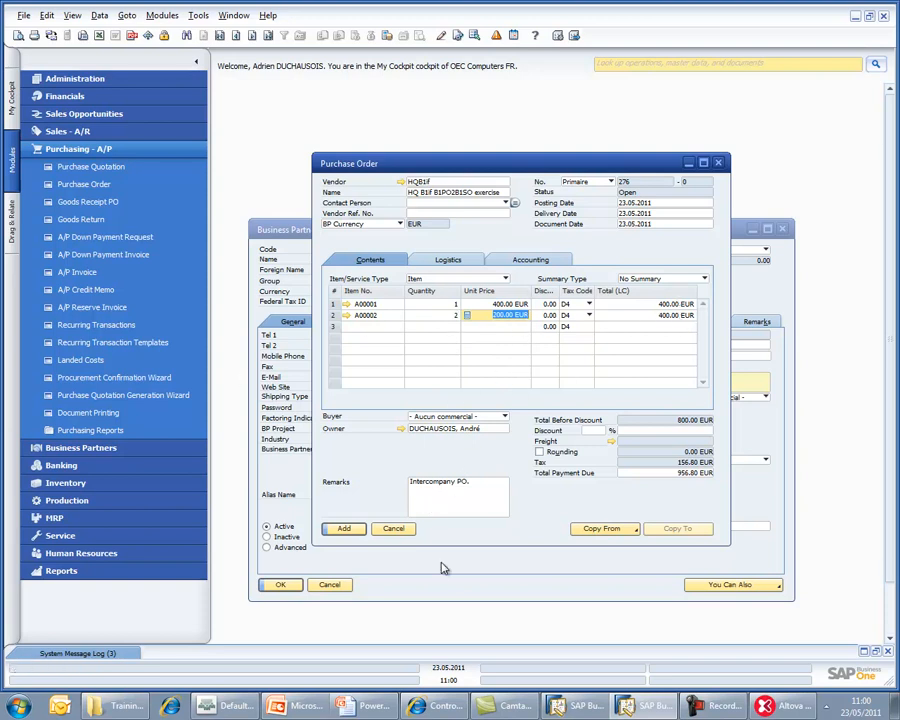
- Add the purchase order, reopen the saved order 276, and go back to B1i
{"action": "left_click", "coordinate": [344, 528]}
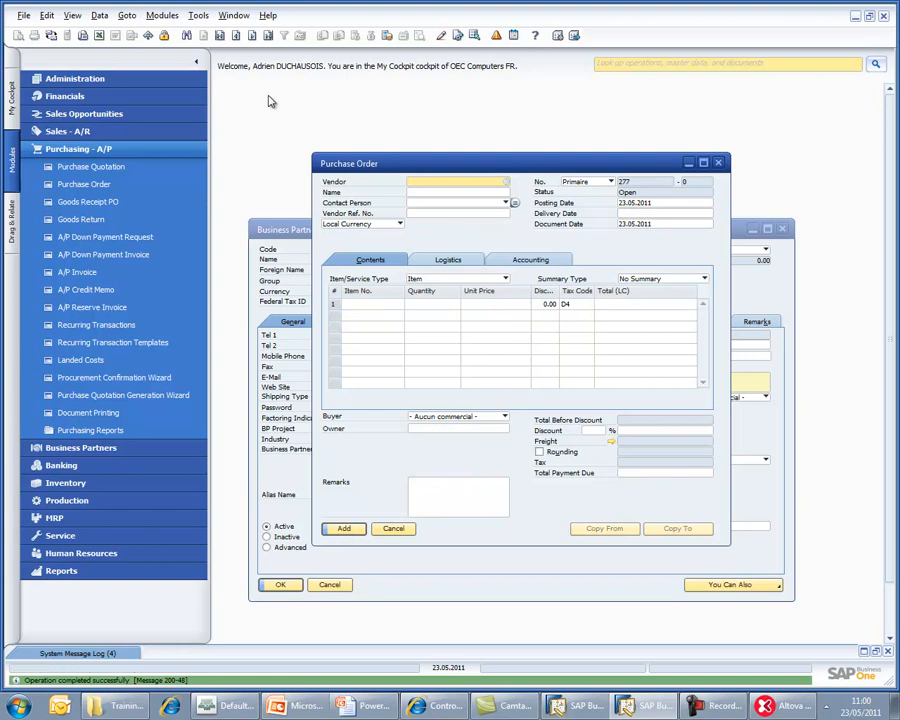
{"action": "left_click", "coordinate": [268, 36]}
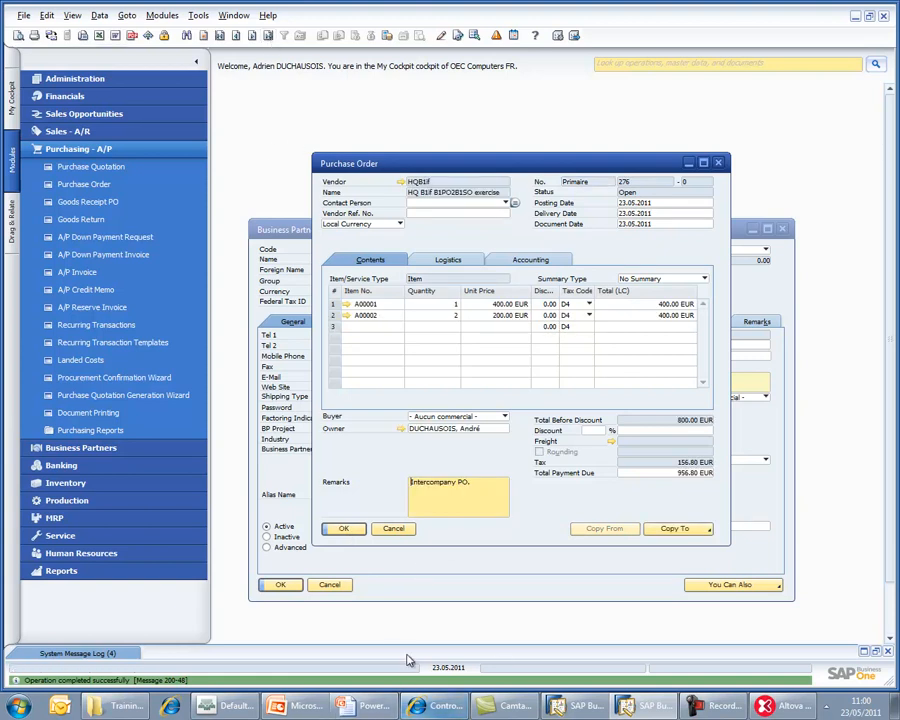
{"action": "left_click", "coordinate": [440, 706]}
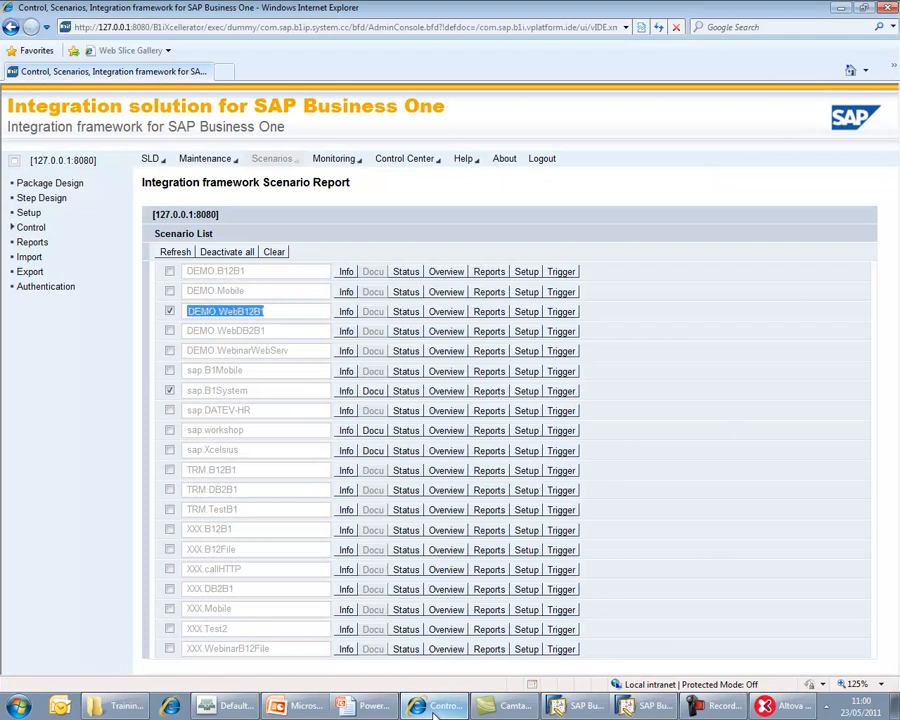
- Search the B1 Event Log for successful messages and check the newest: SBODemoFR object 22, DocEntry 276
{"action": "left_click", "coordinate": [338, 160]}
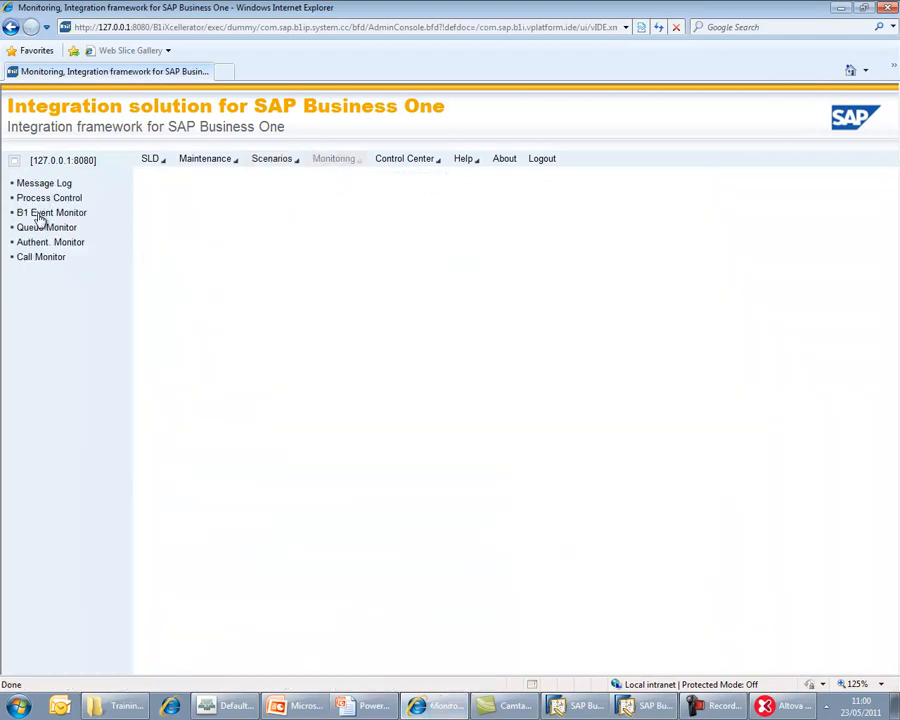
{"action": "left_click", "coordinate": [40, 214]}
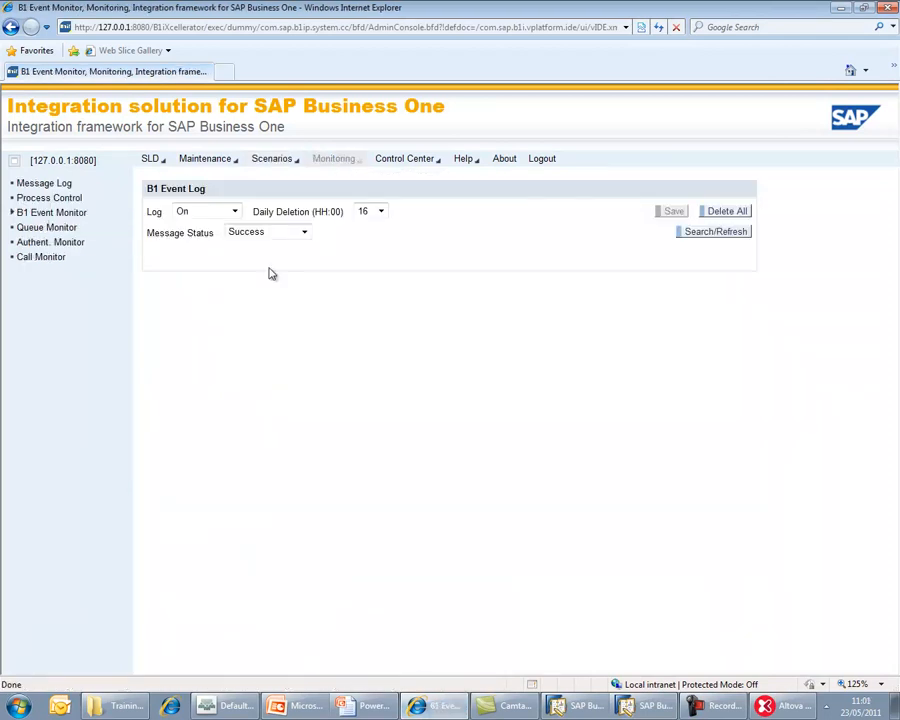
{"action": "left_click", "coordinate": [692, 240]}
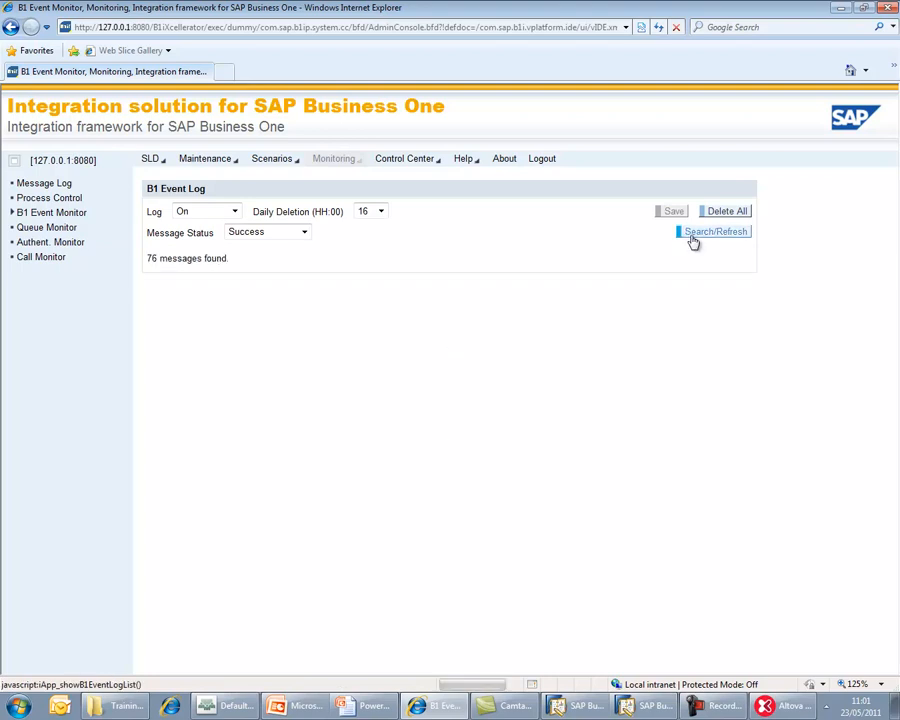
{"action": "left_click_drag", "start_coordinate": [587, 361], "coordinate": [630, 361]}
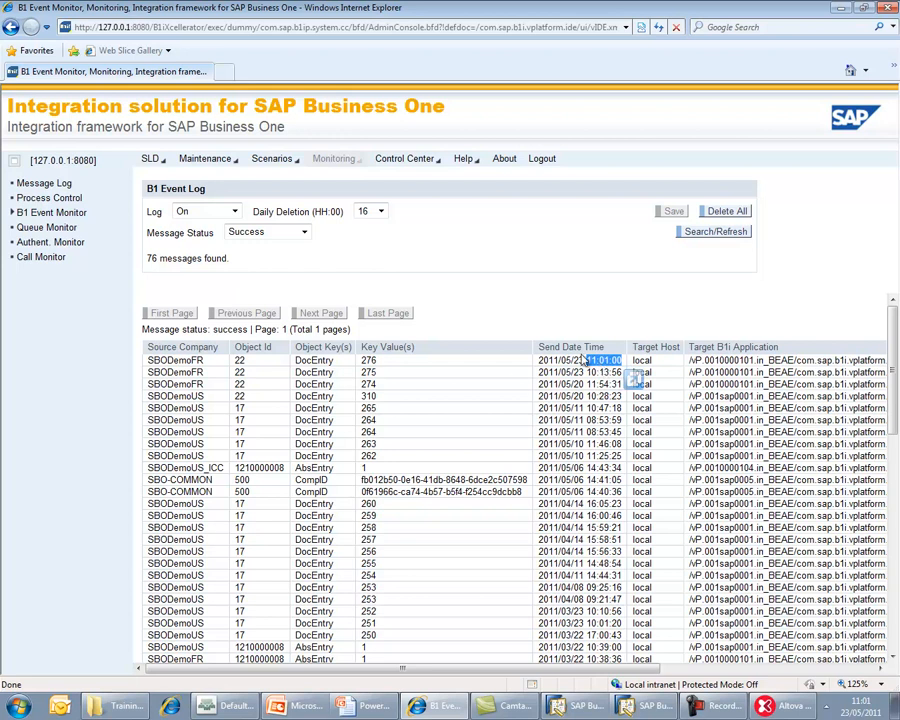
{"action": "left_click_drag", "start_coordinate": [297, 360], "coordinate": [396, 357]}
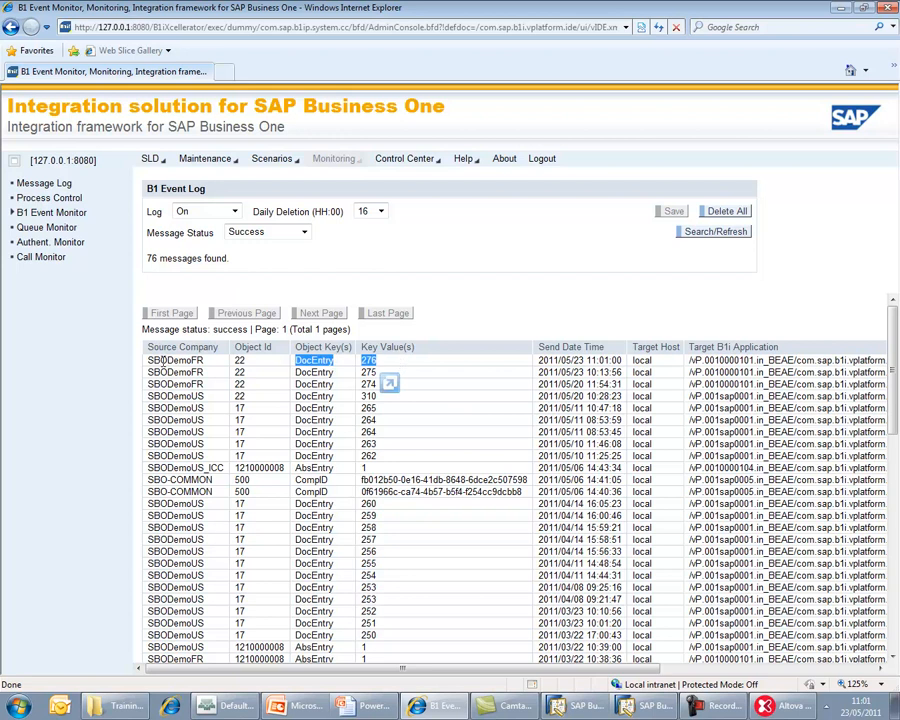
{"action": "left_click_drag", "start_coordinate": [148, 360], "coordinate": [244, 361]}
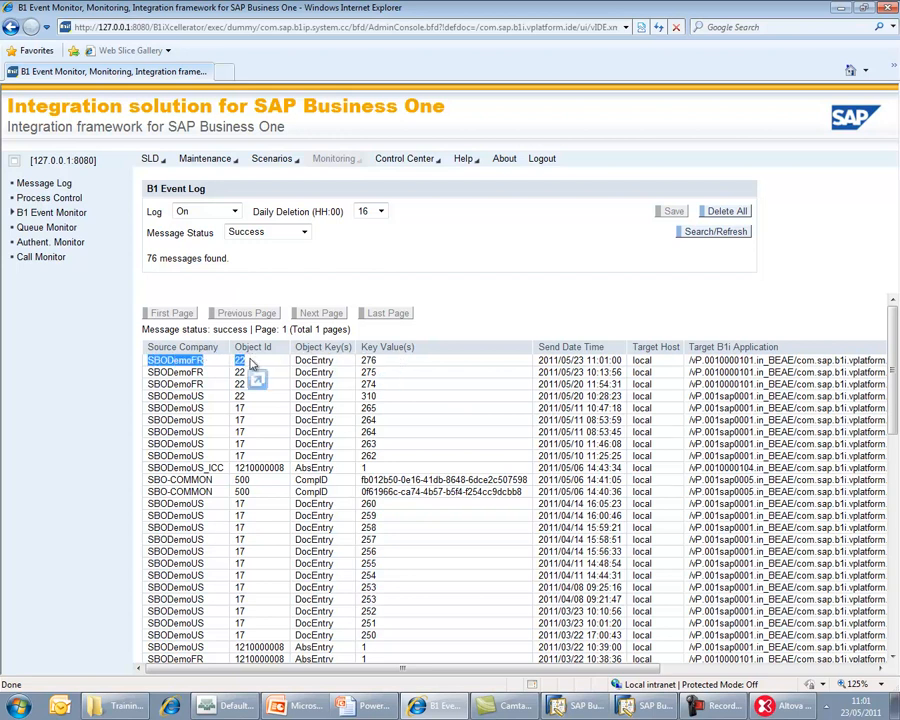
{"action": "left_click", "coordinate": [55, 187]}
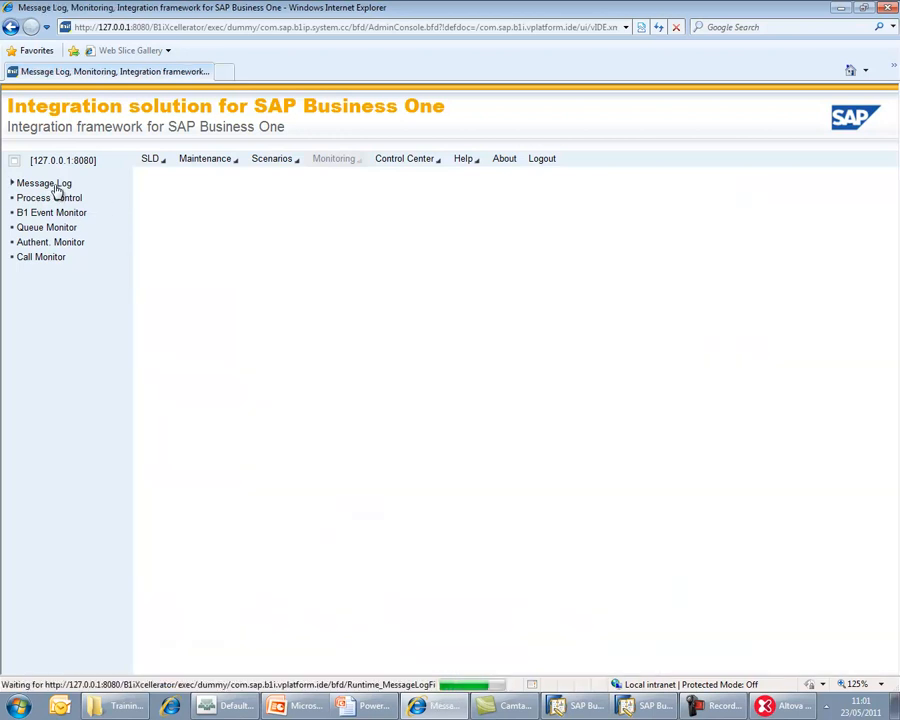
- Confirm today's message log shows SBODemoFR delivered to SBODemoUS with result 269, then switch to the US company
{"action": "left_click", "coordinate": [201, 299]}
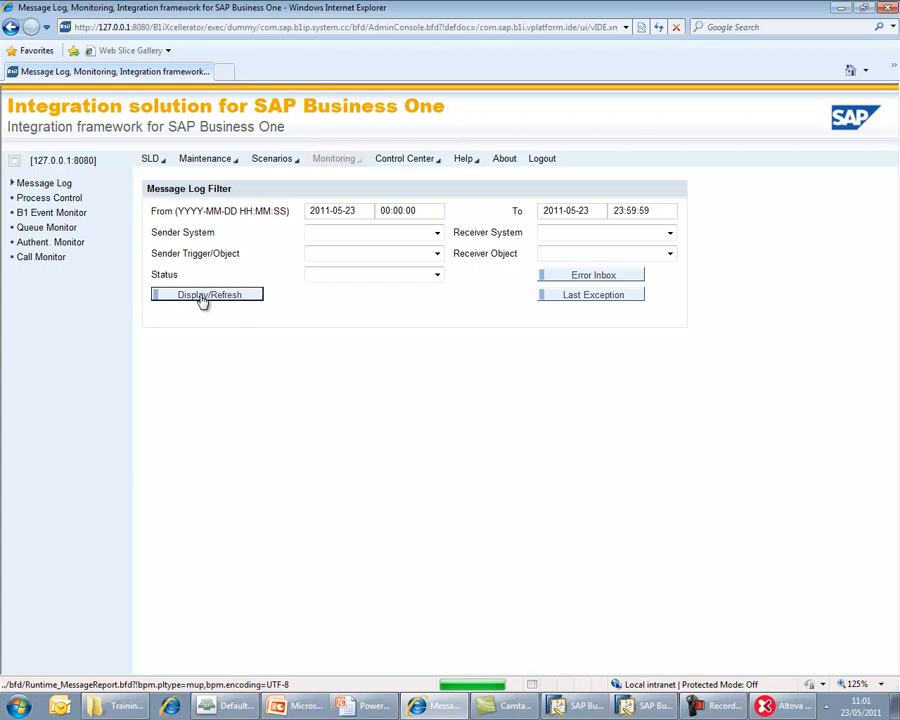
{"action": "scroll", "coordinate": [362, 512], "scroll_direction": "down", "scroll_amount": 2}
{"action": "left_click_drag", "start_coordinate": [284, 507], "coordinate": [347, 504]}
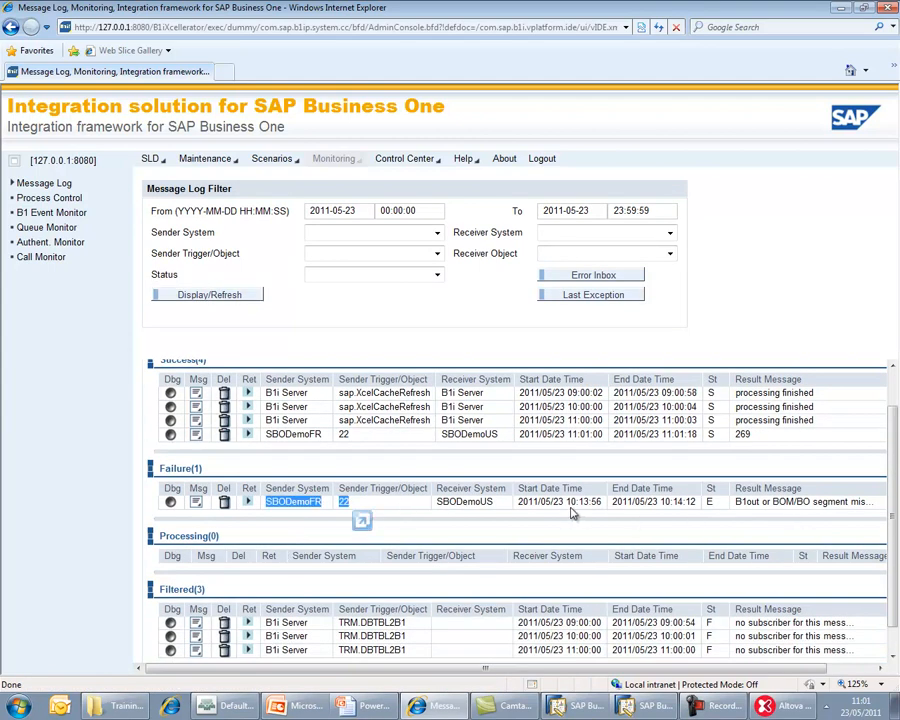
{"action": "scroll", "coordinate": [434, 460], "scroll_direction": "up", "scroll_amount": 1}
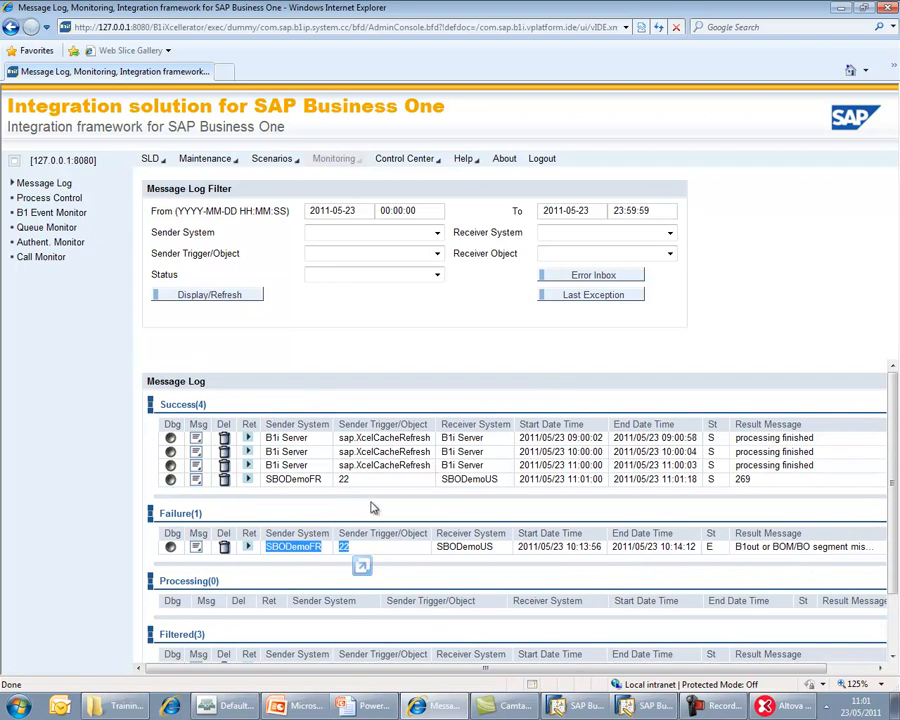
{"action": "left_click", "coordinate": [271, 479]}
{"action": "left_click_drag", "start_coordinate": [268, 479], "coordinate": [319, 477]}
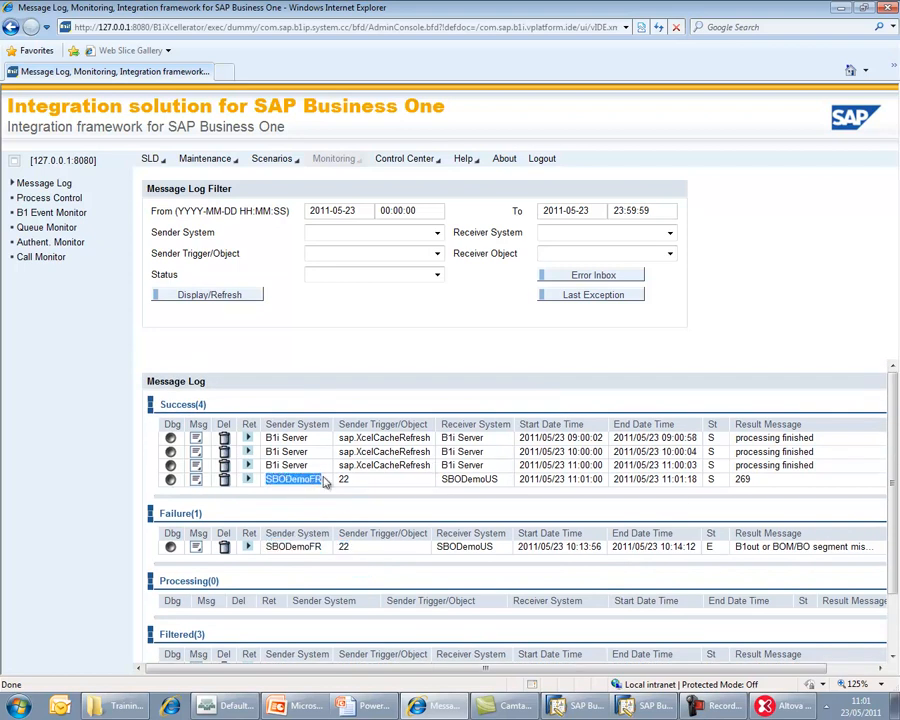
{"action": "left_click", "coordinate": [347, 480]}
{"action": "left_click_drag", "start_coordinate": [443, 483], "coordinate": [509, 482]}
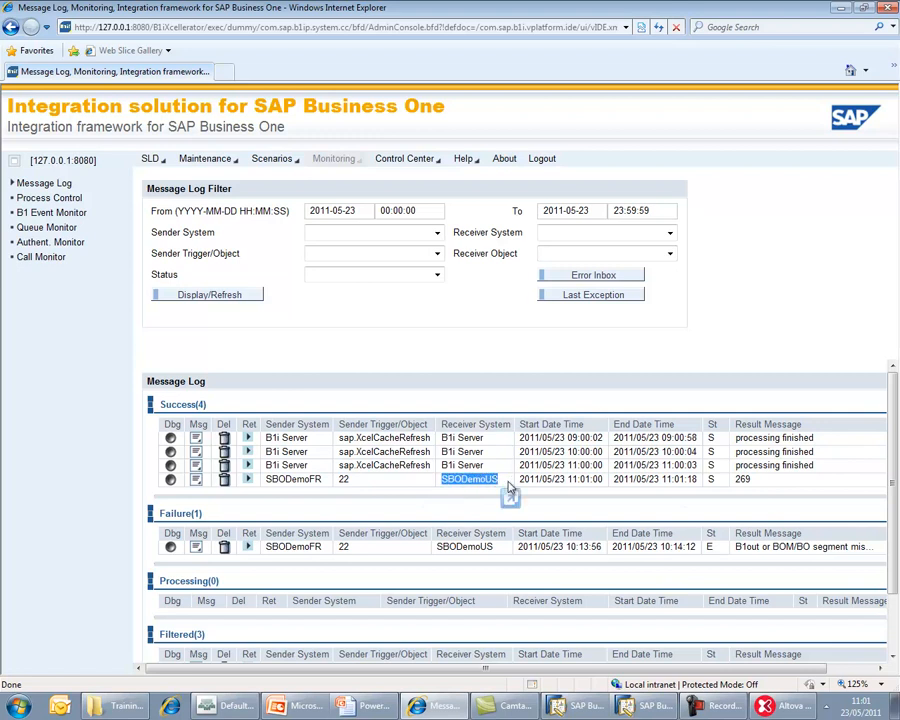
{"action": "left_click", "coordinate": [558, 708]}
{"action": "left_click", "coordinate": [590, 651]}
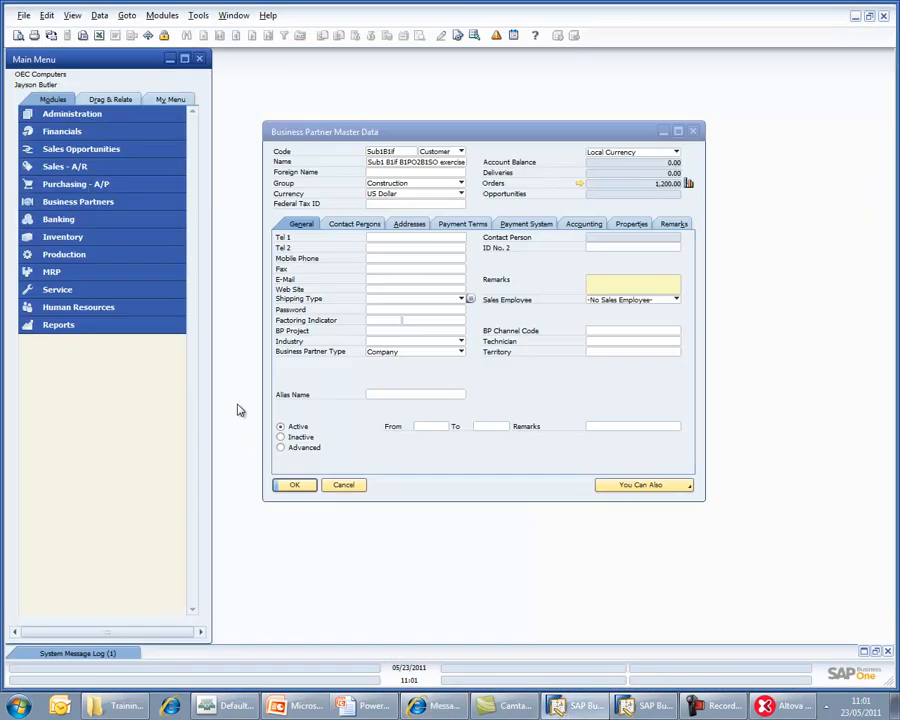
- Show the latest US sales order 269 for Sub1B1if, checking its reference PO 276(276) and 800.00 $ total
{"action": "left_click", "coordinate": [687, 125]}
{"action": "left_click", "coordinate": [66, 169]}
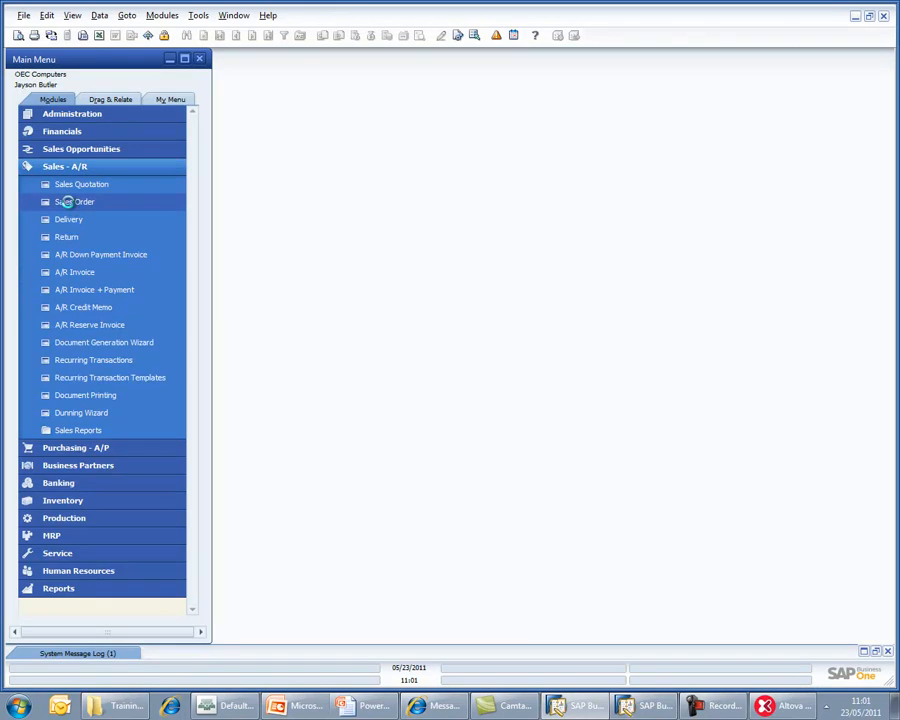
{"action": "left_click", "coordinate": [271, 35]}
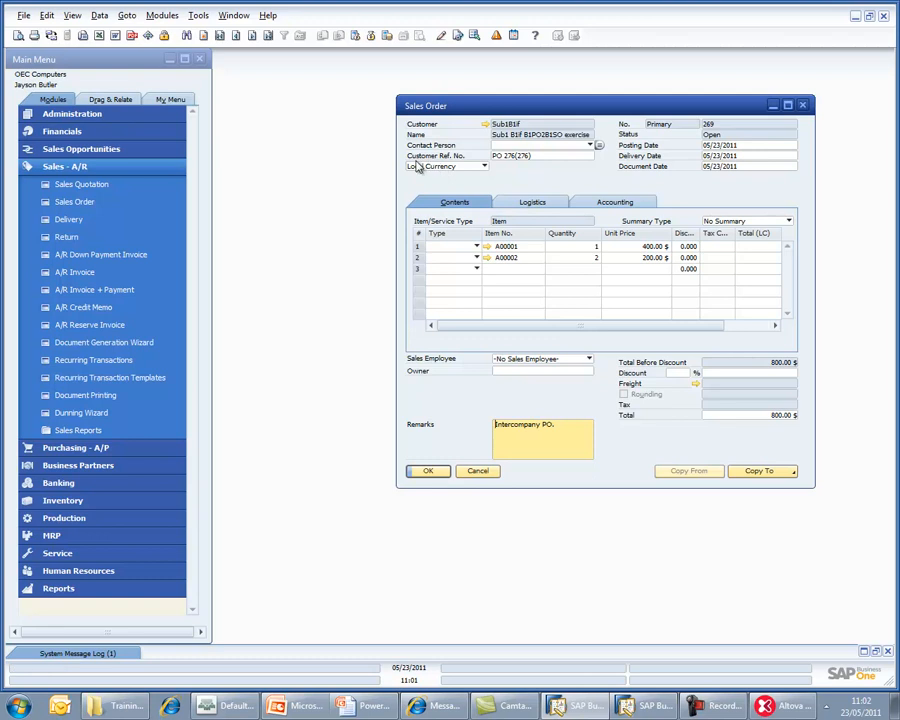
{"action": "double_click", "coordinate": [511, 157]}
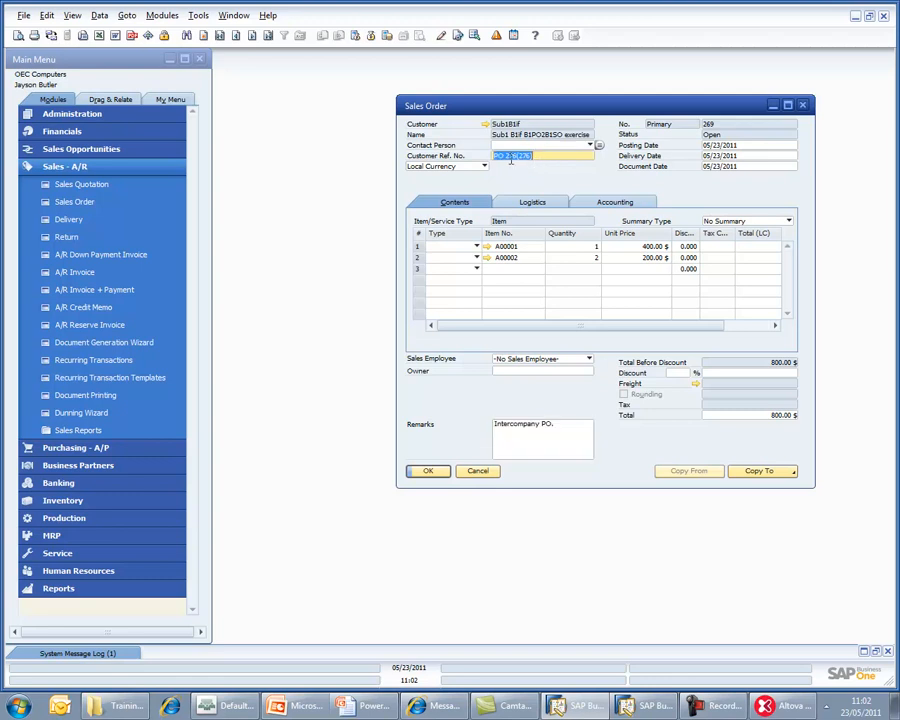
{"action": "left_click", "coordinate": [551, 157]}
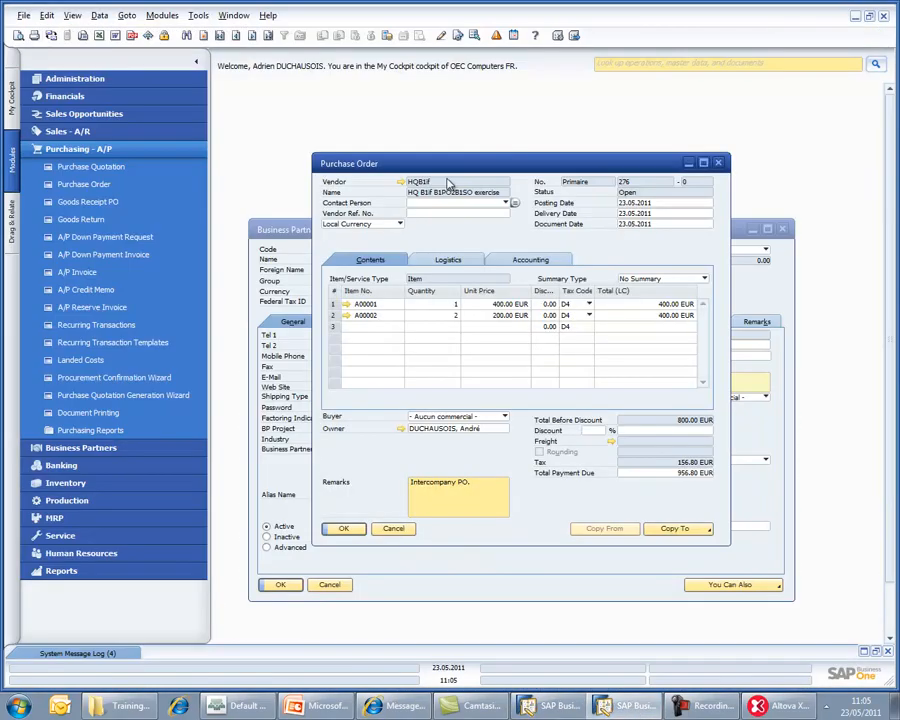
- Add purchase order 277 for vendor V10000 with item A00001, then return to the B1i message log
{"action": "key", "text": "ctrl+a"}
{"action": "key", "text": "Tab"}
{"action": "key", "text": "Down"}
{"action": "key", "text": "Return"}
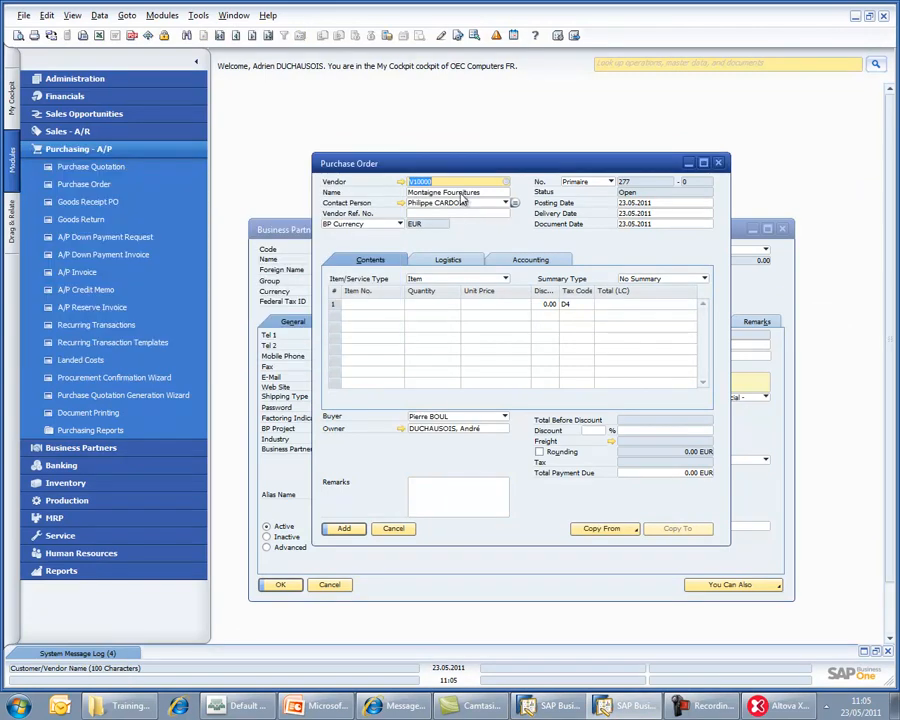
{"action": "left_click", "coordinate": [368, 305]}
{"action": "key", "text": "Tab"}
{"action": "key", "text": "Return"}
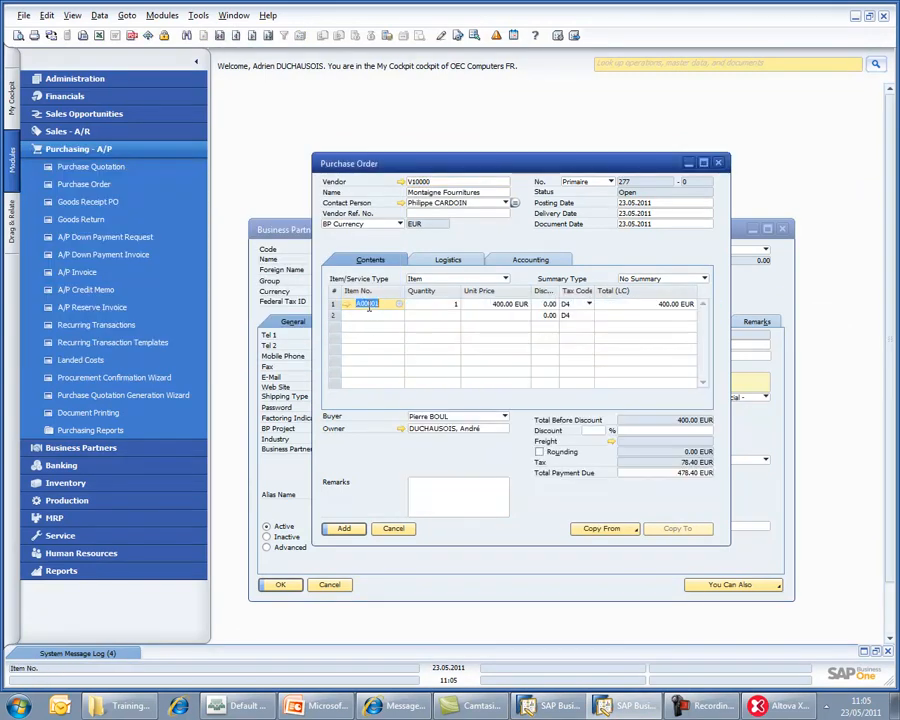
{"action": "left_click", "coordinate": [344, 529]}
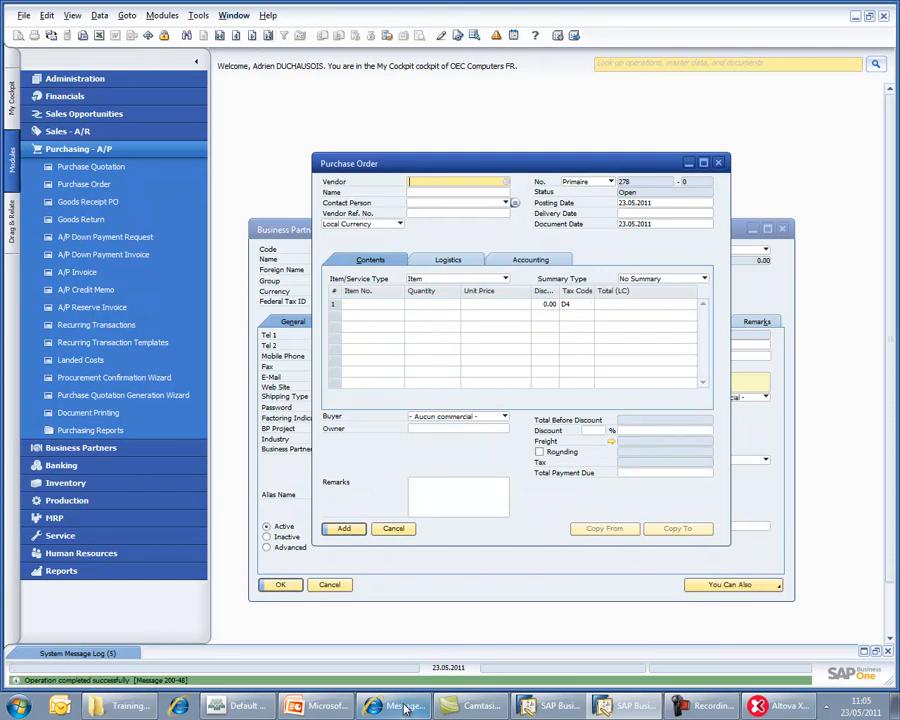
{"action": "key", "text": "alt+Tab"}
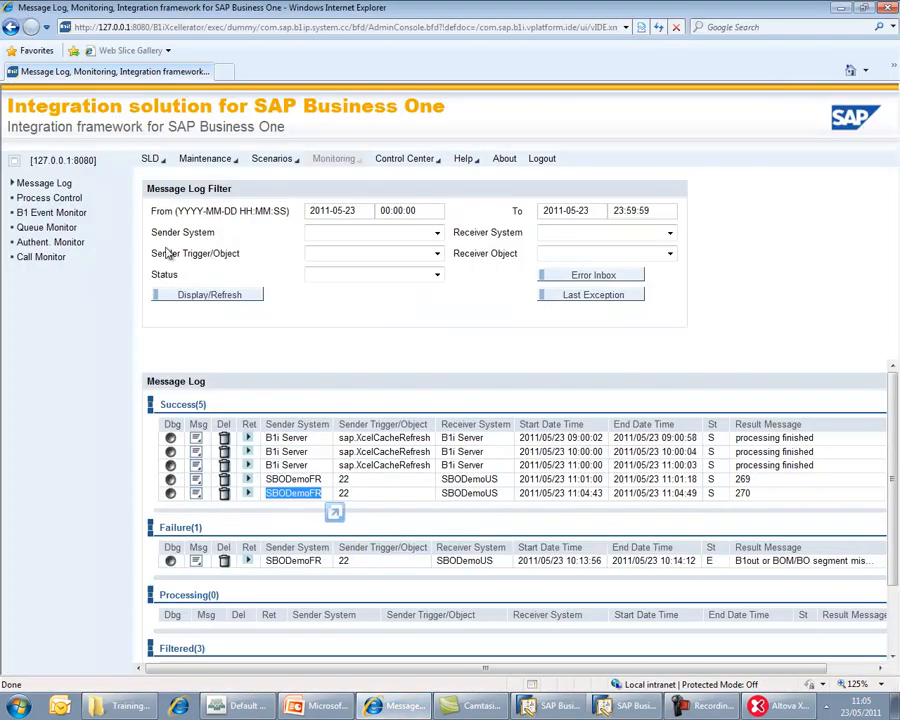
- Check the B1 Event Monitor's successful events for the document 277 event
{"action": "left_click", "coordinate": [80, 213]}
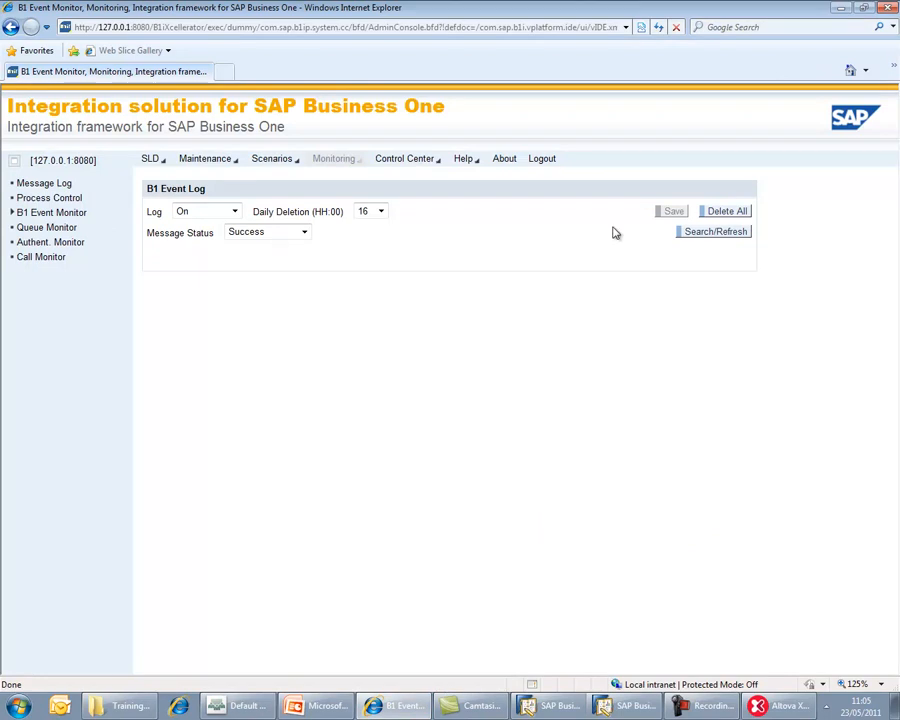
{"action": "left_click", "coordinate": [697, 233]}
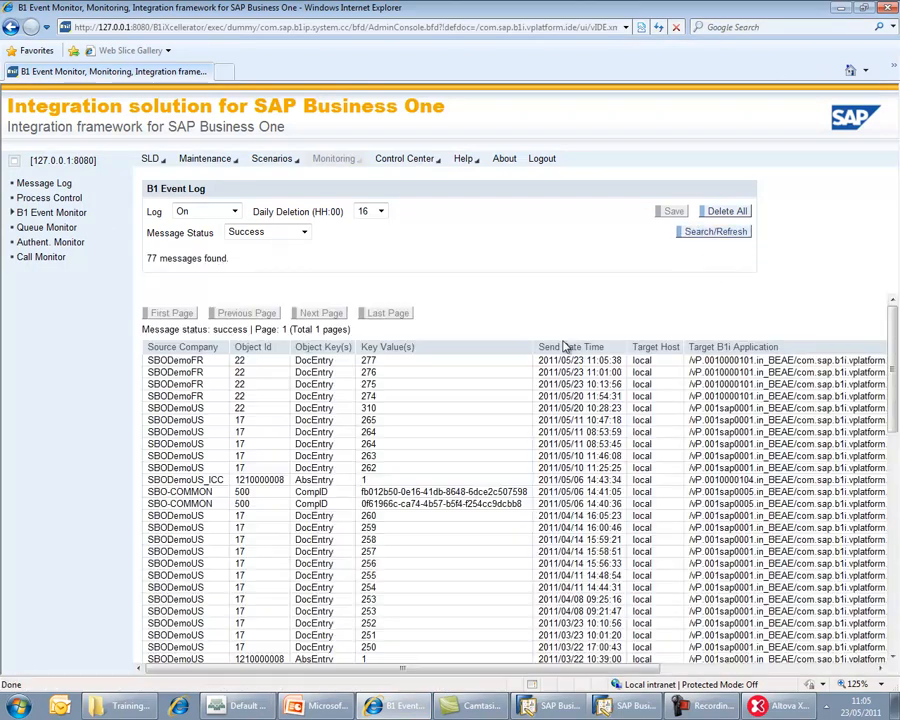
{"action": "left_click_drag", "start_coordinate": [540, 362], "coordinate": [62, 163]}
- Refresh the Message Log and inspect the SBODemoFR-to-SBODemoUS row showing 'Filtered Card: V10000'
{"action": "left_click", "coordinate": [52, 184]}
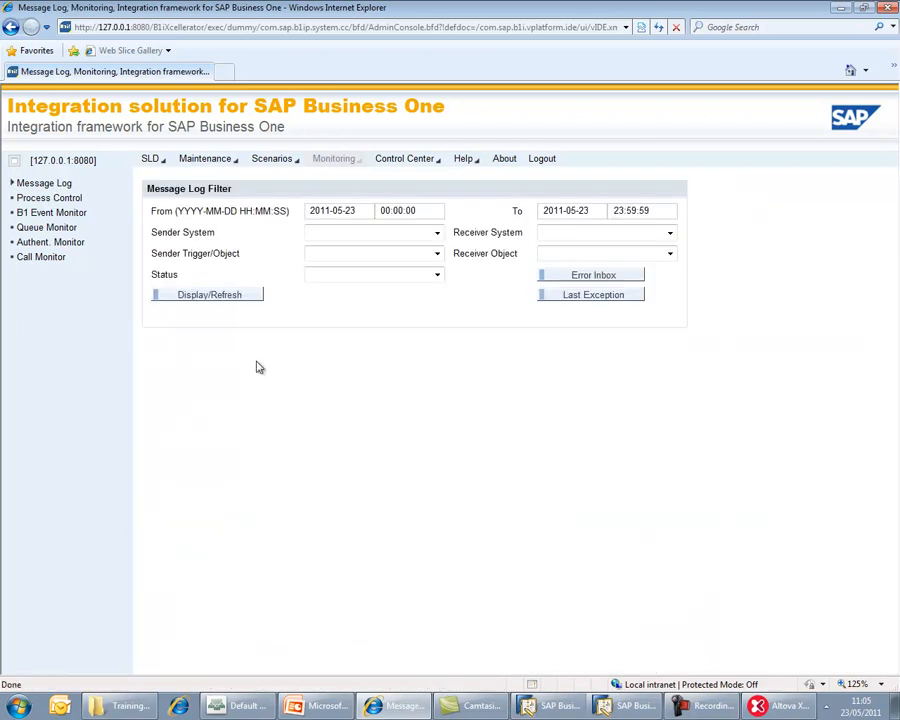
{"action": "left_click", "coordinate": [233, 298]}
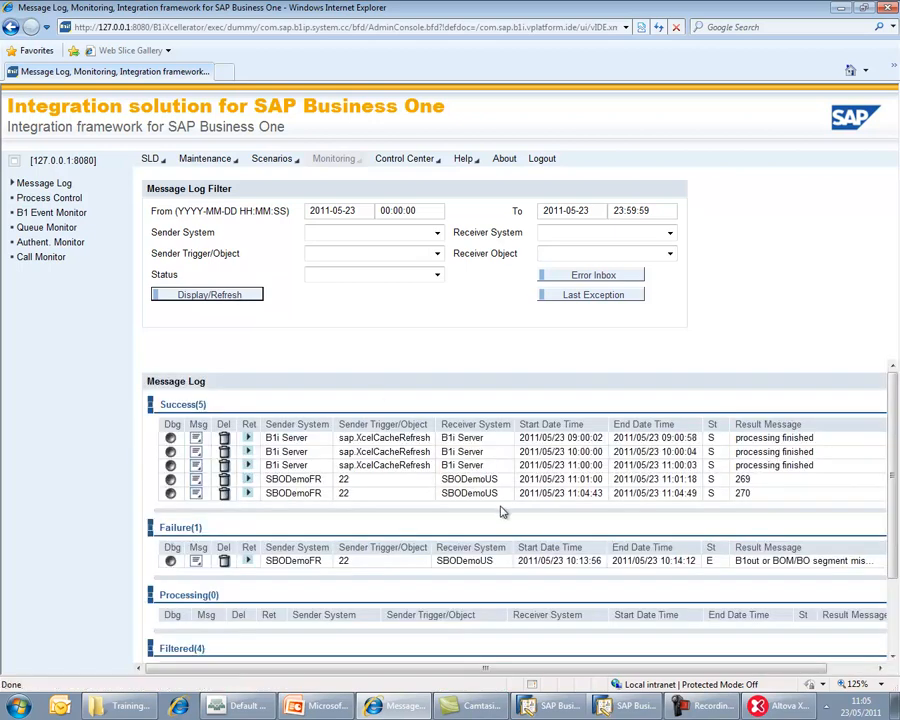
{"action": "scroll", "coordinate": [500, 510], "scroll_direction": "down", "scroll_amount": 3}
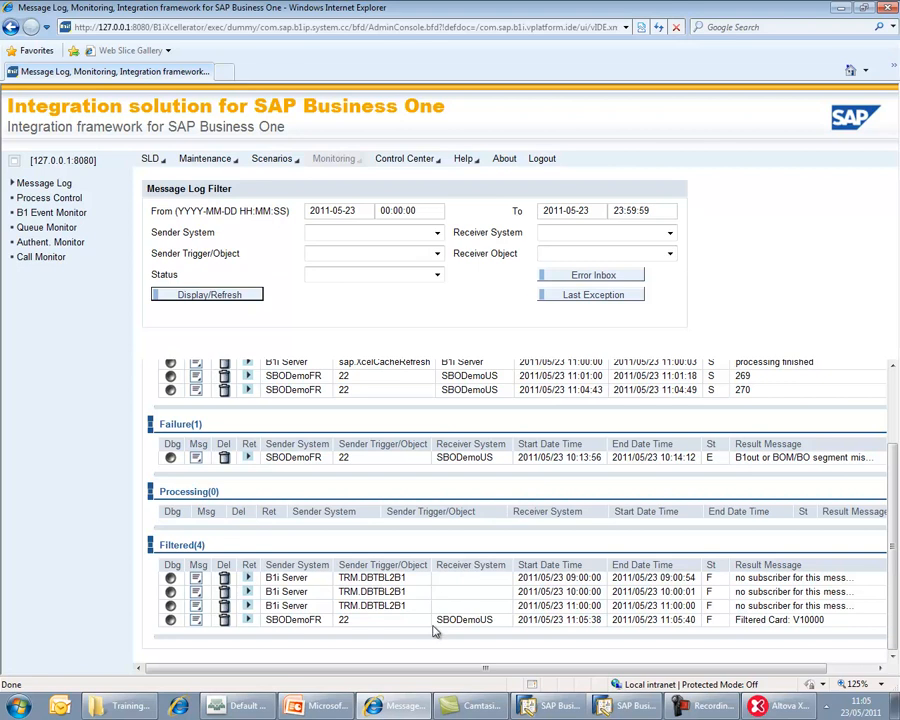
{"action": "left_click_drag", "start_coordinate": [518, 620], "coordinate": [603, 620]}
{"action": "left_click_drag", "start_coordinate": [268, 621], "coordinate": [362, 622]}
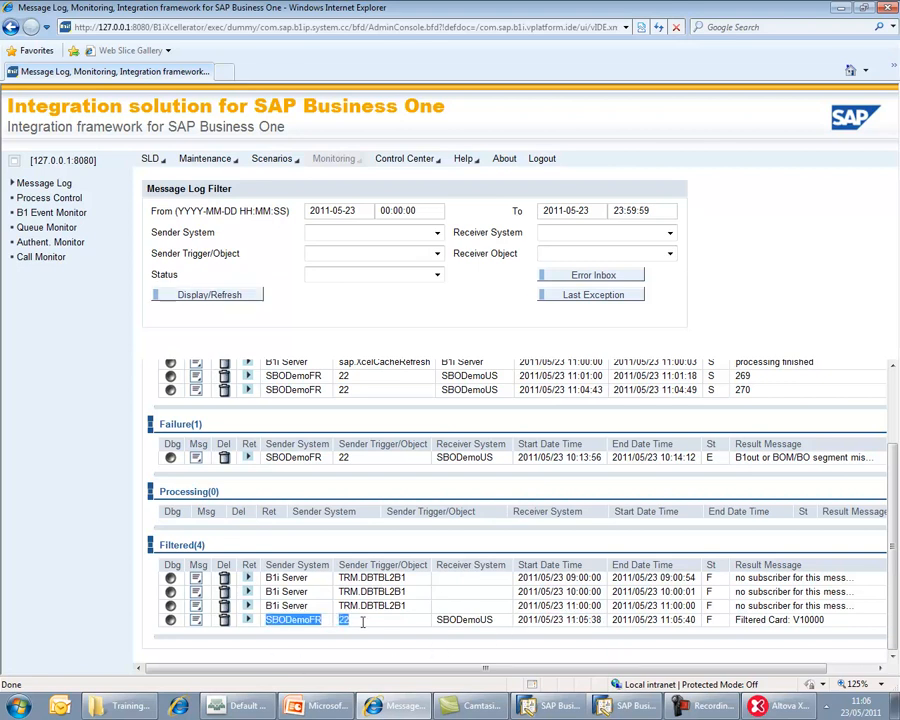
{"action": "left_click_drag", "start_coordinate": [438, 621], "coordinate": [494, 622]}
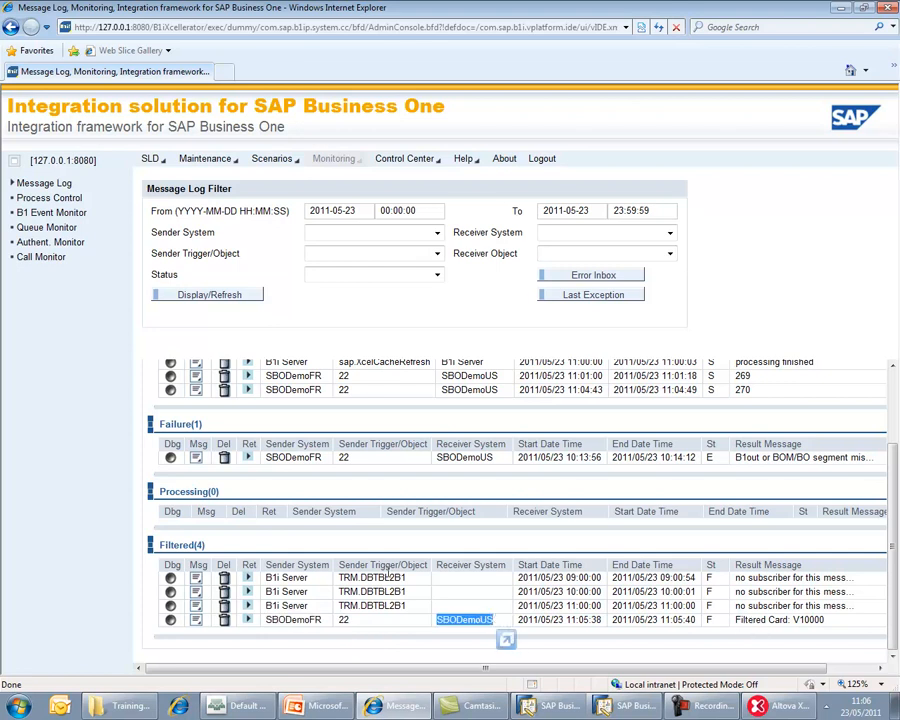
{"action": "left_click_drag", "start_coordinate": [737, 621], "coordinate": [806, 624]}
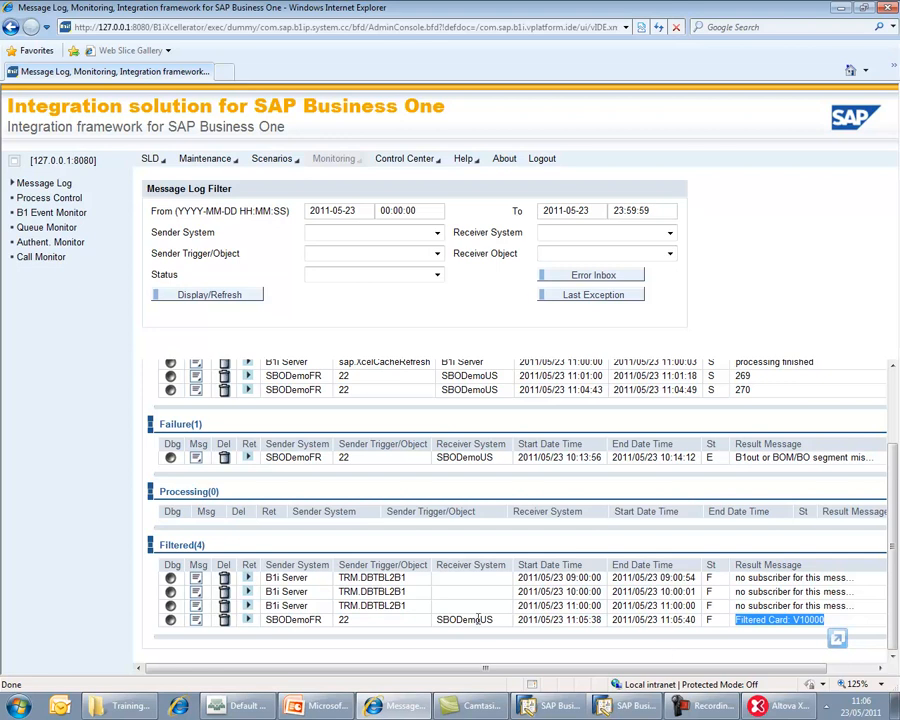
{"action": "left_click_drag", "start_coordinate": [494, 620], "coordinate": [446, 624]}
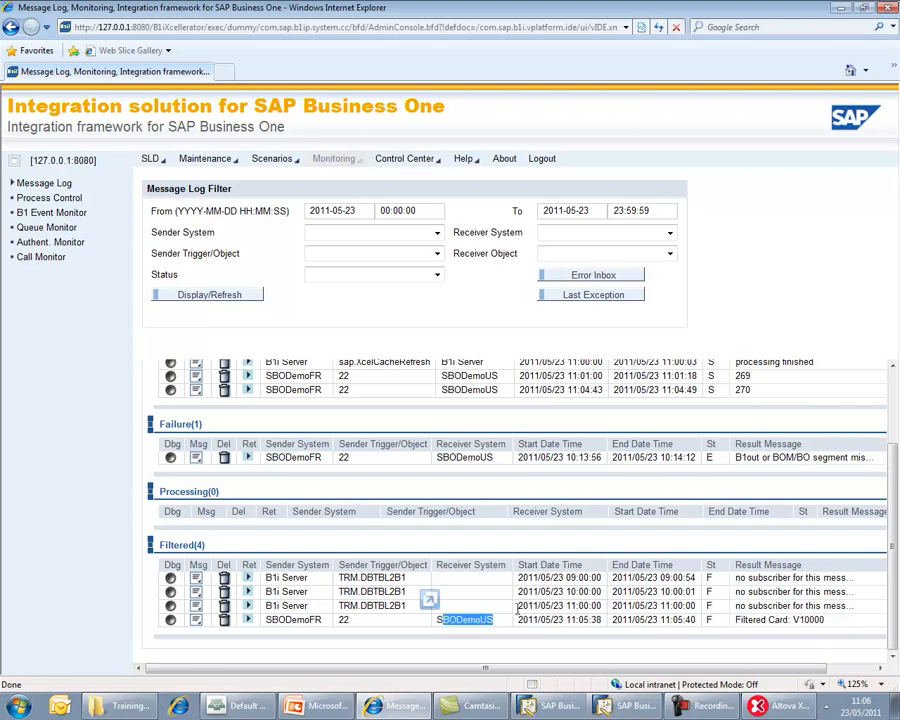
{"action": "left_click", "coordinate": [518, 608]}
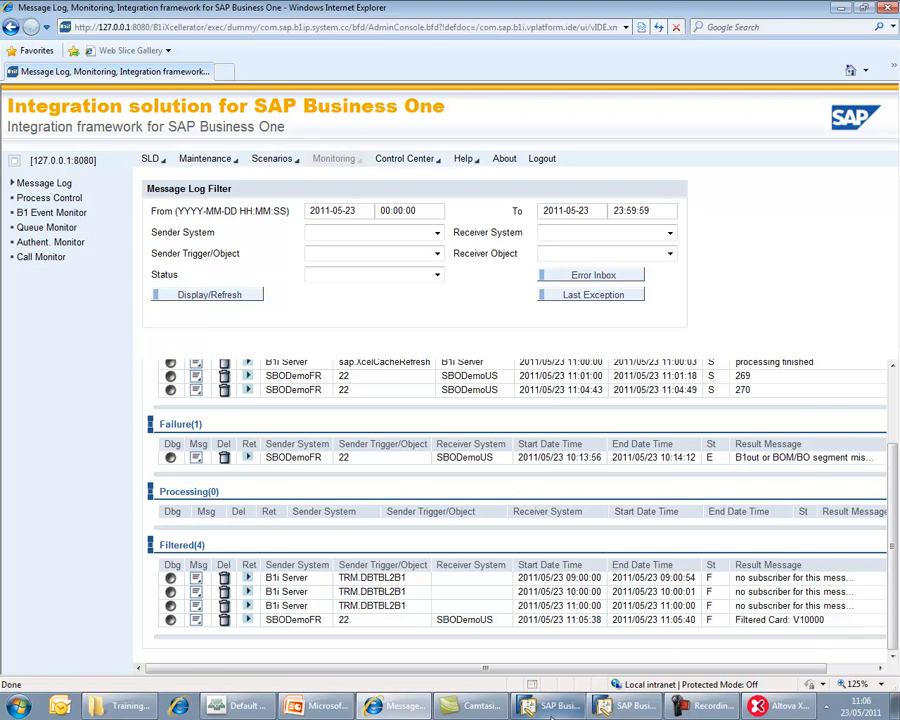